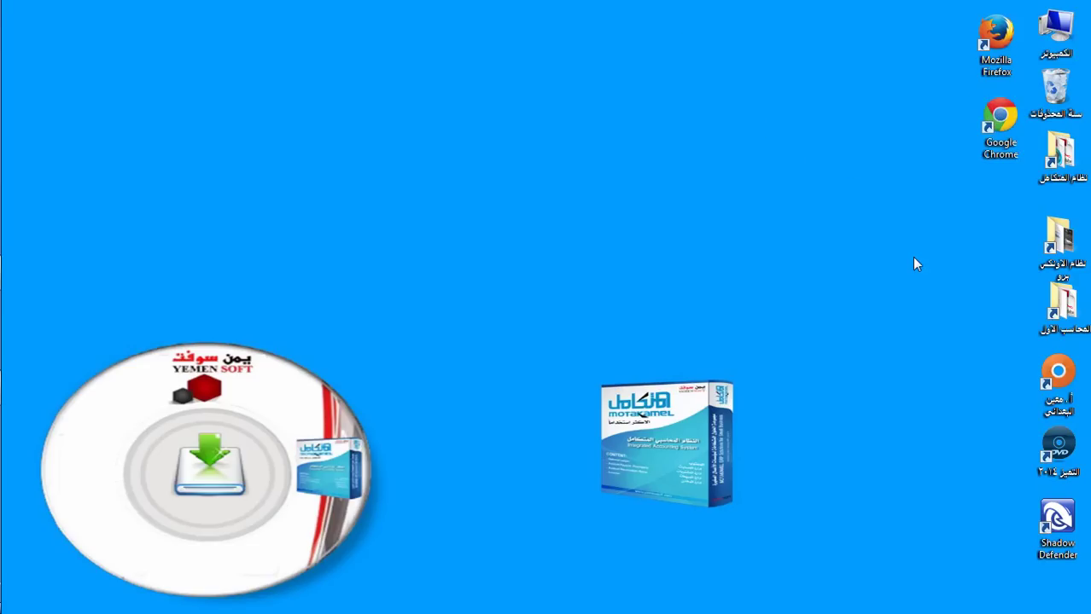
pyautogui.doubleClick(1003, 121)
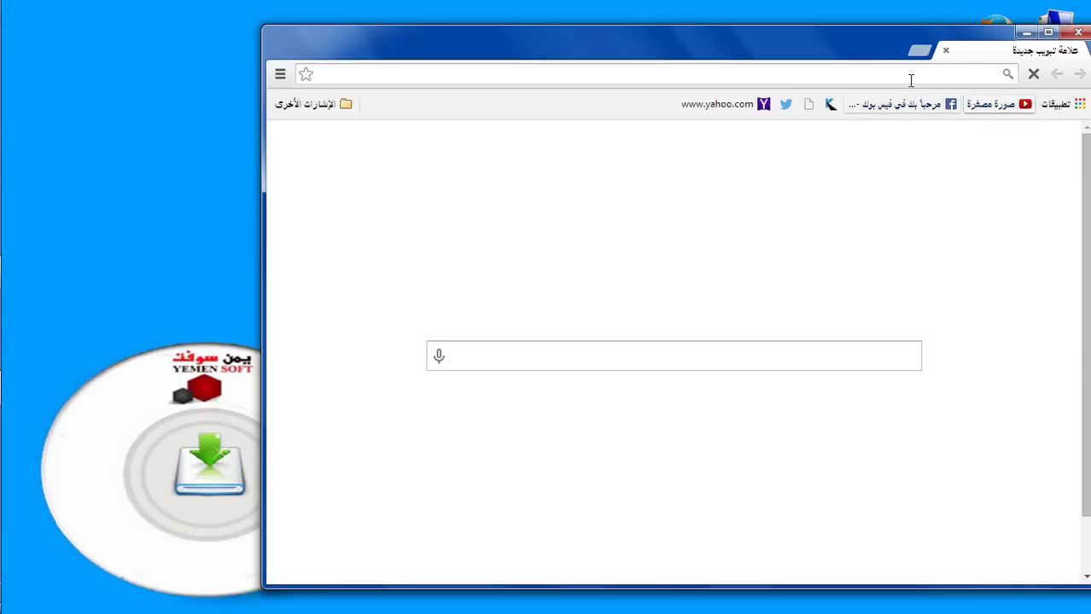
pyautogui.click(1048, 31)
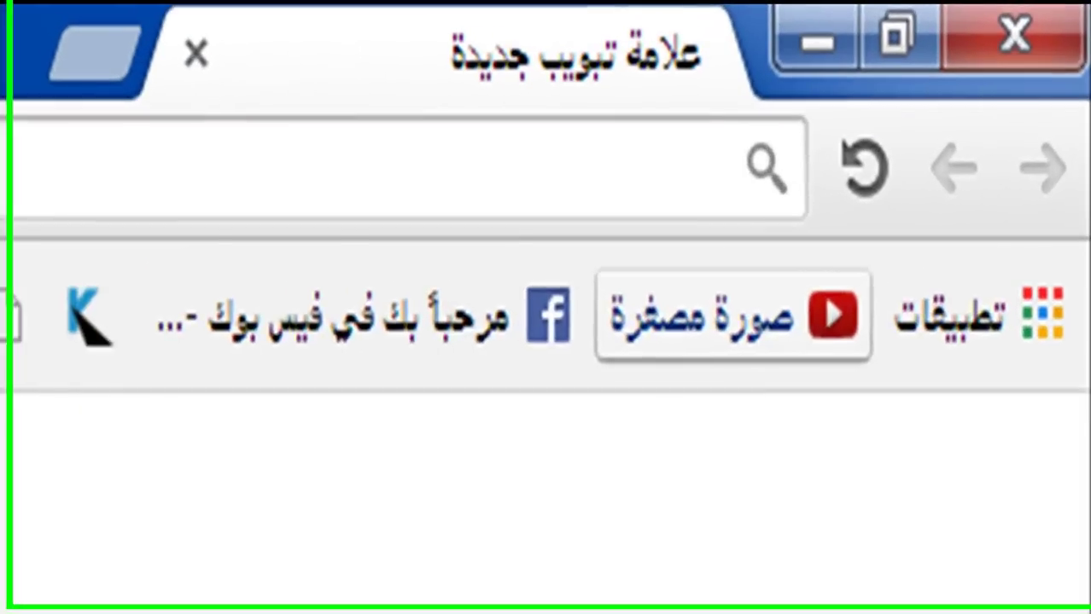
pyautogui.write('www.')
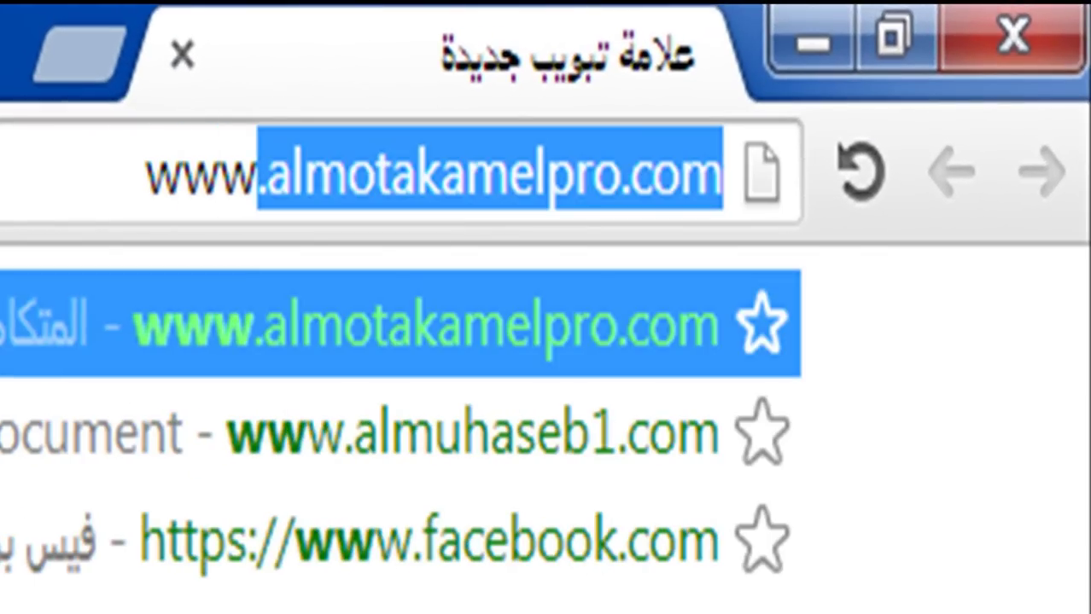
pyautogui.write('almot')
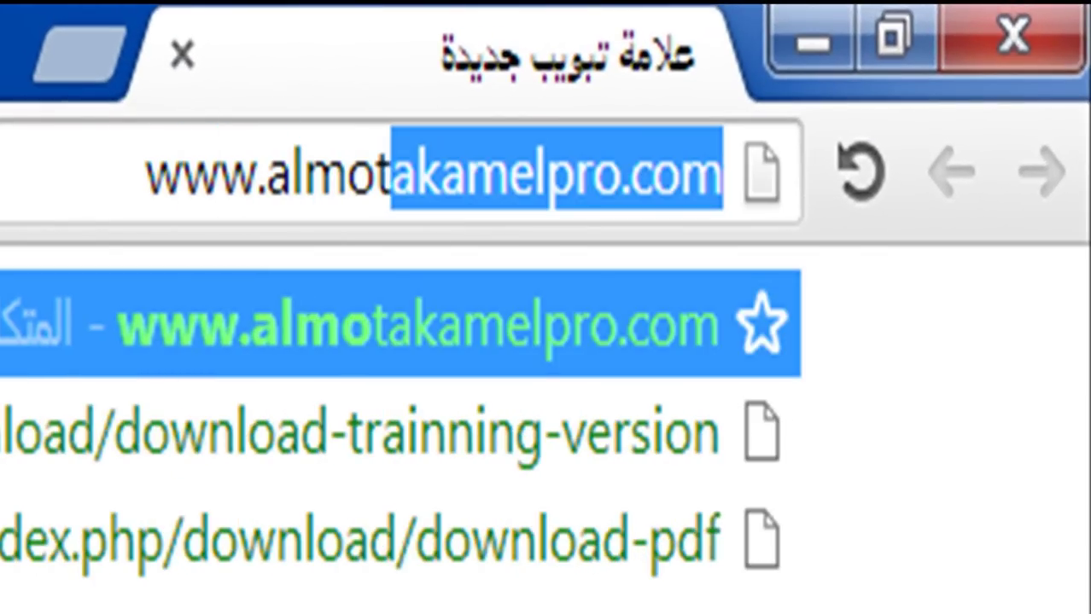
pyautogui.write('akamelpro')
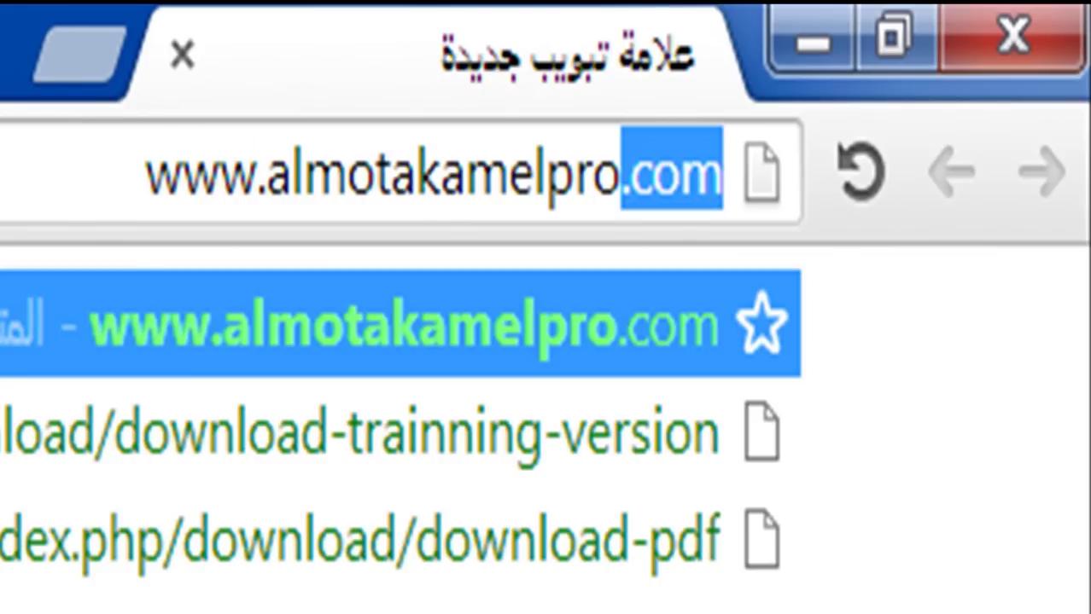
pyautogui.write('.com')
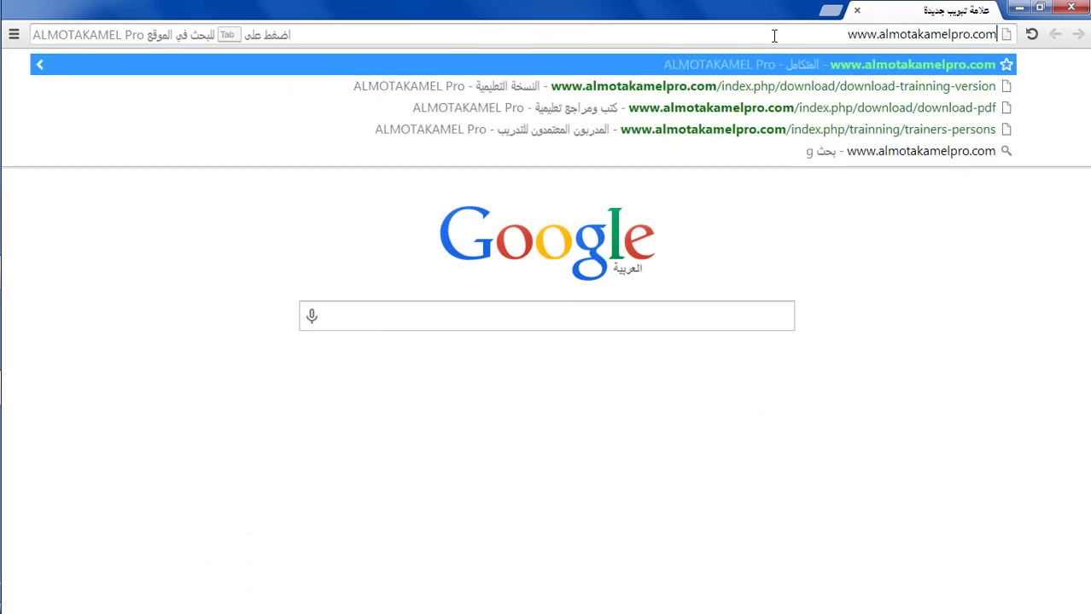
pyautogui.press('Return')
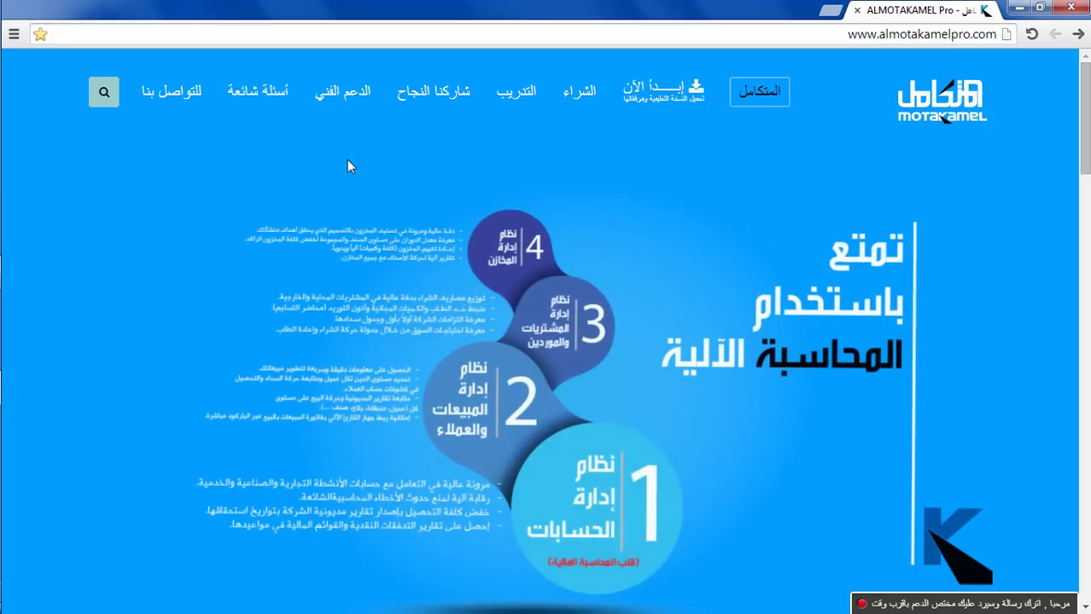
# - Go to the النسخة التعليمية download page under ابدأ الآن and scroll to its registration form
pyautogui.moveTo(657, 95)
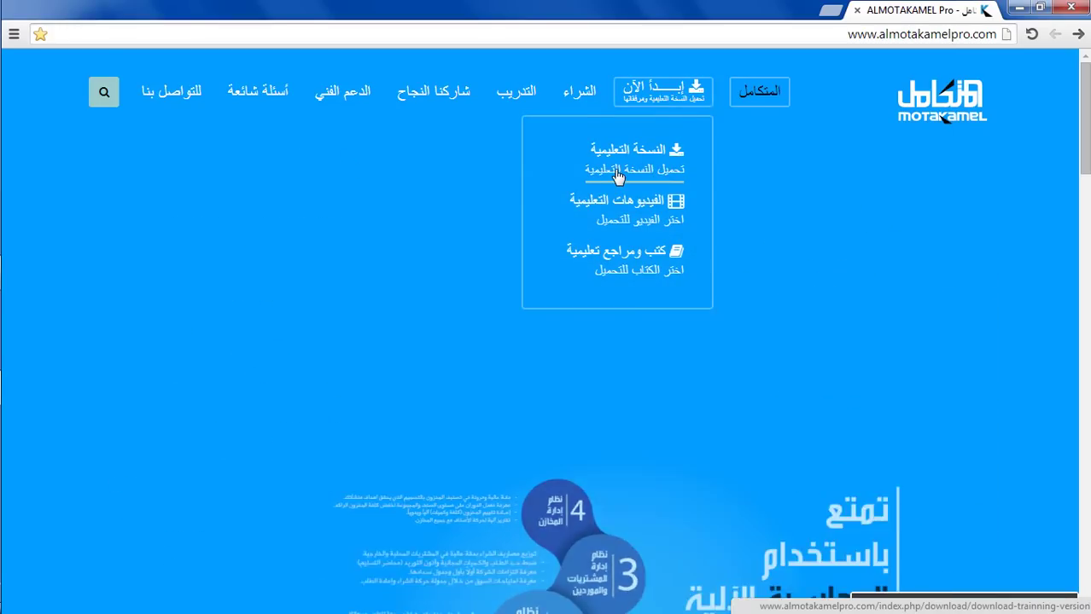
pyautogui.click(616, 171)
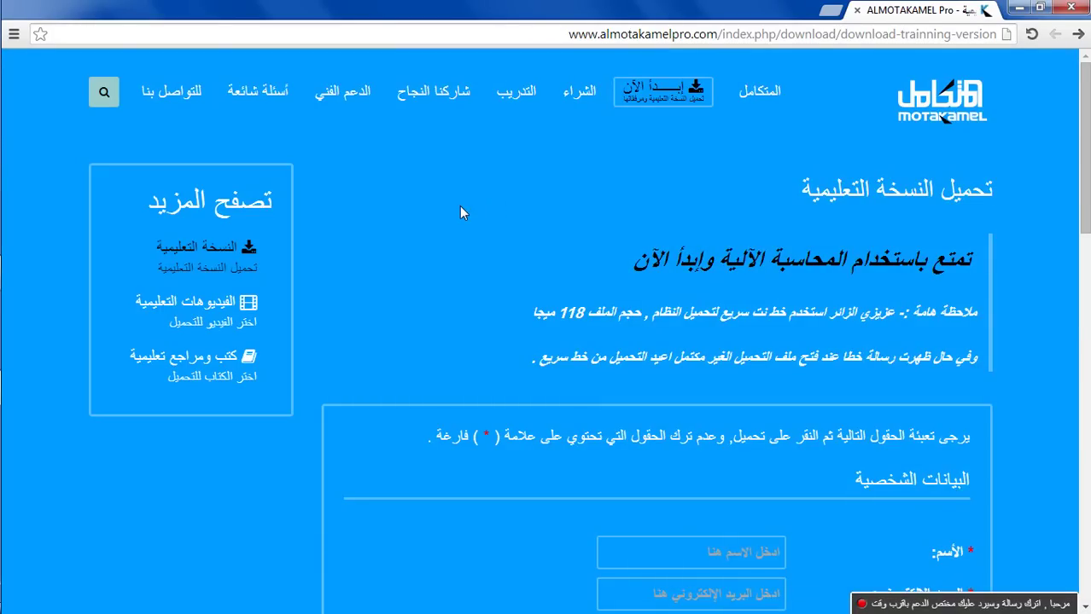
pyautogui.scroll(-2, 460, 206)
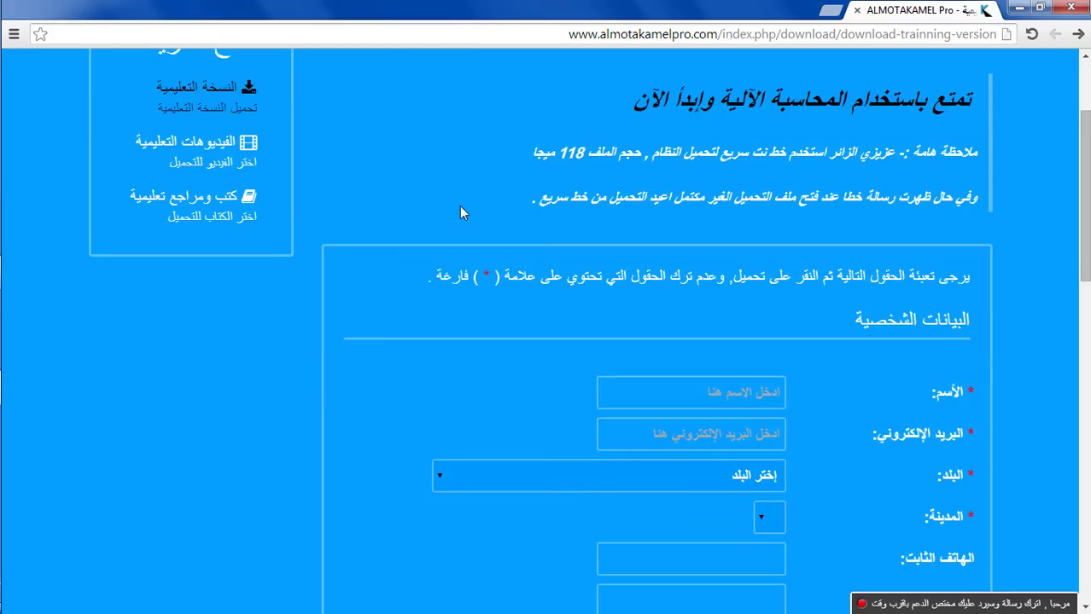
pyautogui.scroll(-2, 461, 154)
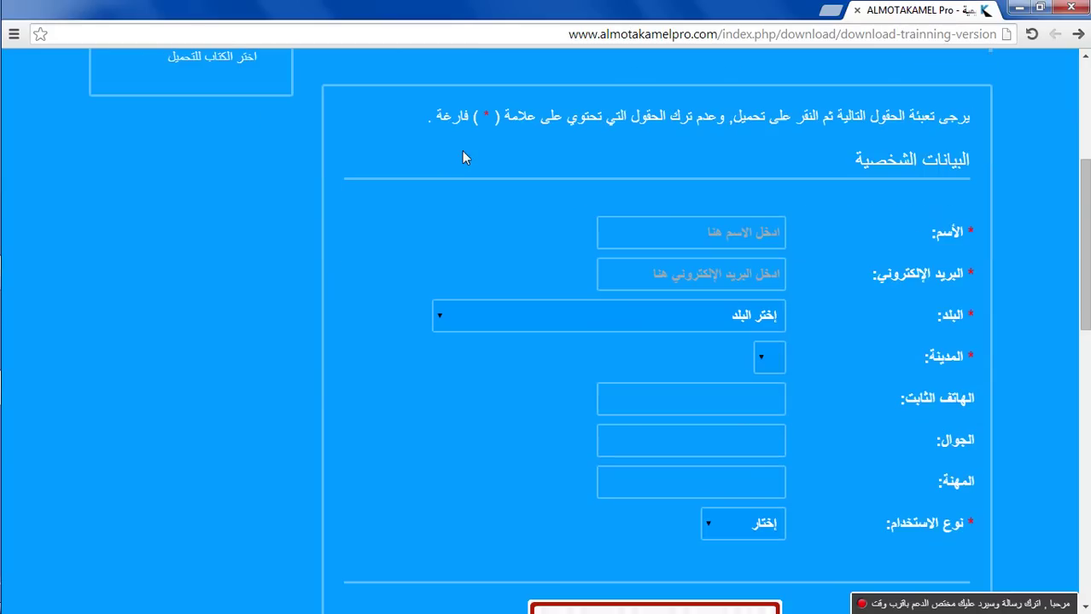
pyautogui.scroll(-1, 462, 153)
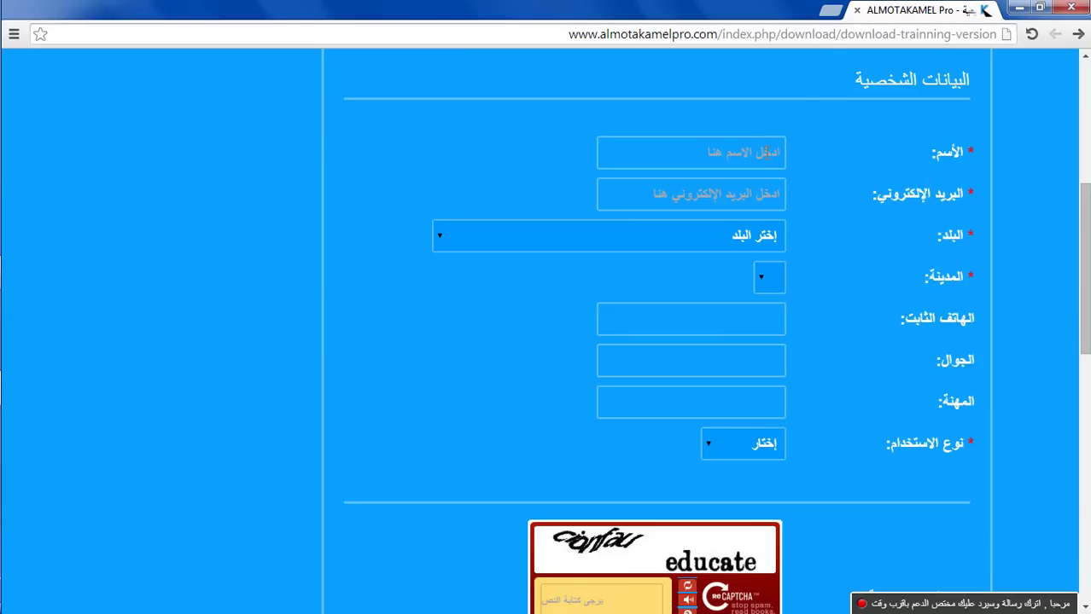
# - Paste the user's name and e-mail, then choose Yemen as country and San'a as city
pyautogui.click(737, 194)
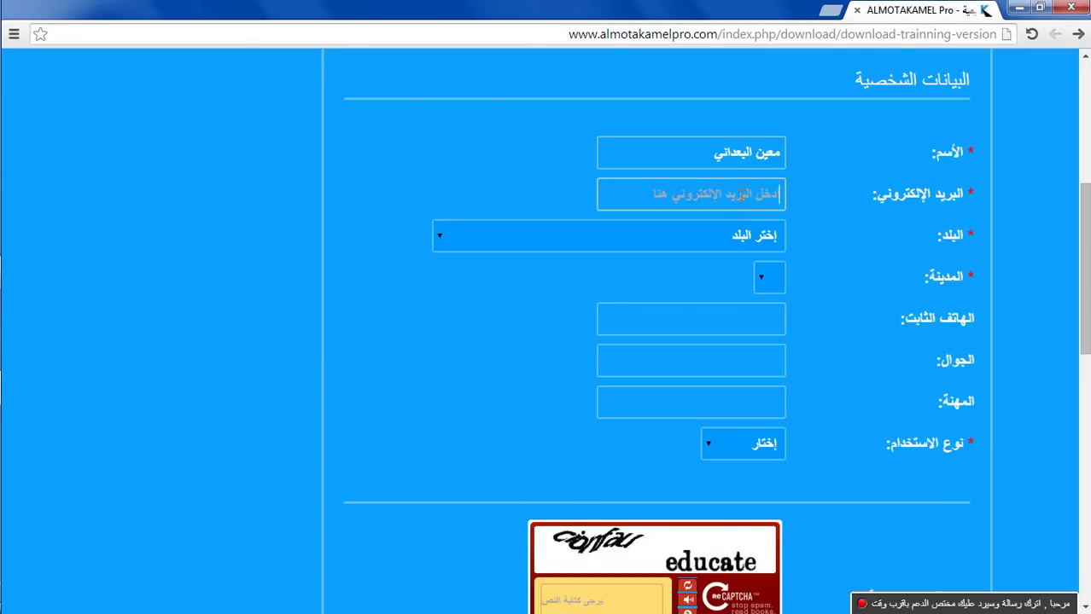
pyautogui.hotkey('ctrl', 'v')
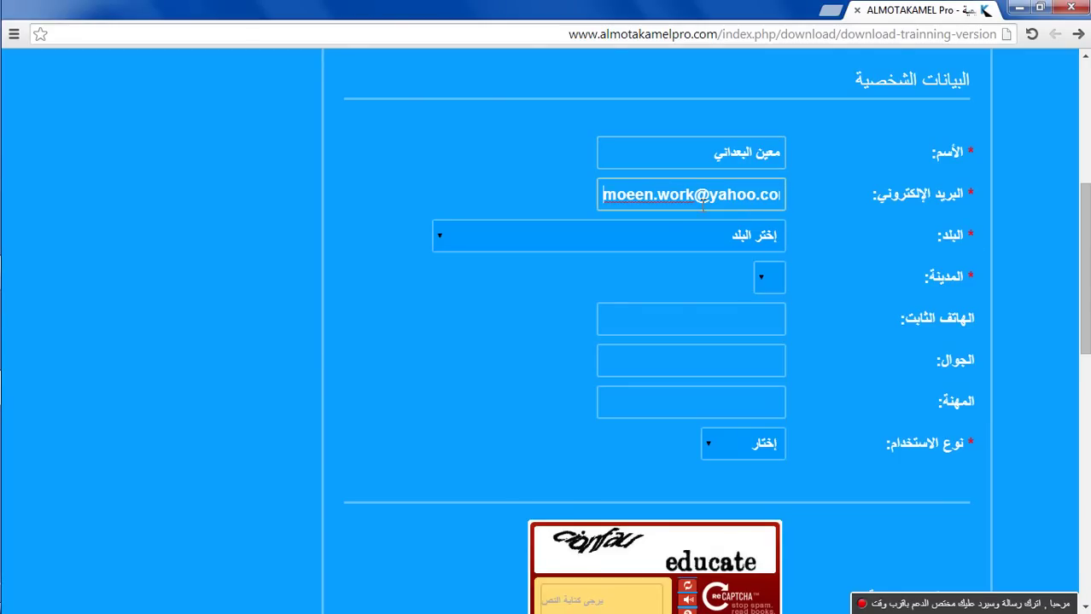
pyautogui.click(440, 237)
pyautogui.scroll(-5, 507, 350)
pyautogui.scroll(-20, 509, 348)
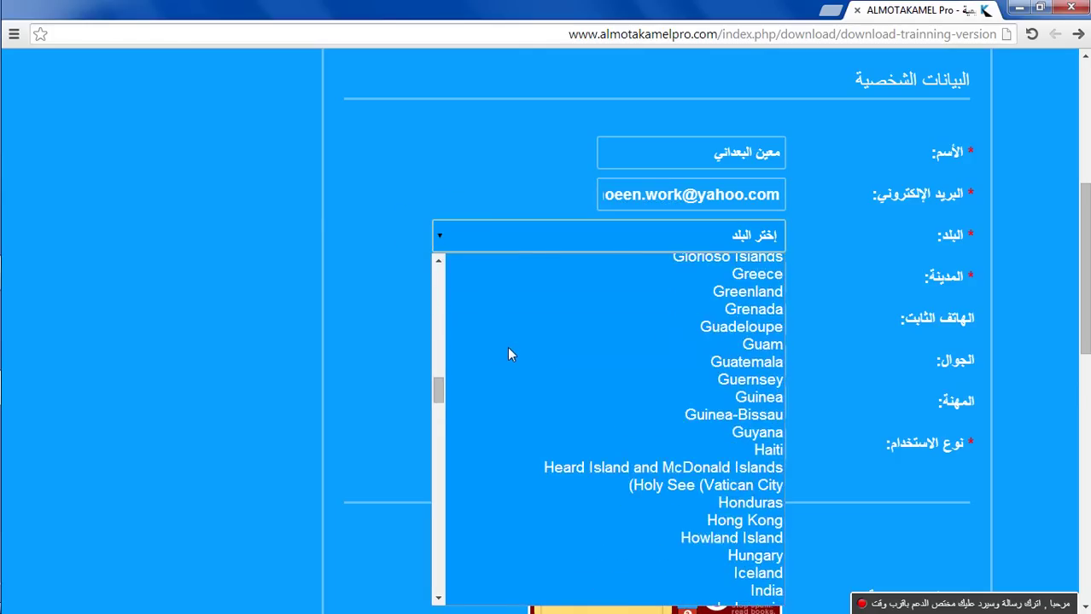
pyautogui.scroll(-20, 507, 354)
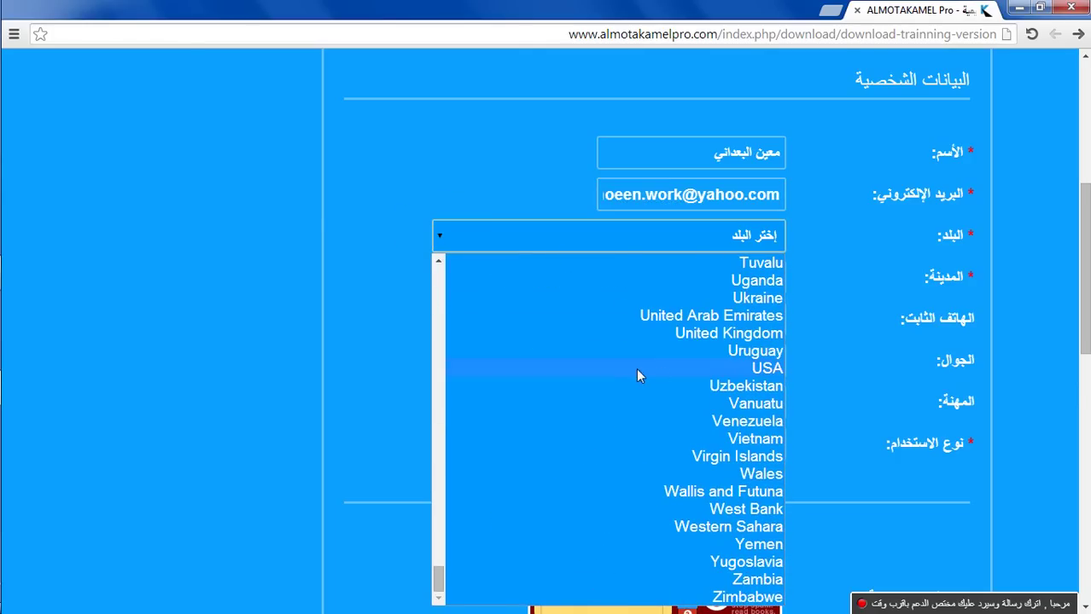
pyautogui.click(764, 543)
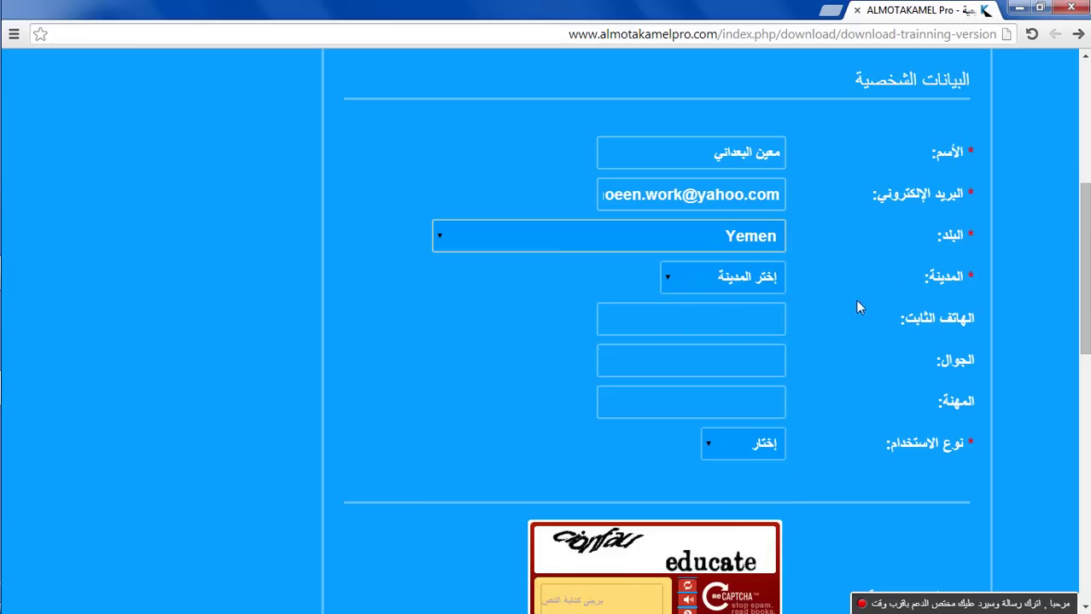
pyautogui.click(669, 280)
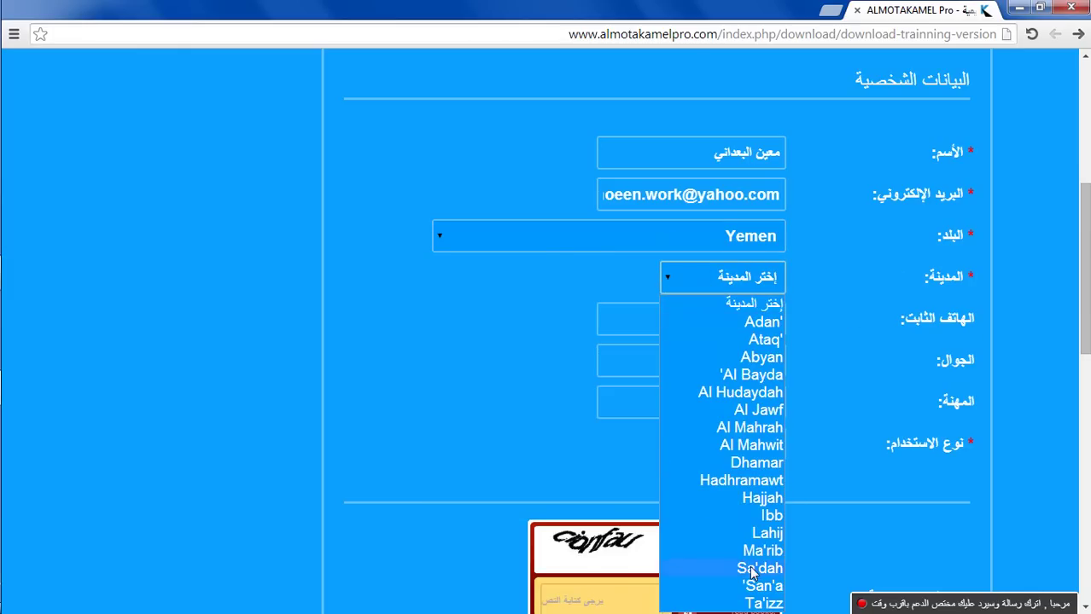
pyautogui.click(749, 586)
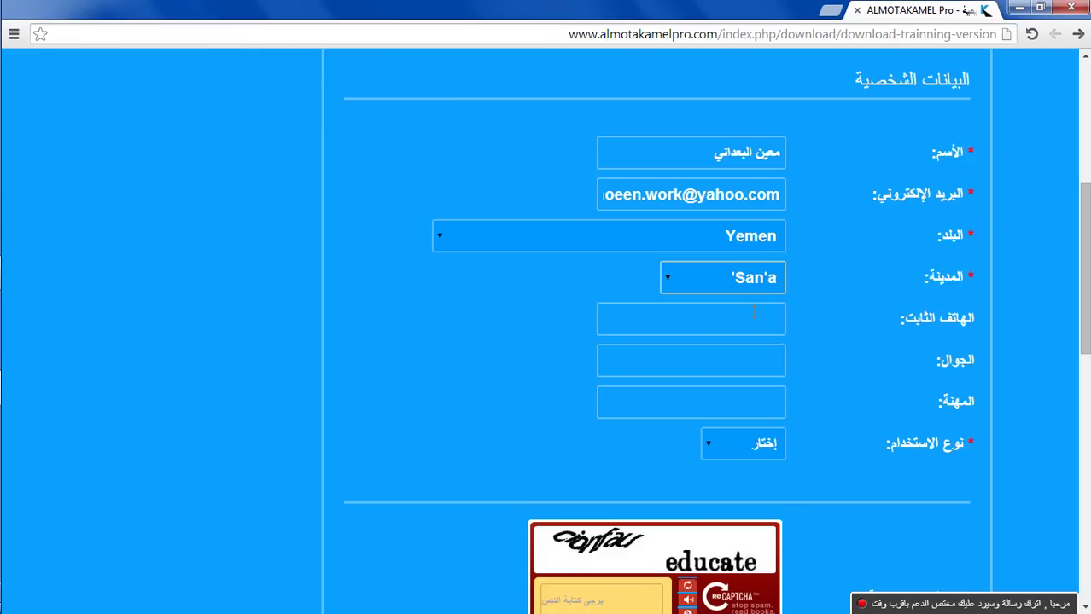
# - Enter the landline and mobile numbers, profession محاسب, and usage type شخصي
pyautogui.click(758, 317)
pyautogui.write('01 - 532779')
pyautogui.press('Tab')
pyautogui.click(745, 402)
pyautogui.write('iphs')
pyautogui.press('BackSpace')
pyautogui.press('BackSpace')
pyautogui.press('BackSpace')
pyautogui.press('BackSpace')
pyautogui.write('محاسب')
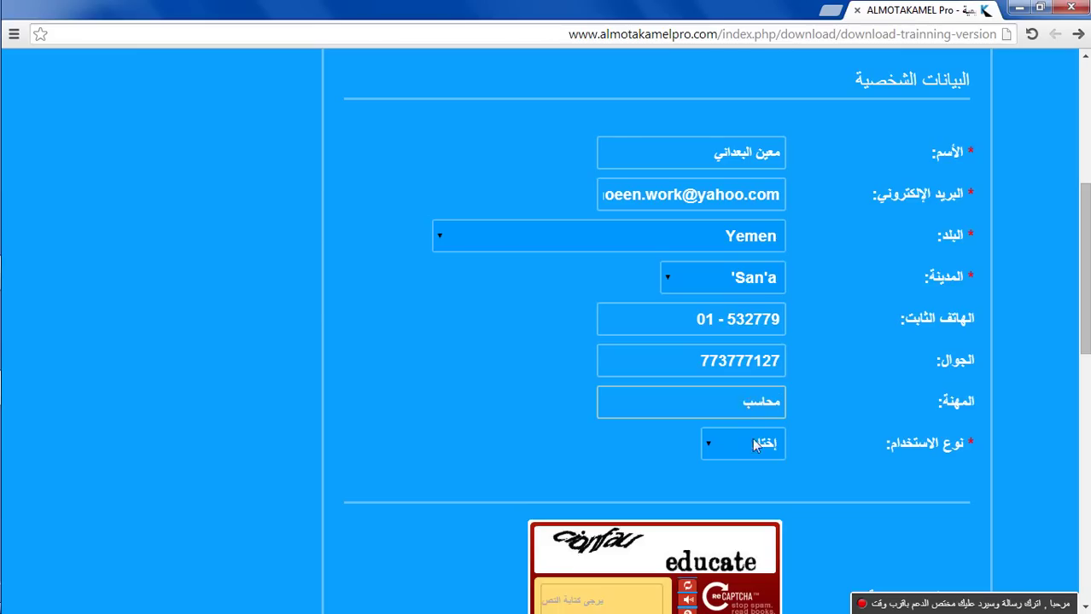
pyautogui.click(709, 444)
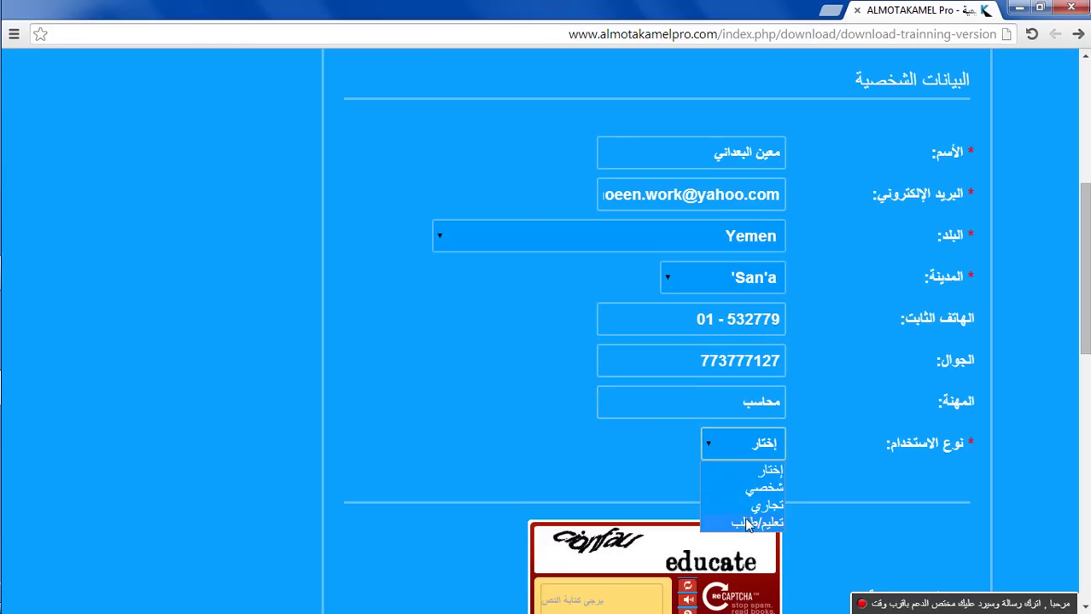
pyautogui.click(749, 488)
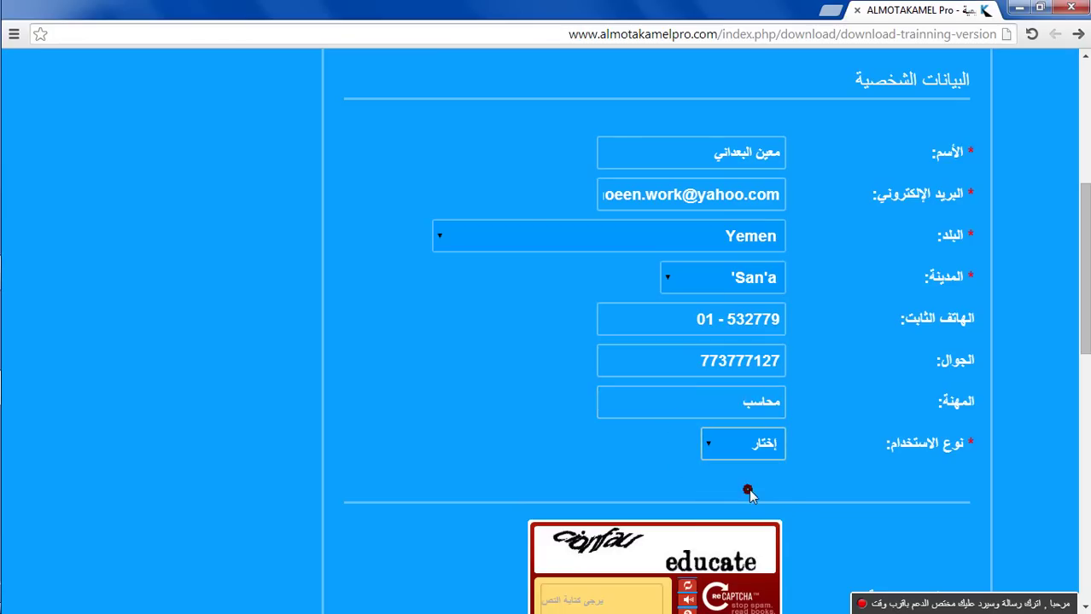
# - Paste the captcha words into the reCAPTCHA box at the bottom of the form
pyautogui.scroll(-4, 752, 486)
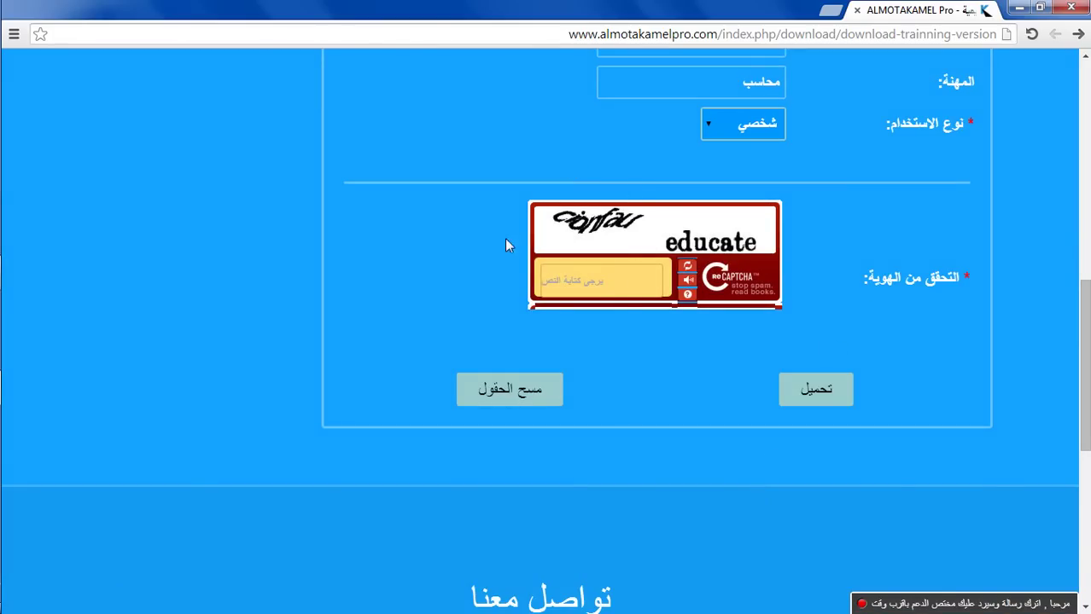
pyautogui.click(611, 287)
pyautogui.write('cionfau educate')
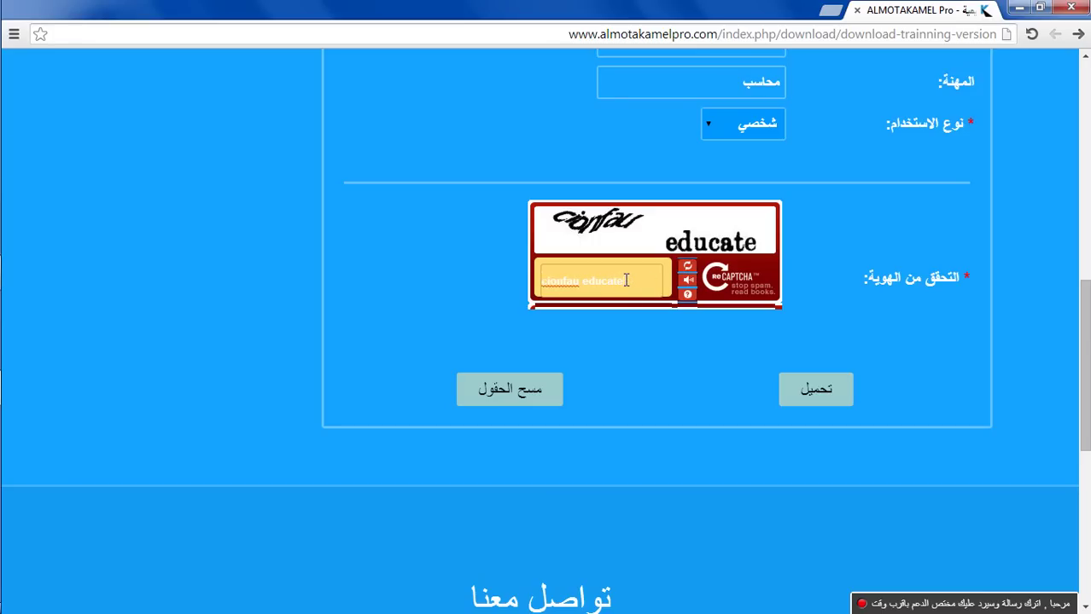
# - Submit the form and save FAv7_Trial to the Desktop
pyautogui.click(812, 394)
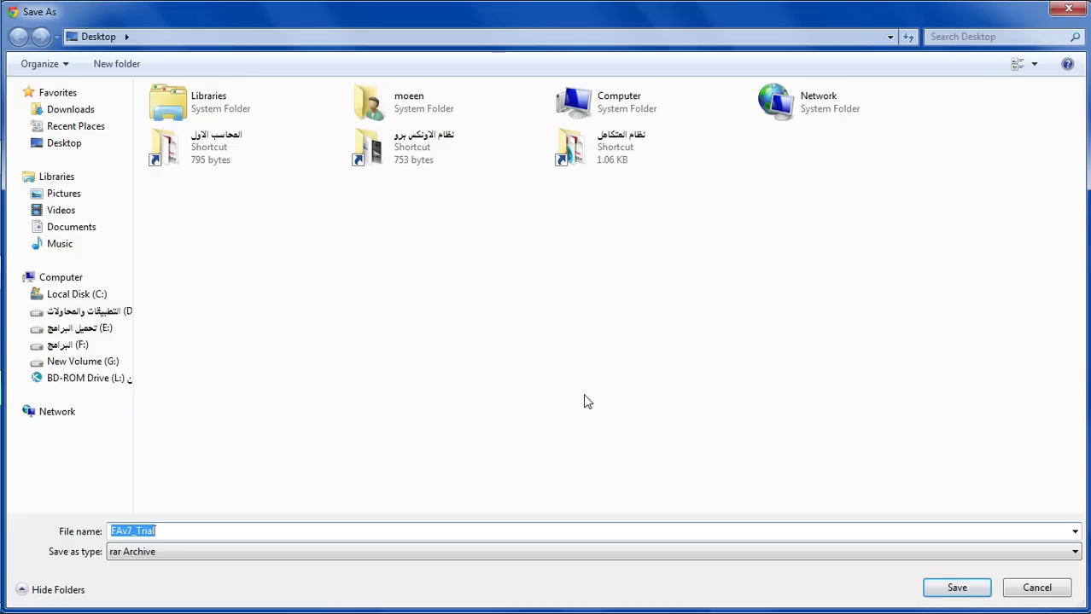
pyautogui.click(74, 141)
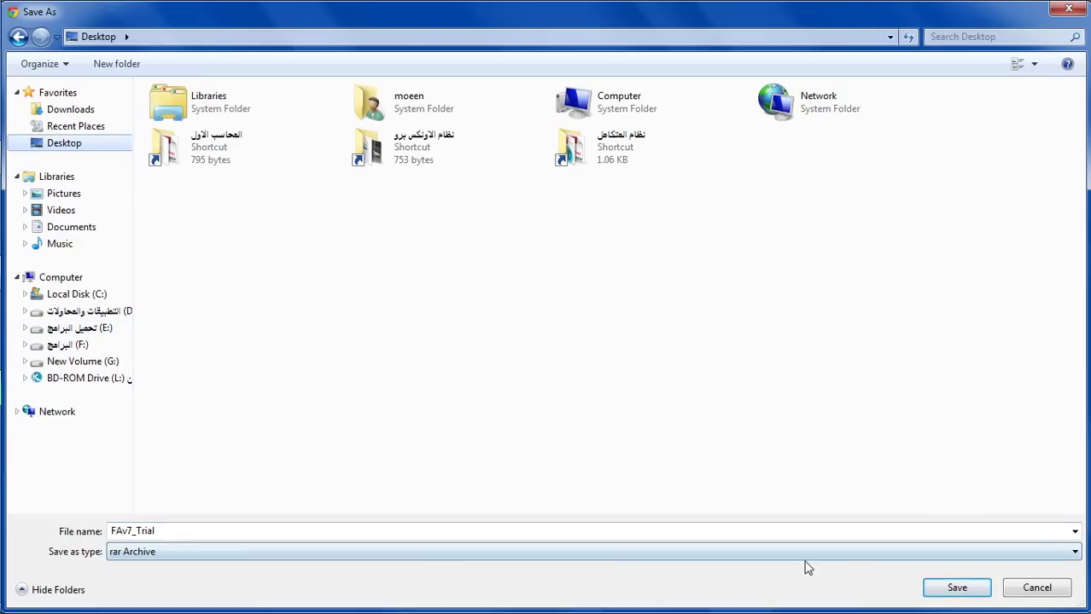
pyautogui.click(939, 589)
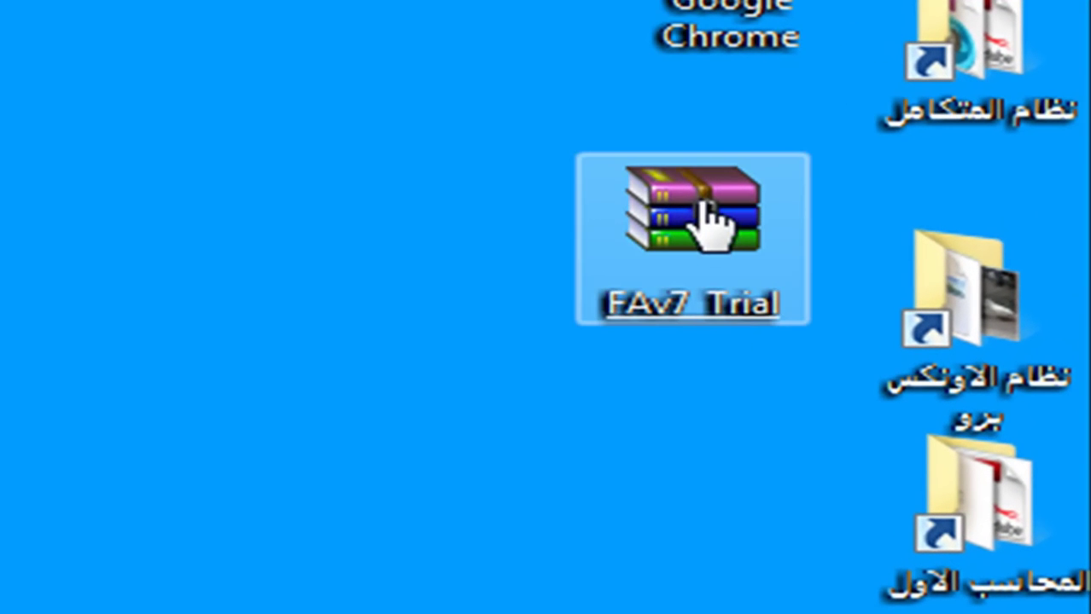
# - Open FAv7_Trial.rar, run FAv7 Trial.msi from it, dismiss the message and minimize WinRAR
pyautogui.click(700, 201)
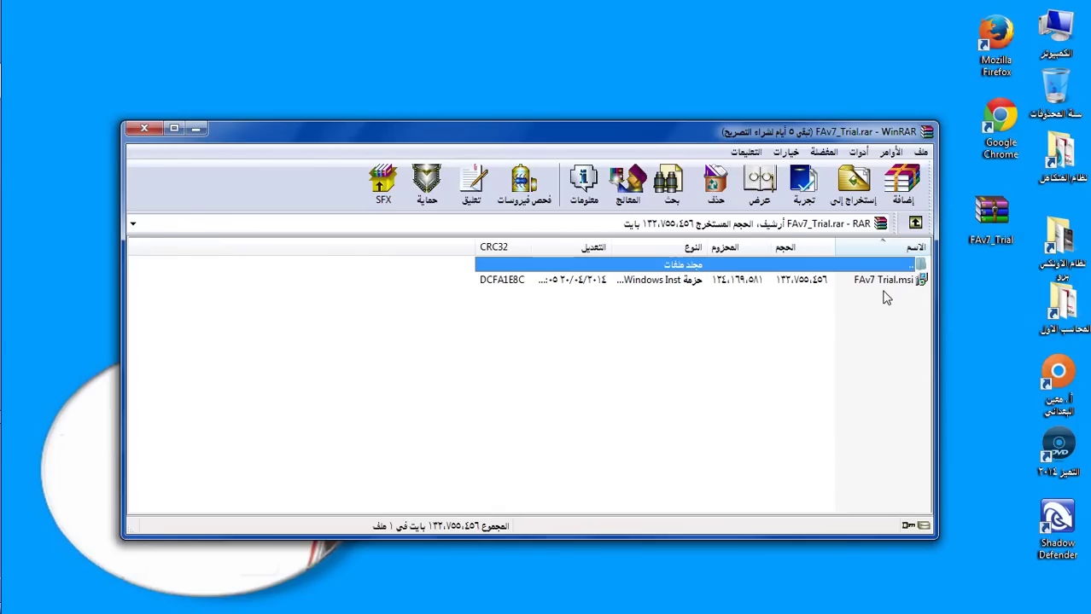
pyautogui.doubleClick(890, 281)
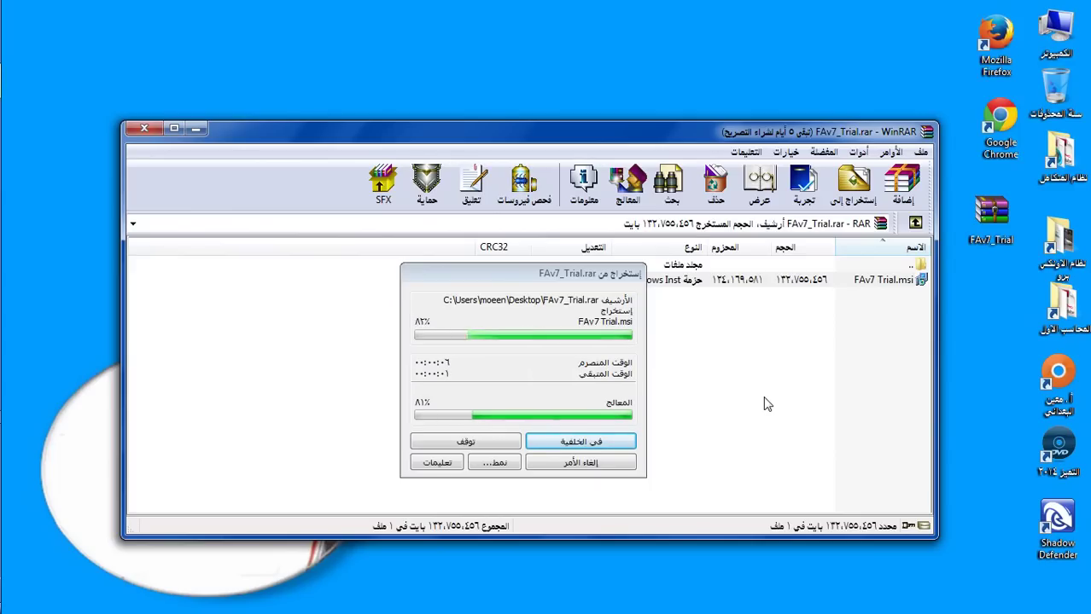
pyautogui.press('Return')
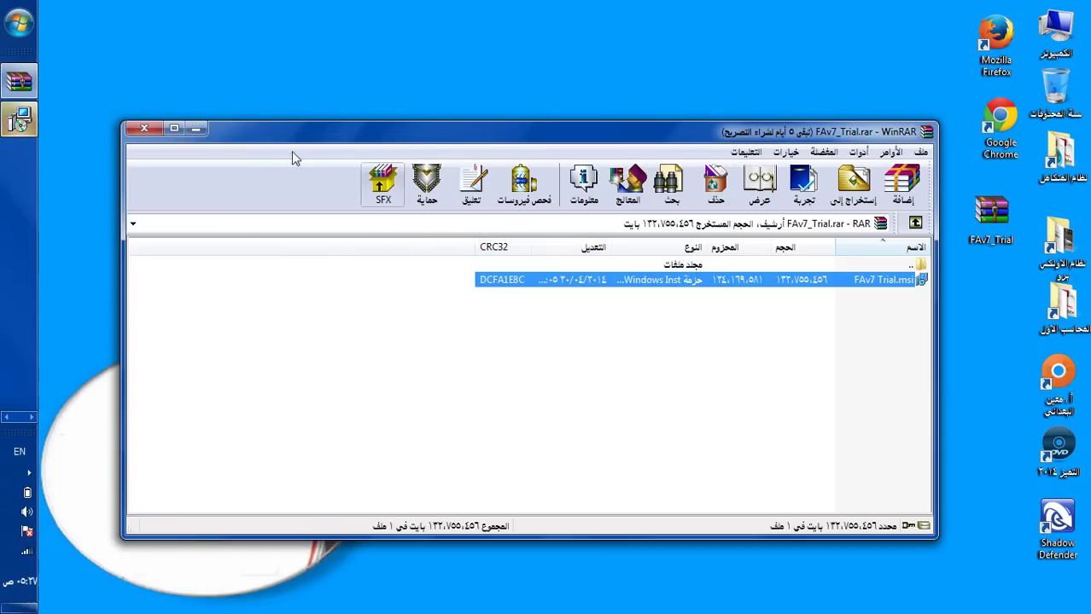
pyautogui.click(195, 130)
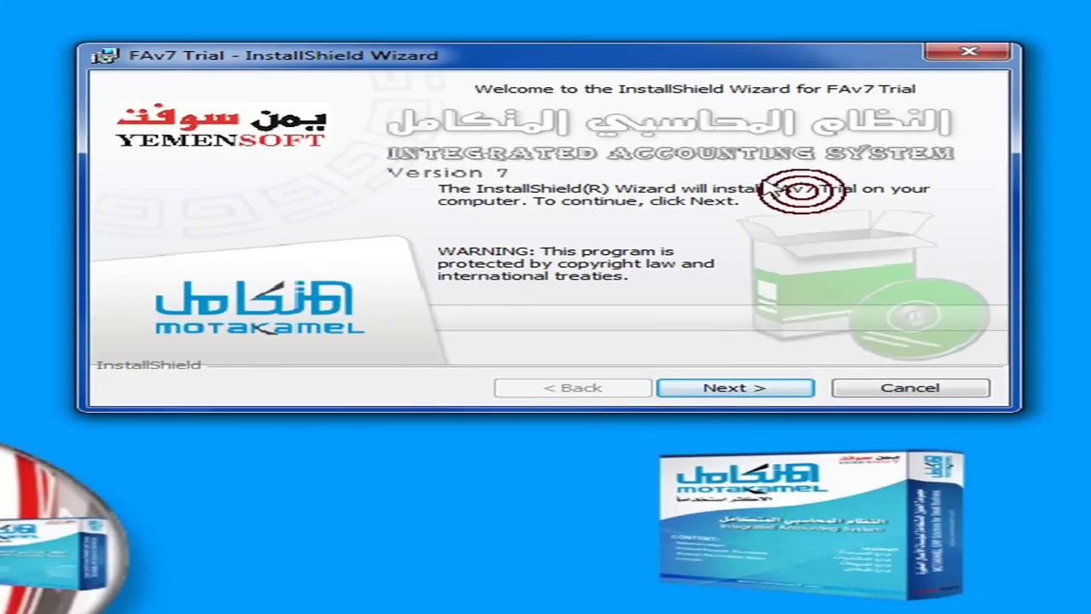
# - Accept the license and change the install destination to drive D:\
pyautogui.click(782, 389)
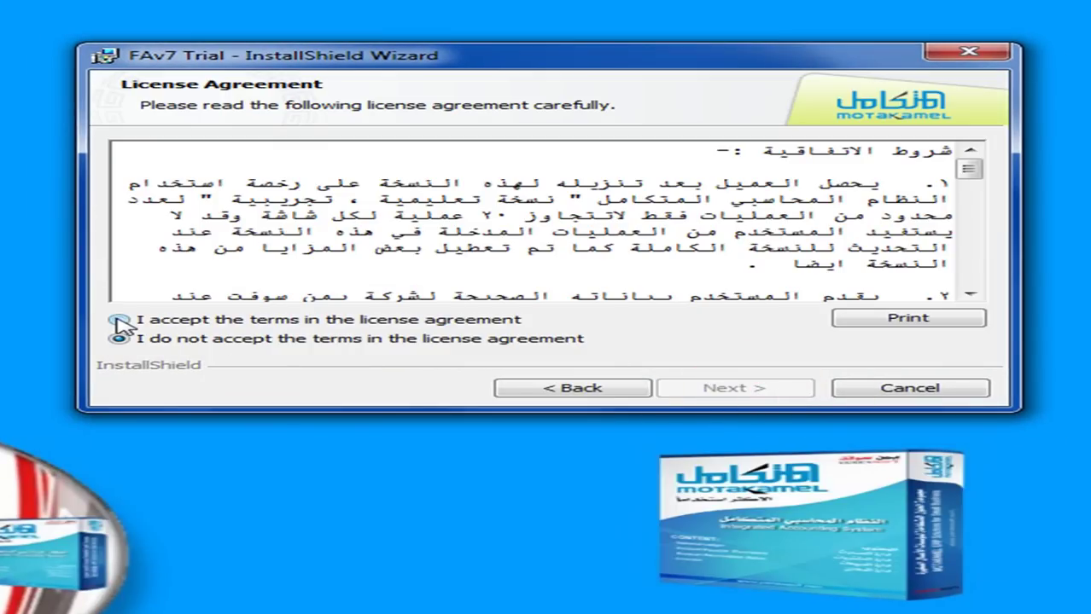
pyautogui.click(117, 320)
pyautogui.click(753, 388)
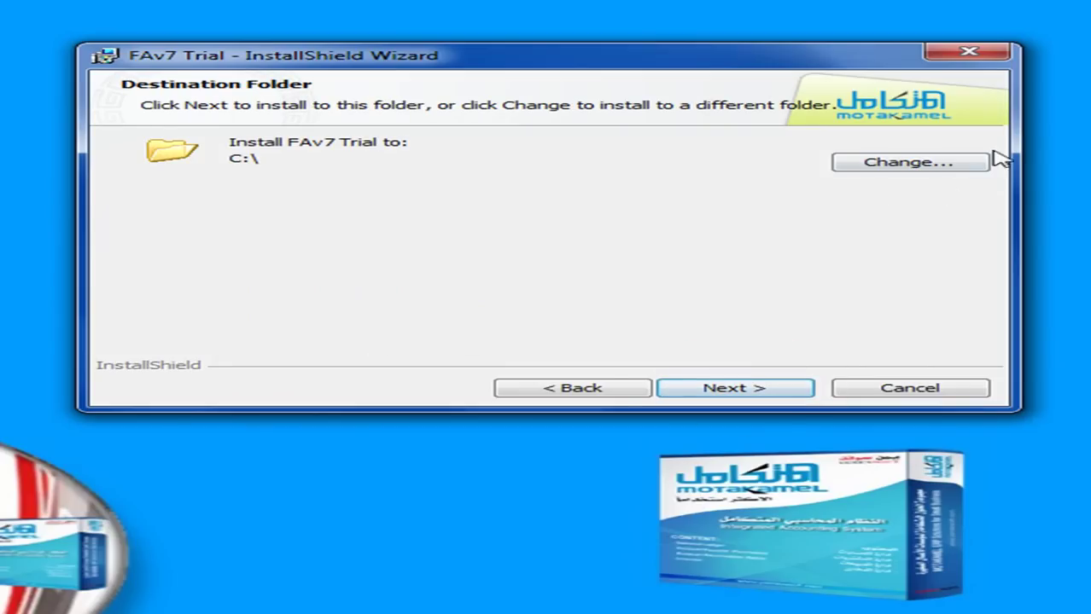
pyautogui.click(956, 164)
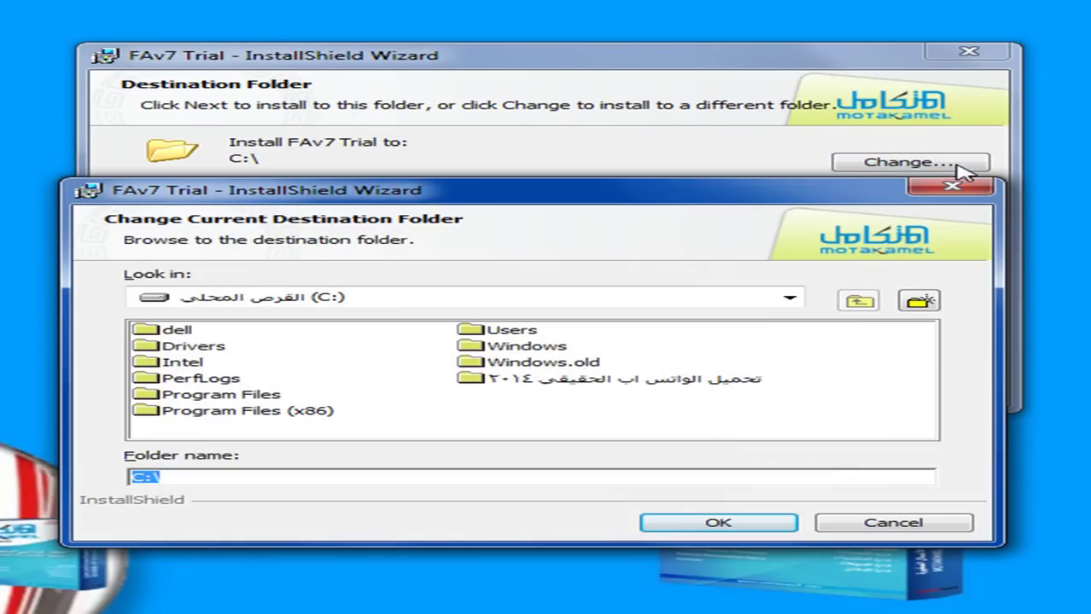
pyautogui.click(790, 298)
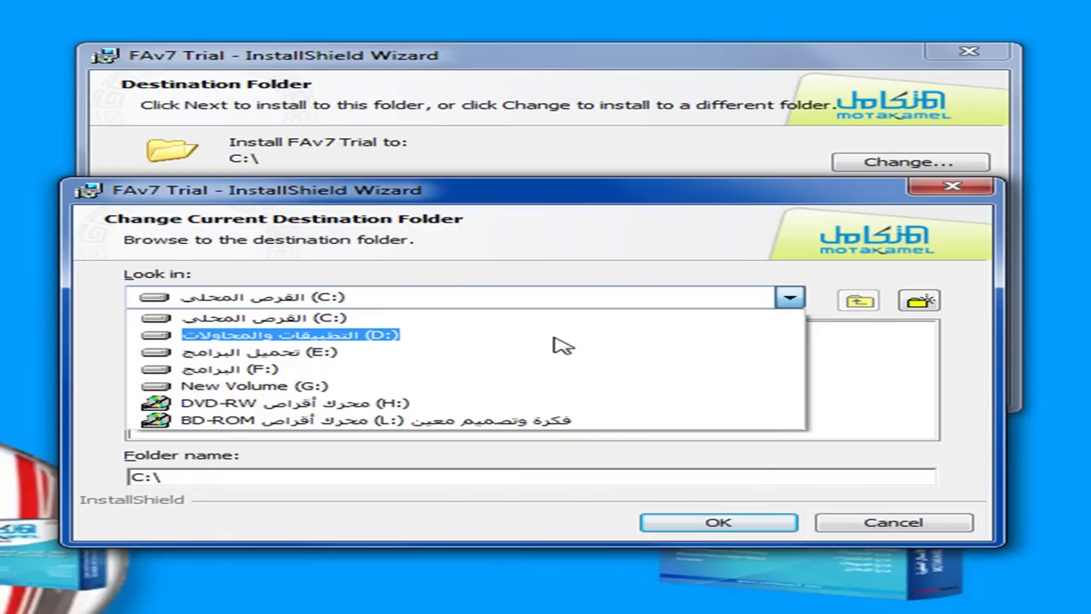
pyautogui.click(375, 334)
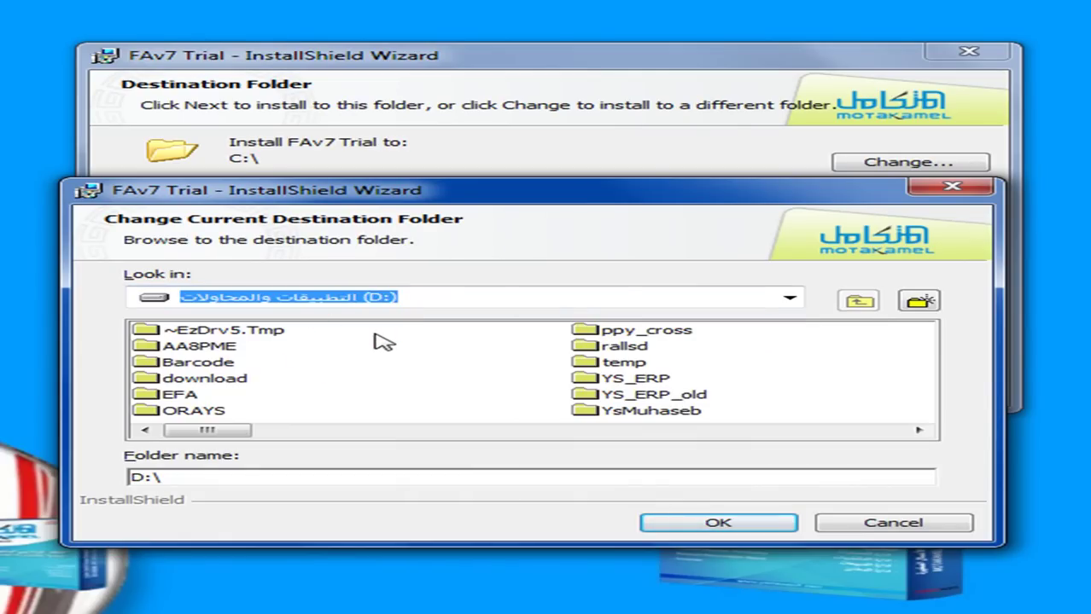
pyautogui.click(706, 520)
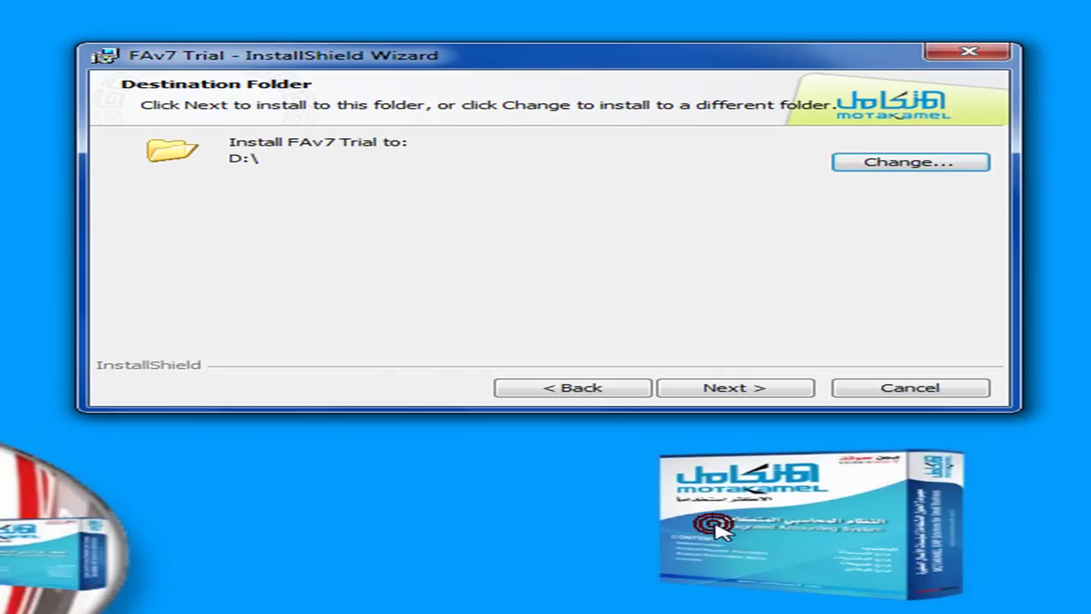
# - Install with the Complete setup type and click Finish when done
pyautogui.click(743, 388)
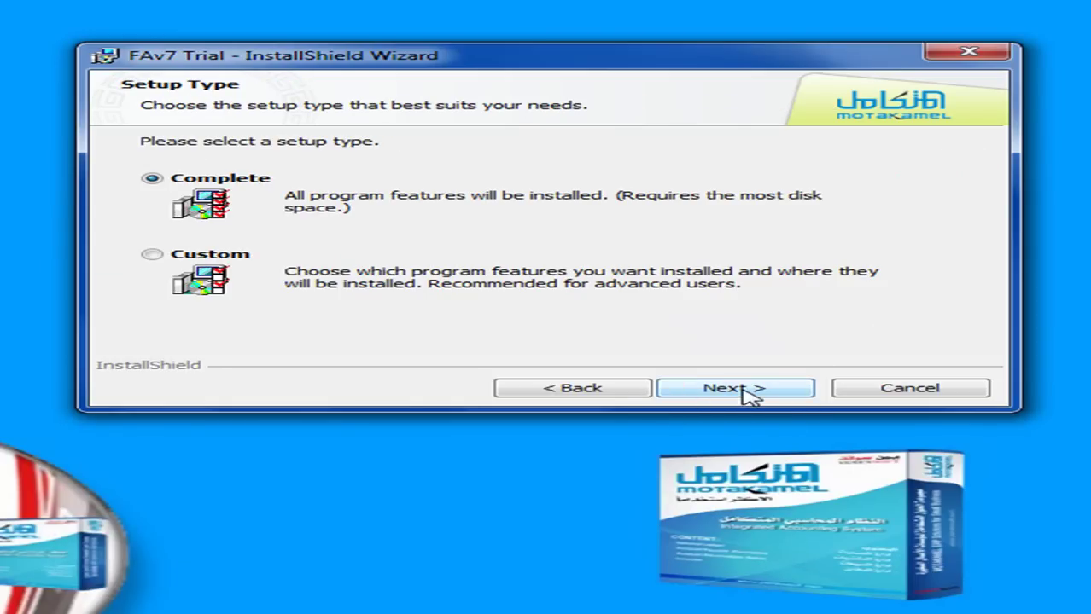
pyautogui.click(742, 388)
pyautogui.click(739, 388)
pyautogui.click(741, 390)
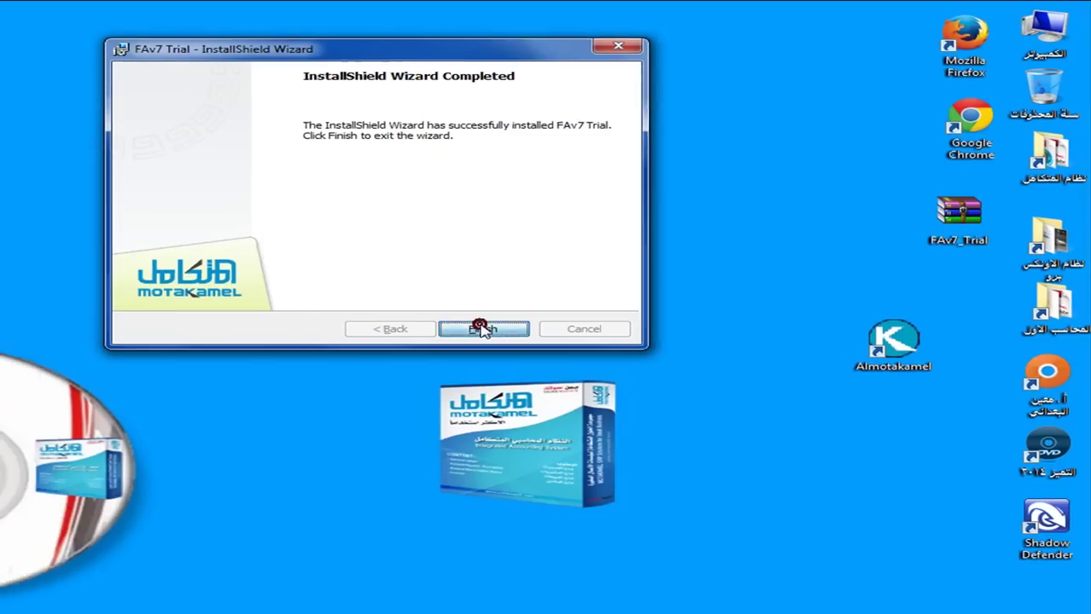
pyautogui.click(438, 328)
# - Launch Almotakamel from its desktop shortcut and accept the Arabic and English first-run notices
pyautogui.click(944, 344)
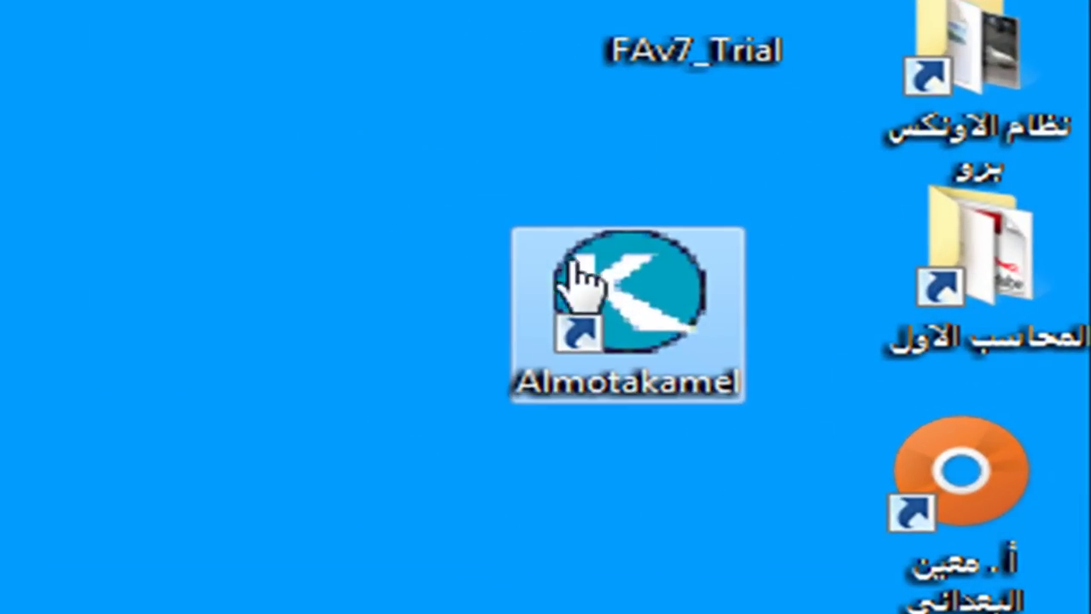
pyautogui.moveTo(600, 313); pyautogui.dragTo(664, 257)
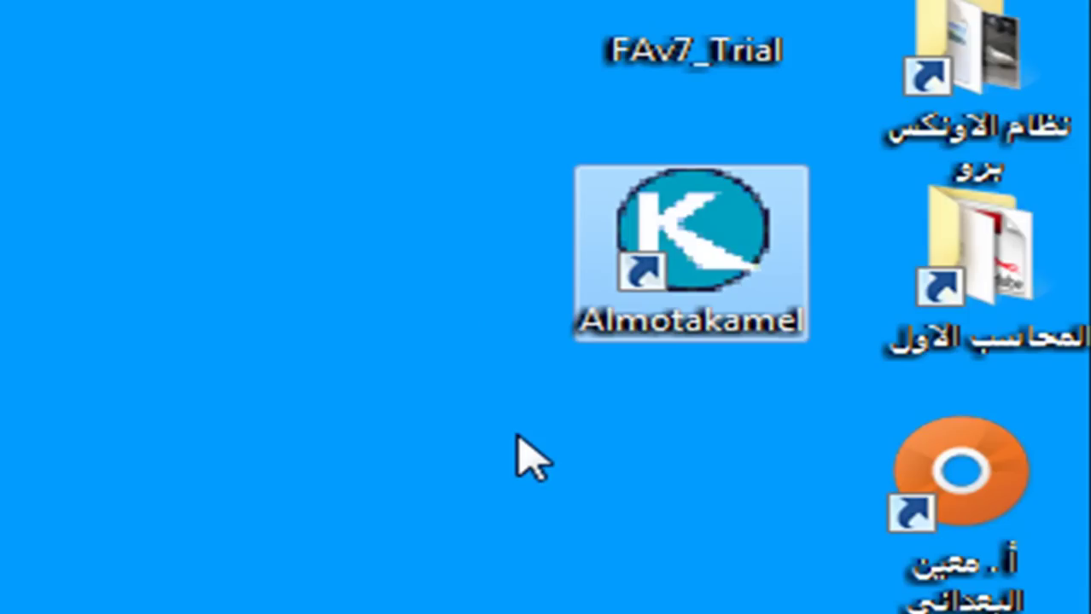
pyautogui.doubleClick(691, 234)
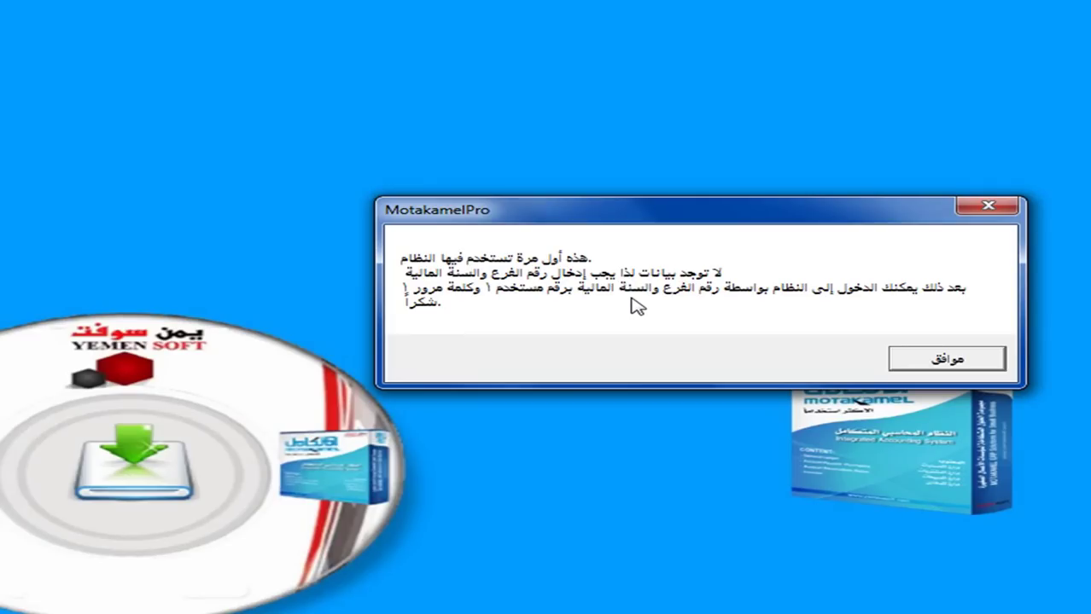
pyautogui.click(930, 362)
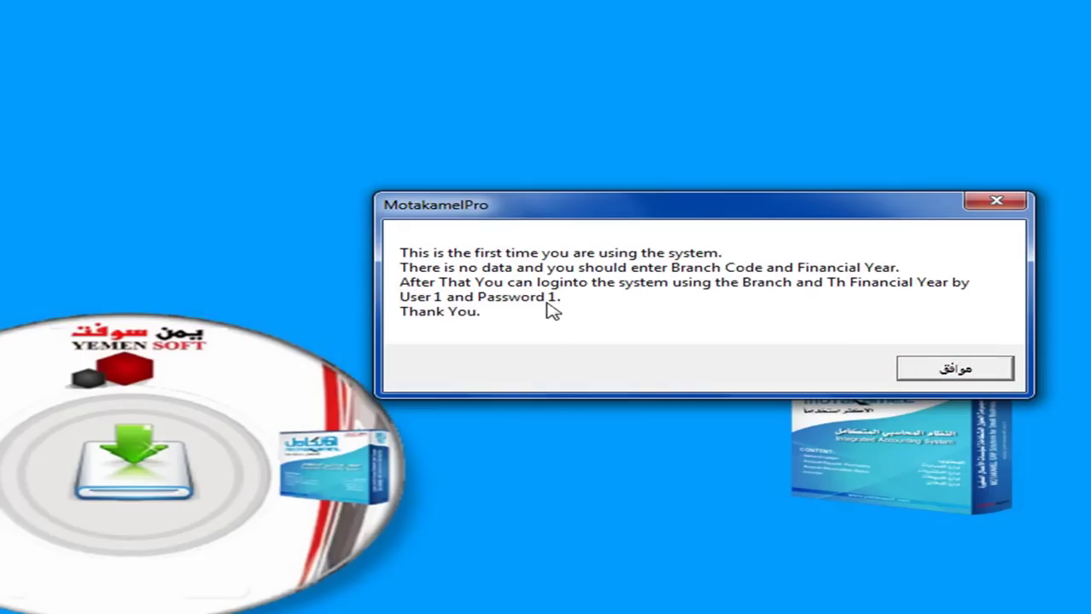
pyautogui.click(939, 368)
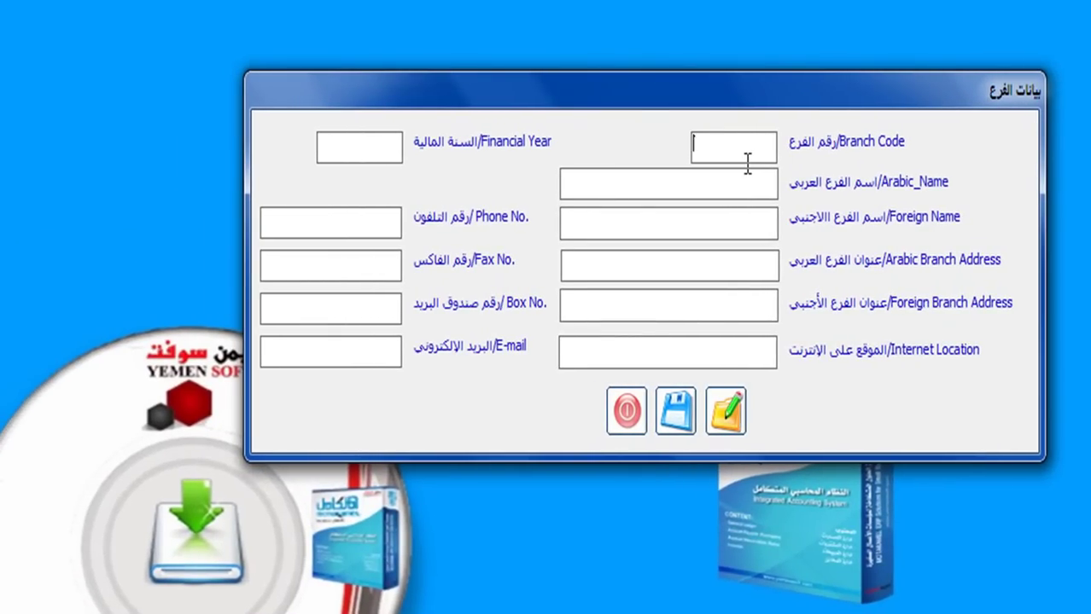
# - Enter financial year 2014, then the company's Arabic and English names
pyautogui.click(383, 143)
pyautogui.write('2014')
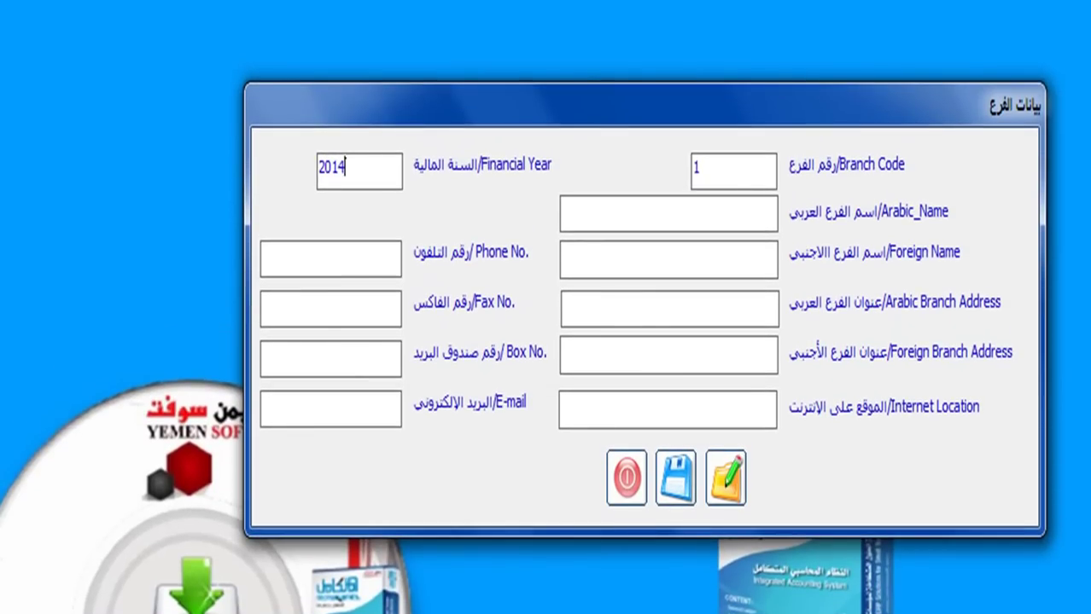
pyautogui.click(675, 213)
pyautogui.write('شركة معين للتجارة والاستثمار')
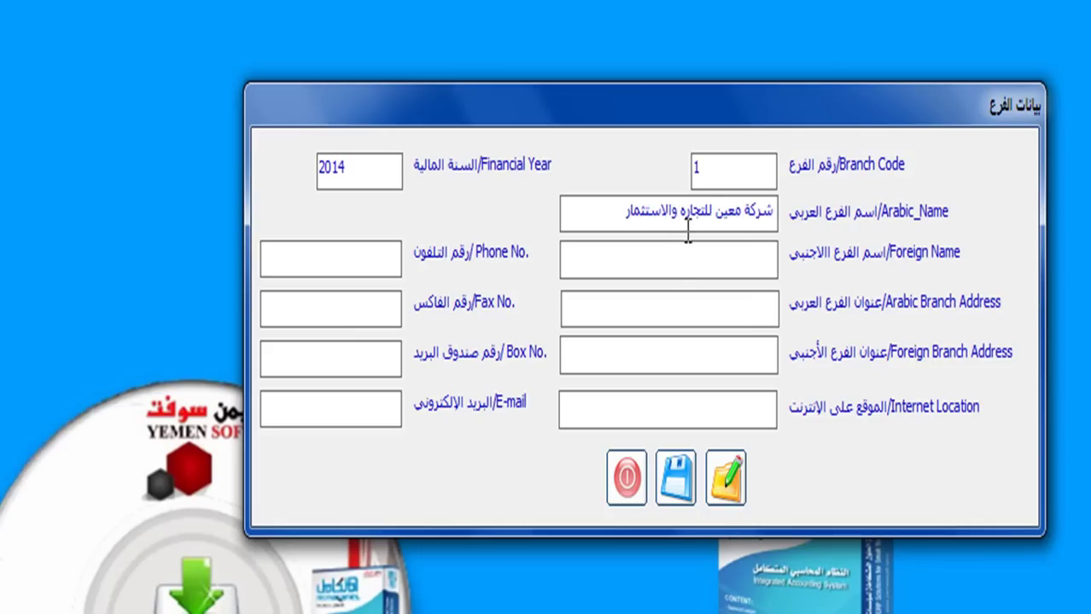
pyautogui.click(682, 270)
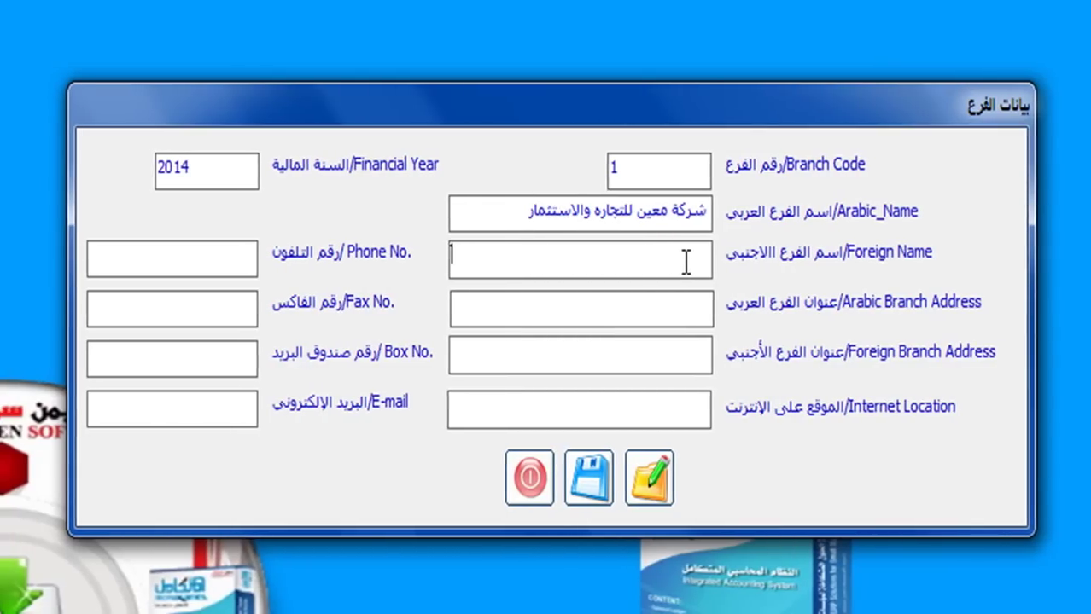
pyautogui.write('Moeen Comapny for Trading')
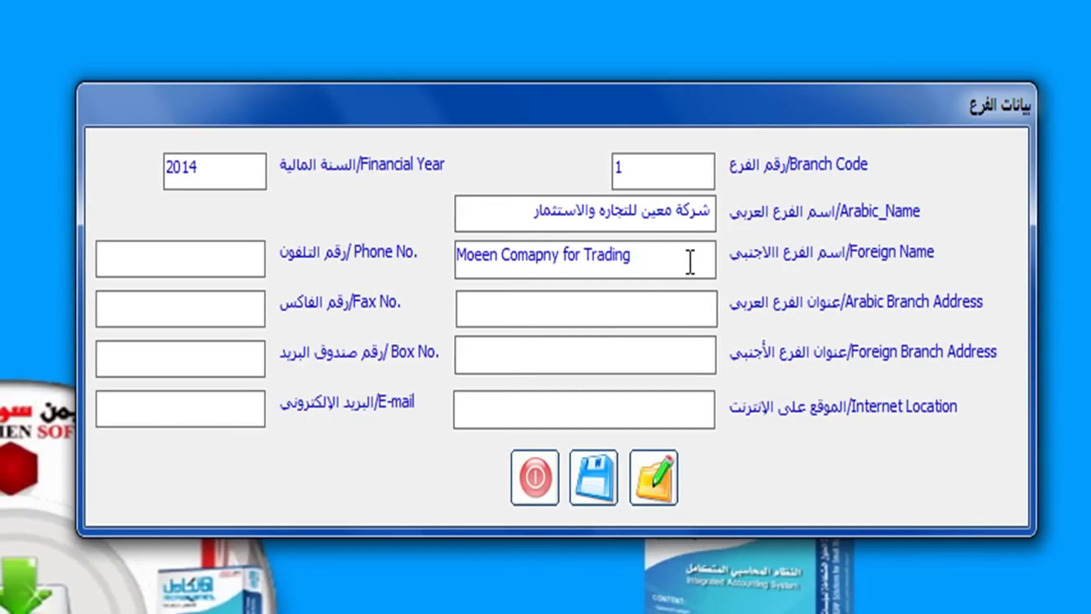
# - Fill in the Arabic and English branch addresses and the phone number
pyautogui.click(690, 307)
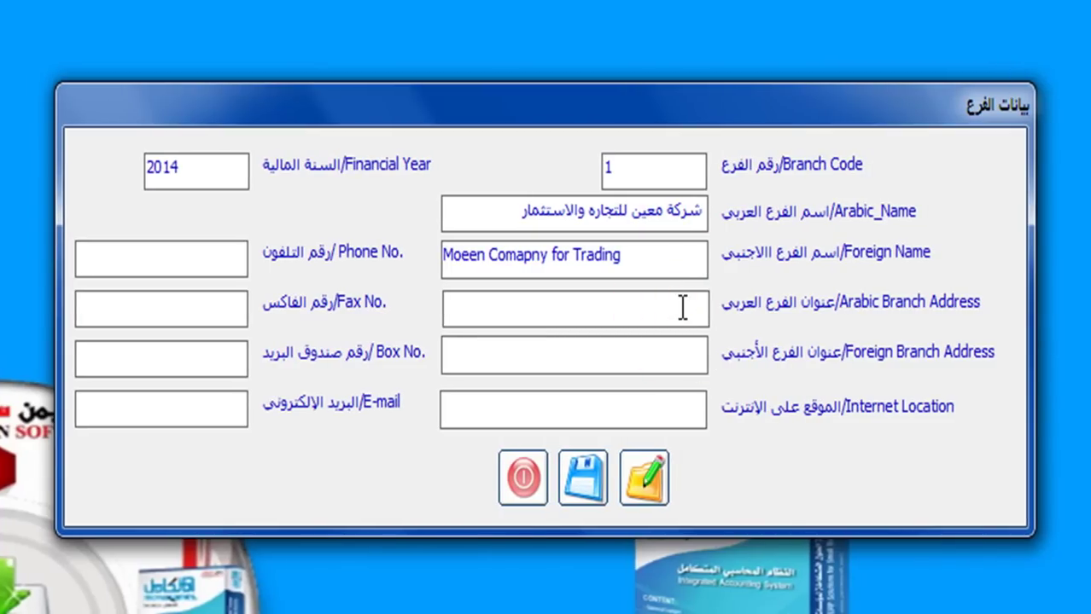
pyautogui.write('صنعاء ـ شارع حده')
pyautogui.click(667, 360)
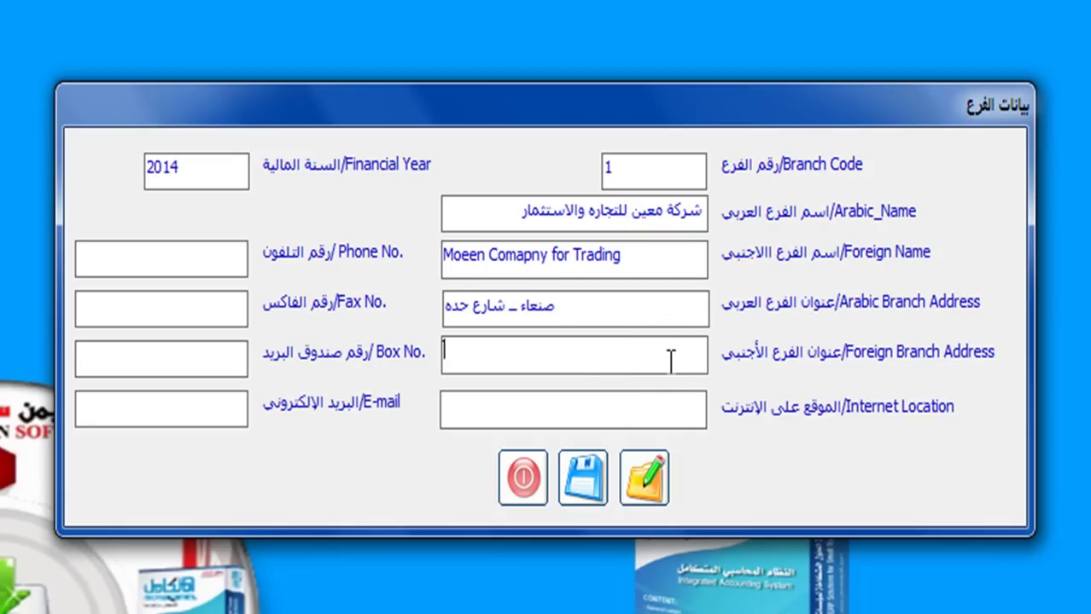
pyautogui.write('Sanaa - Haddah Street')
pyautogui.click(208, 249)
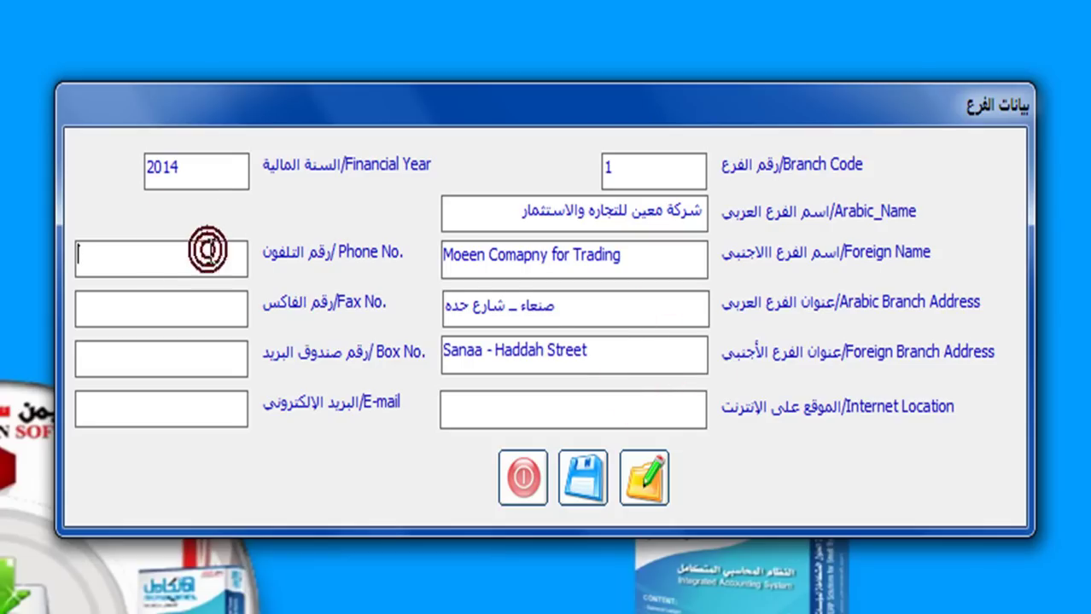
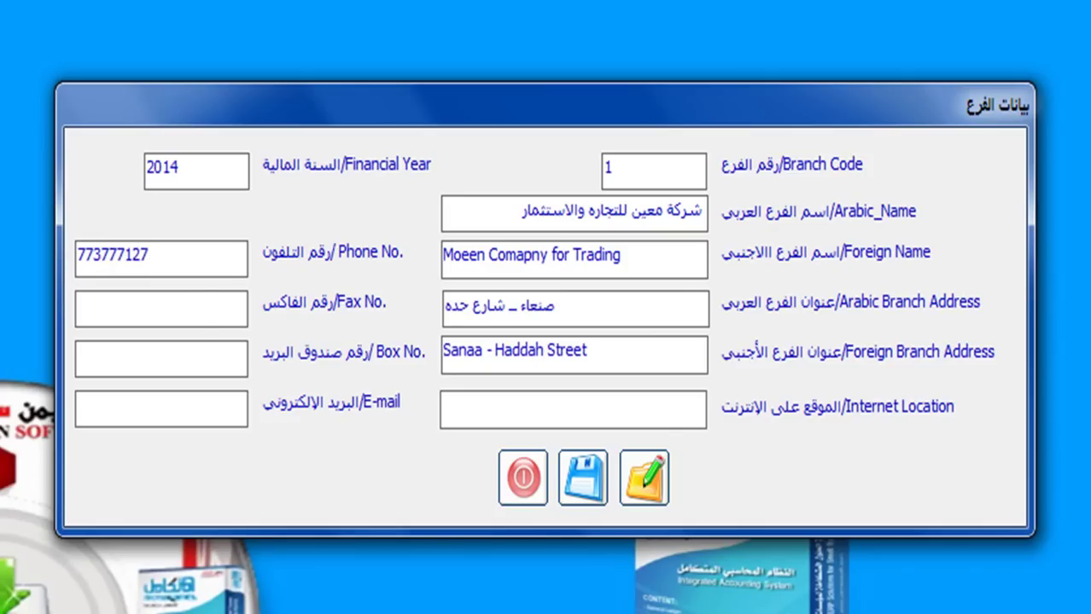
# - Enter the branch fax number and P.O. box number
pyautogui.click(202, 312)
pyautogui.write('01- 532779')
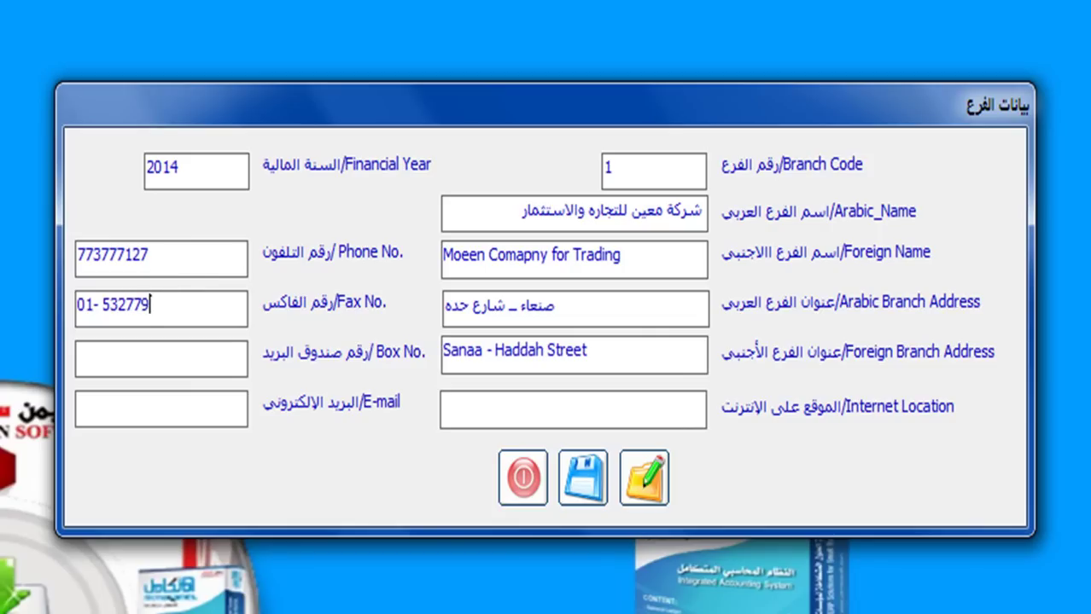
pyautogui.click(202, 351)
pyautogui.write('1237')
# - Save the branch data, acknowledge the currency warning, and decline the backup
pyautogui.click(586, 477)
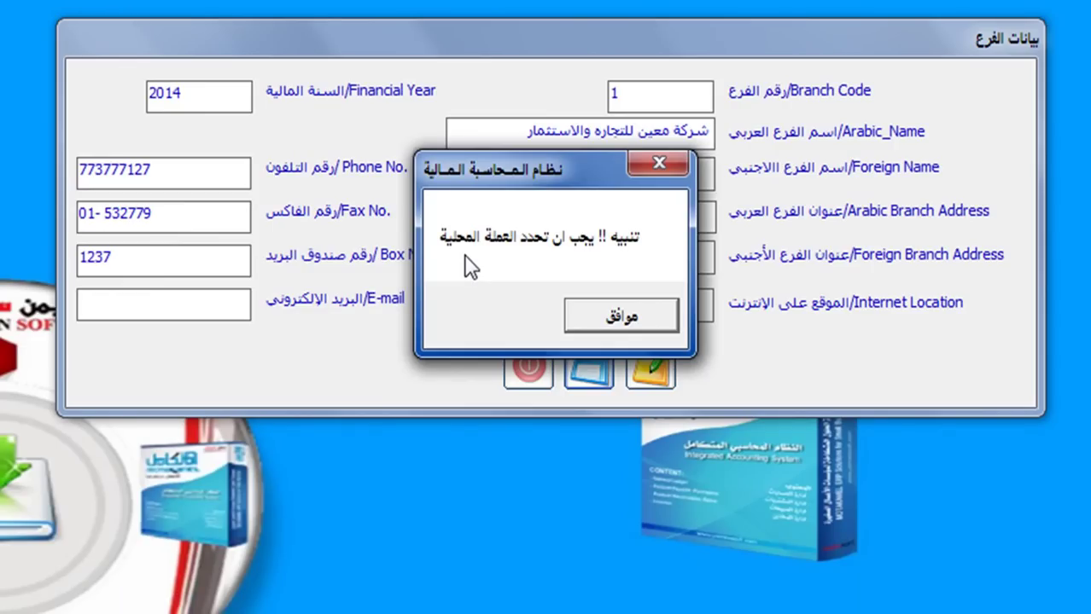
pyautogui.click(638, 310)
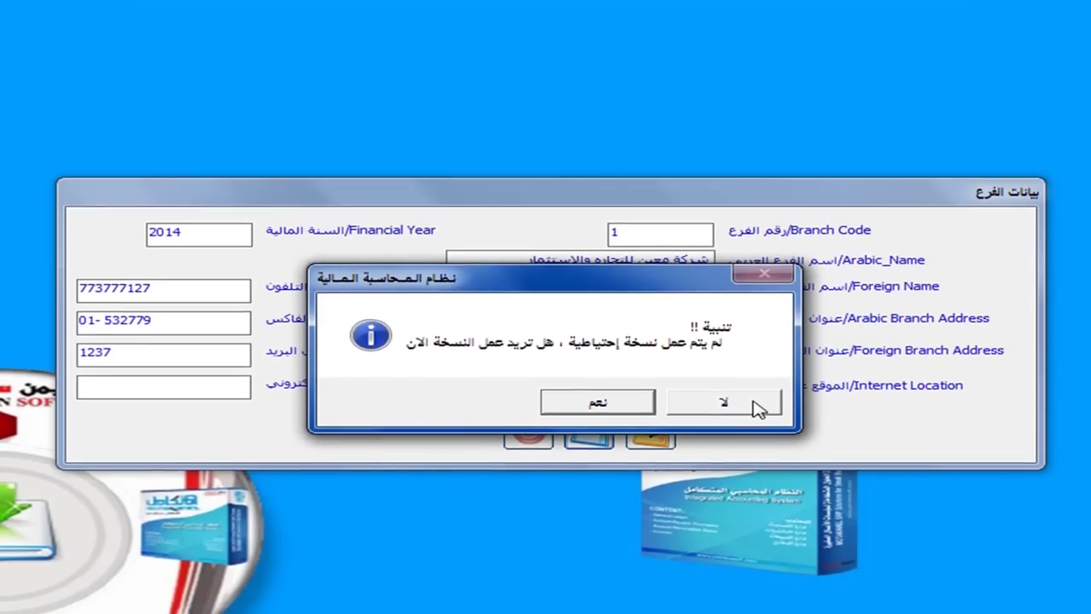
pyautogui.click(764, 324)
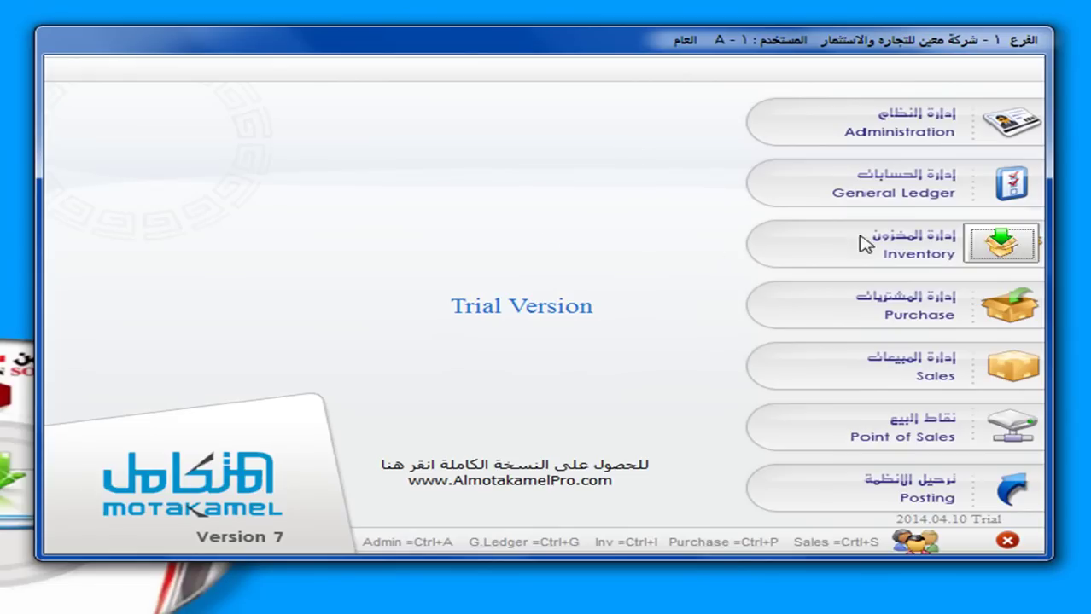
# - In the General Ledger, open the currency definitions under System Setup and start a new currency
pyautogui.click(1007, 185)
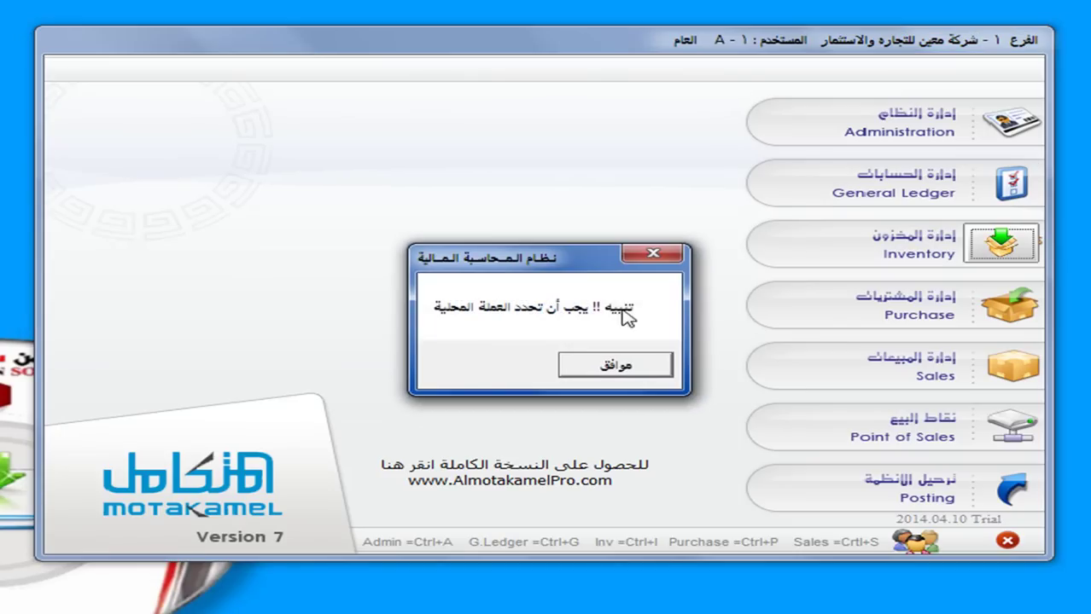
pyautogui.click(640, 365)
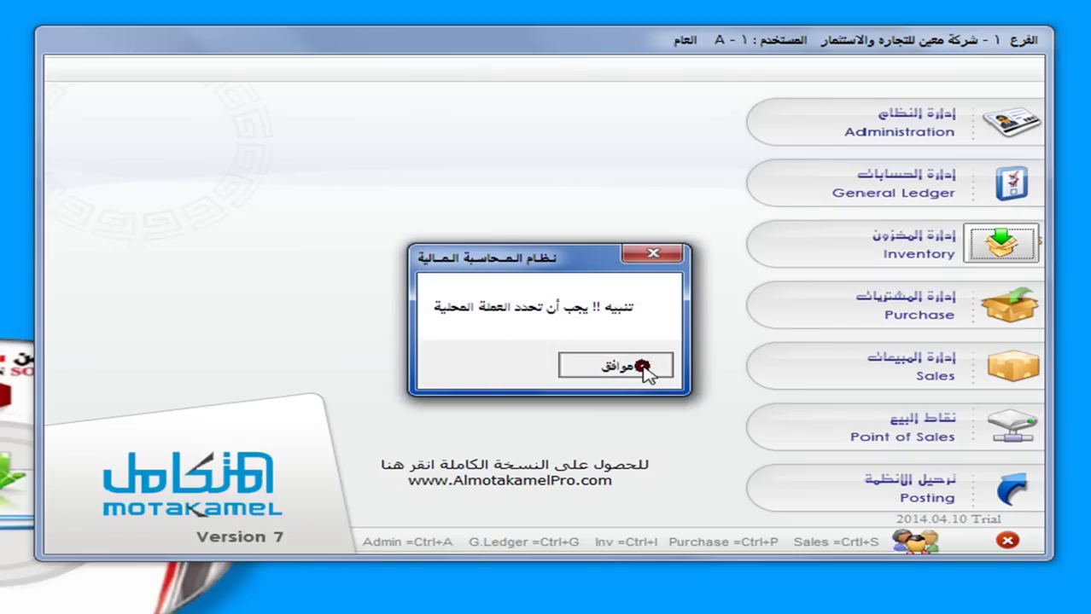
pyautogui.click(1014, 52)
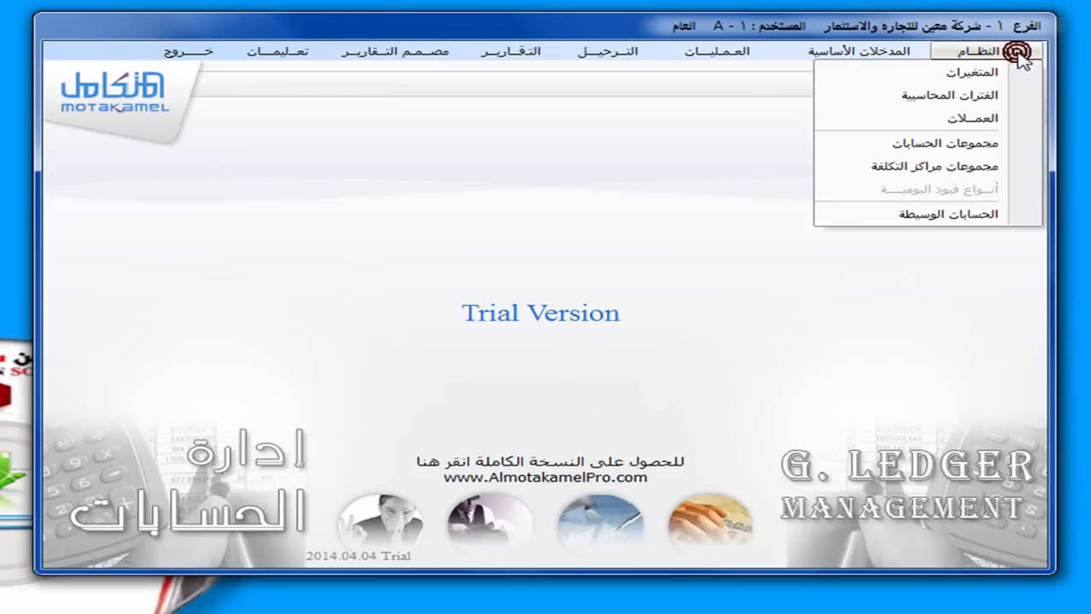
pyautogui.click(1017, 121)
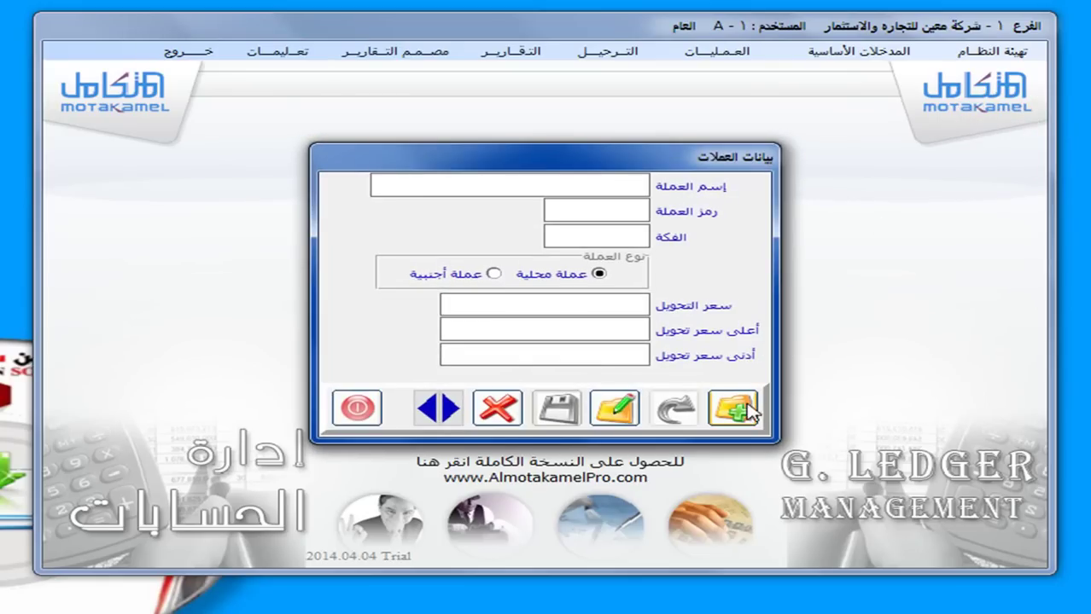
pyautogui.click(734, 409)
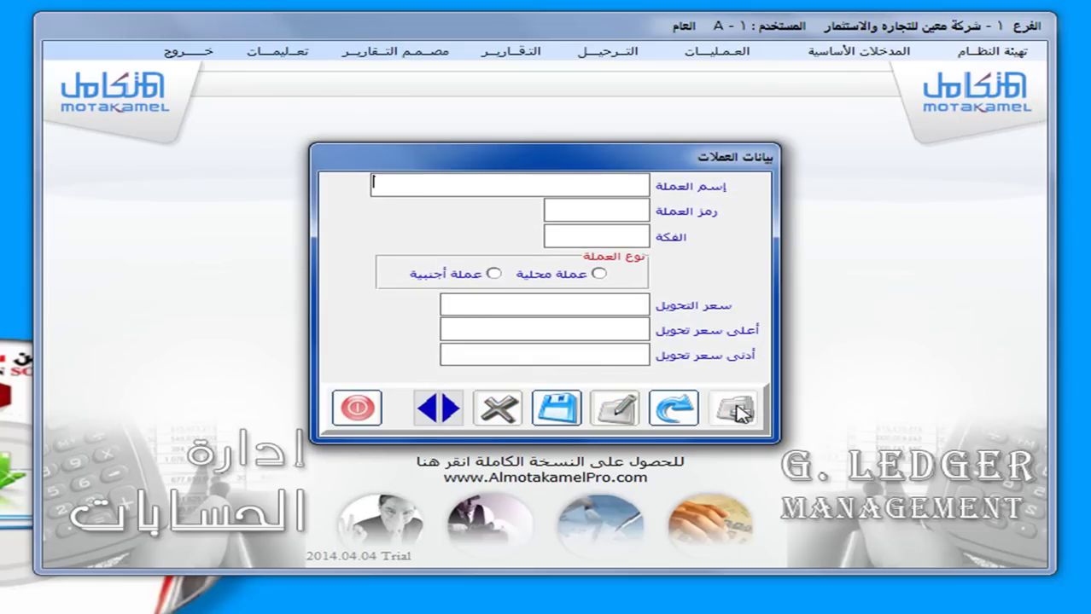
# - Save ريال يمني as the local currency with code YR and fraction unit فلس
pyautogui.click(600, 274)
pyautogui.click(546, 182)
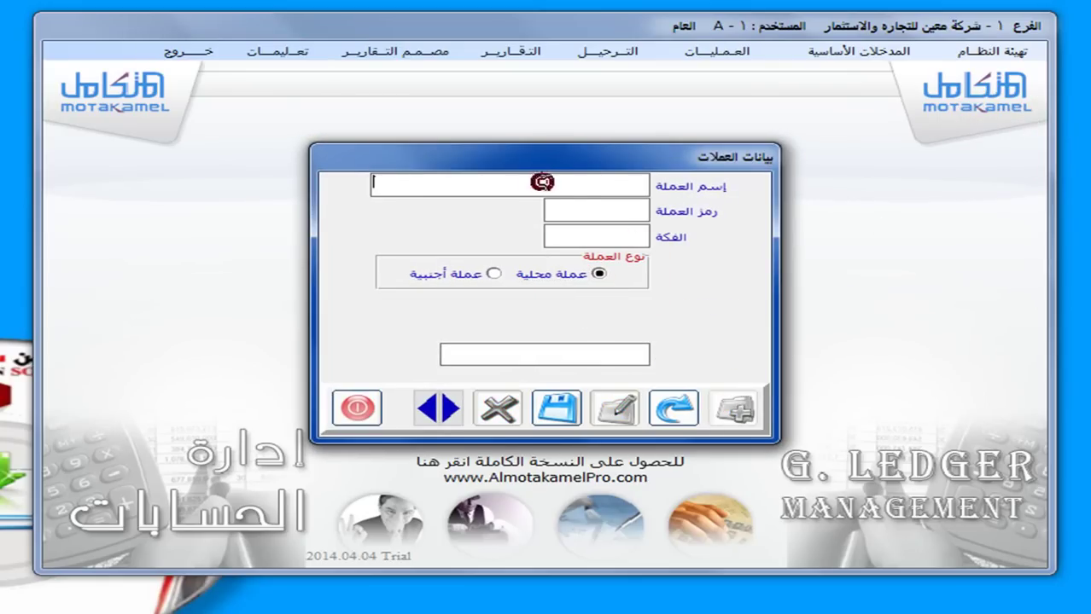
pyautogui.write('ريال يمنى')
pyautogui.press('Return')
pyautogui.write('ري')
pyautogui.press('BackSpace')
pyautogui.press('BackSpace')
pyautogui.write('YR')
pyautogui.click(607, 236)
pyautogui.write('فلس')
pyautogui.click(556, 402)
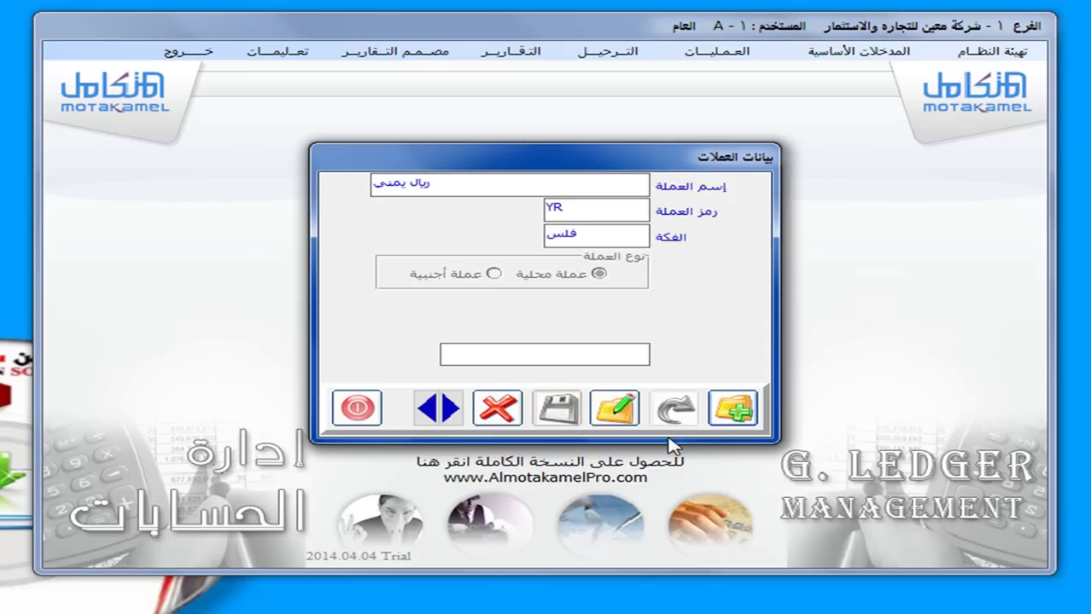
pyautogui.click(734, 409)
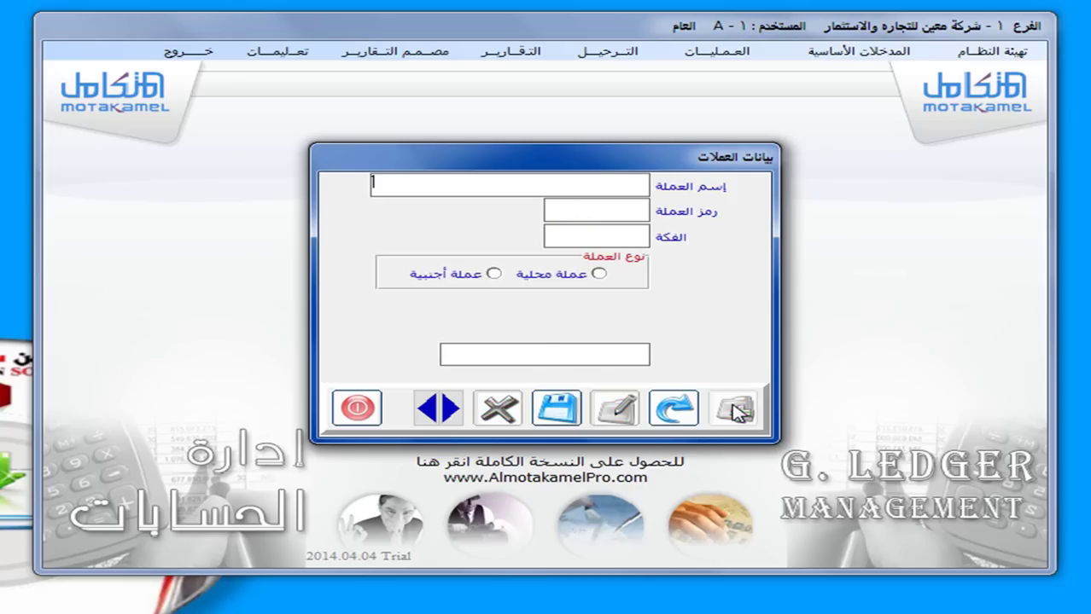
# - Enter دولار as a foreign currency with code $ and fraction unit سنت
pyautogui.click(466, 276)
pyautogui.click(476, 185)
pyautogui.write('دولار')
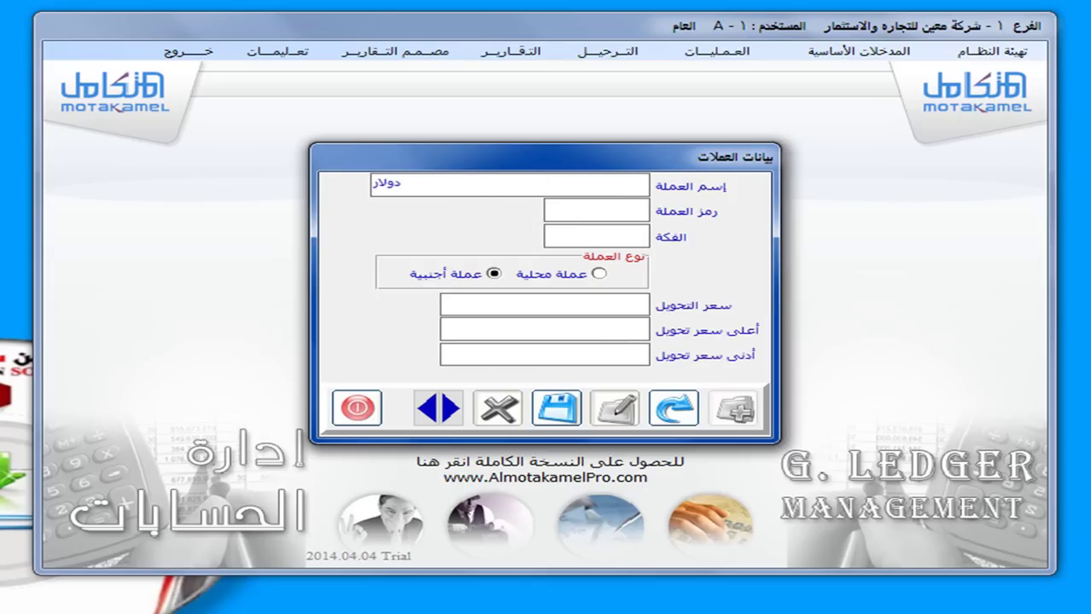
pyautogui.click(602, 215)
pyautogui.write('$')
pyautogui.click(611, 234)
pyautogui.write('سنت')
pyautogui.write('215')
pyautogui.press('BackSpace')
pyautogui.press('BackSpace')
pyautogui.press('BackSpace')
# - Give the dollar exchange rate 215, maximum 220, minimum 210, and save it
pyautogui.click(619, 309)
pyautogui.write('215')
pyautogui.click(631, 333)
pyautogui.write('220')
pyautogui.click(629, 351)
pyautogui.write('210')
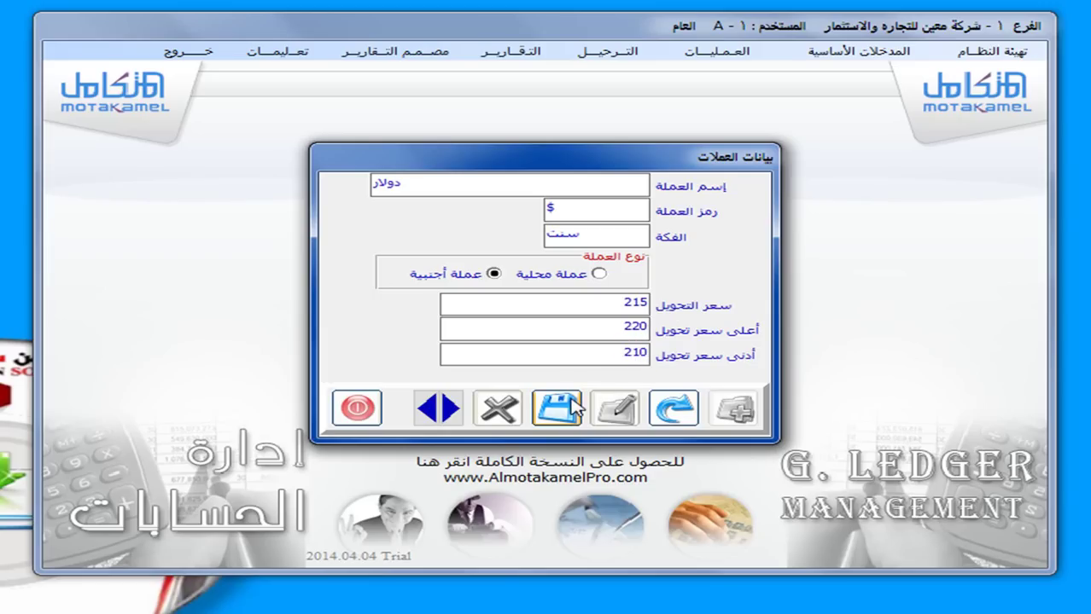
pyautogui.click(572, 408)
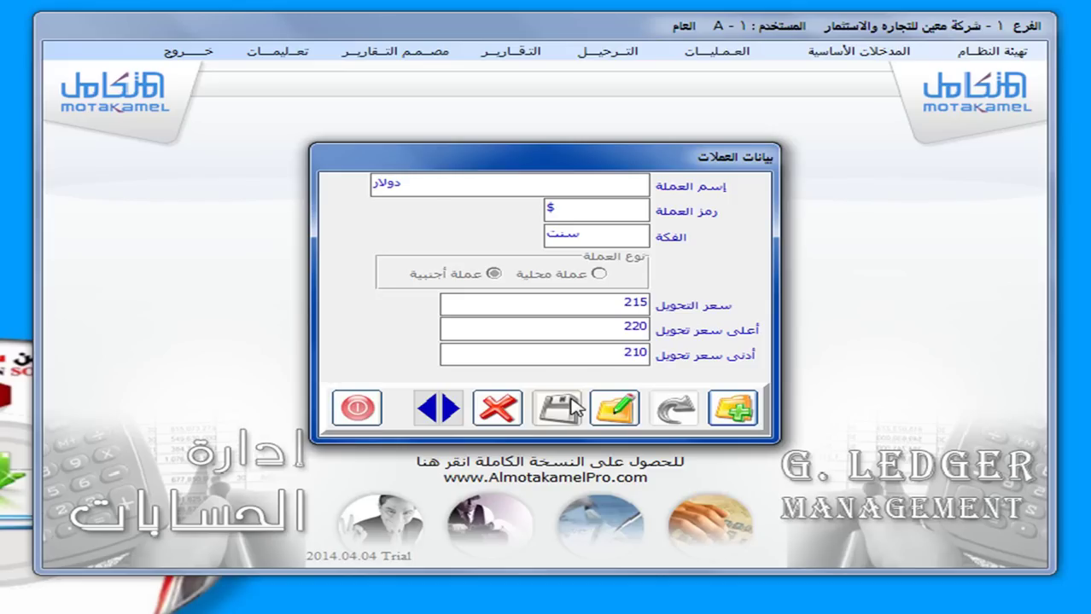
# - Enter a new foreign currency ريال سعودي with code RS and fraction unit هلله
pyautogui.click(732, 409)
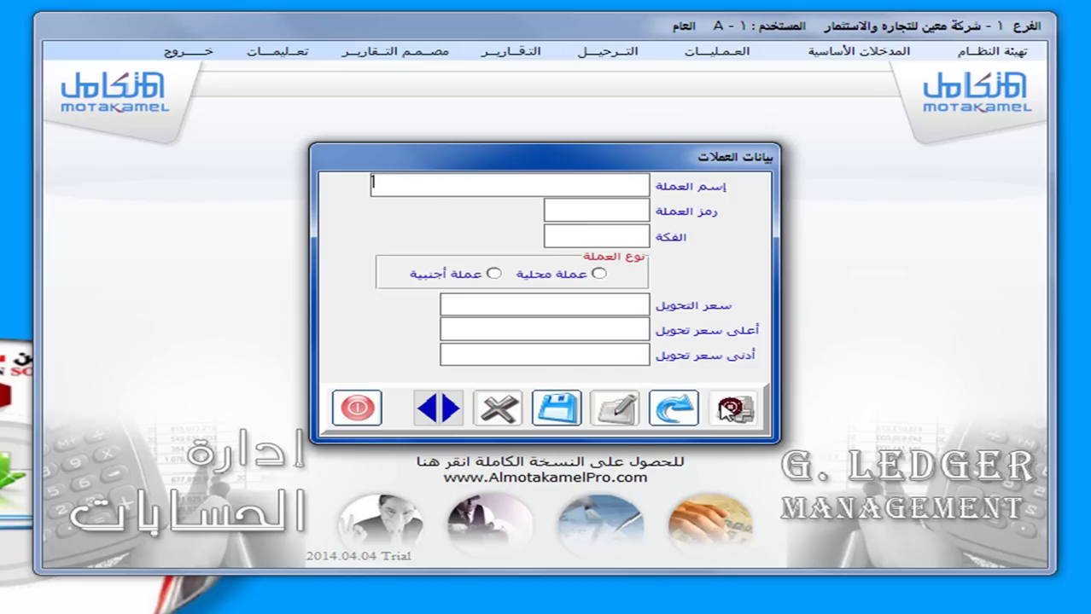
pyautogui.write('ريال سعودي')
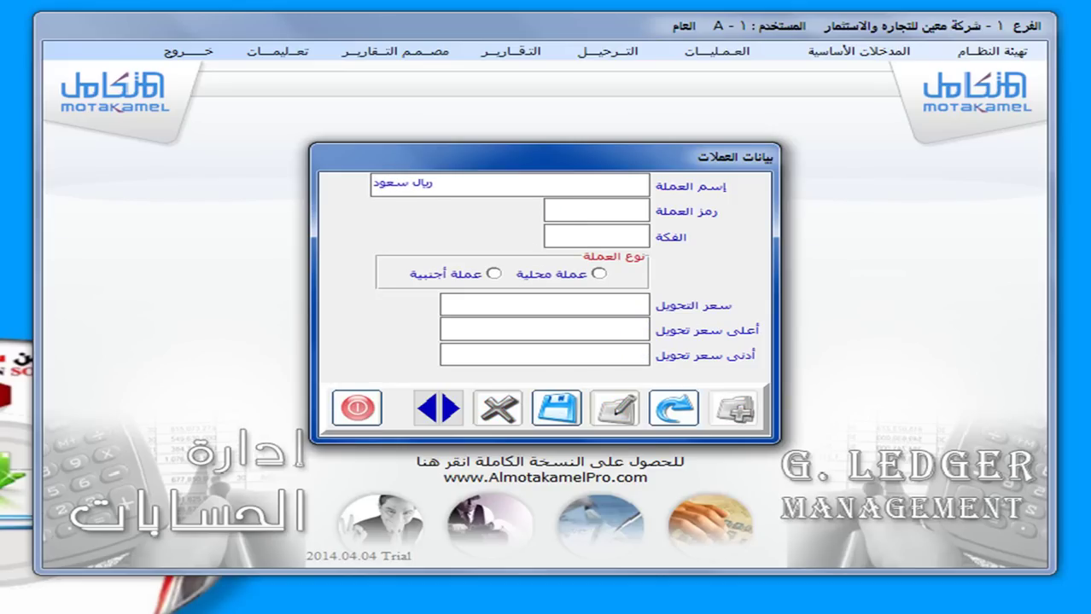
pyautogui.click(546, 211)
pyautogui.write('رس')
pyautogui.press('BackSpace')
pyautogui.press('BackSpace')
pyautogui.write('RS')
pyautogui.click(596, 237)
pyautogui.write('هلله')
pyautogui.click(443, 274)
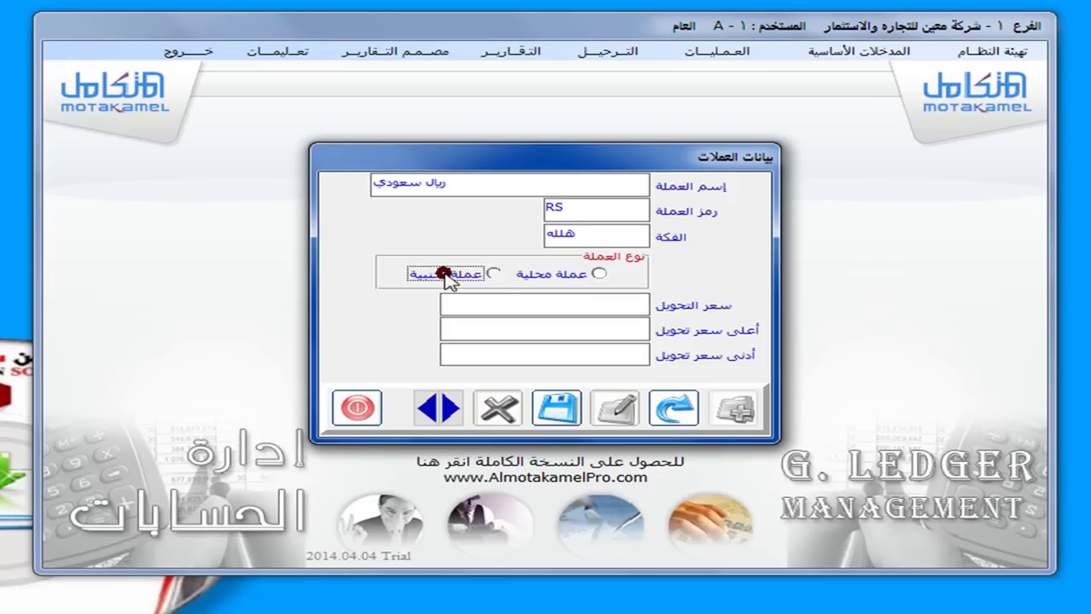
# - Set the Saudi riyal rate to 57, maximum 60, minimum 55, save, and close the form
pyautogui.click(515, 296)
pyautogui.write('57')
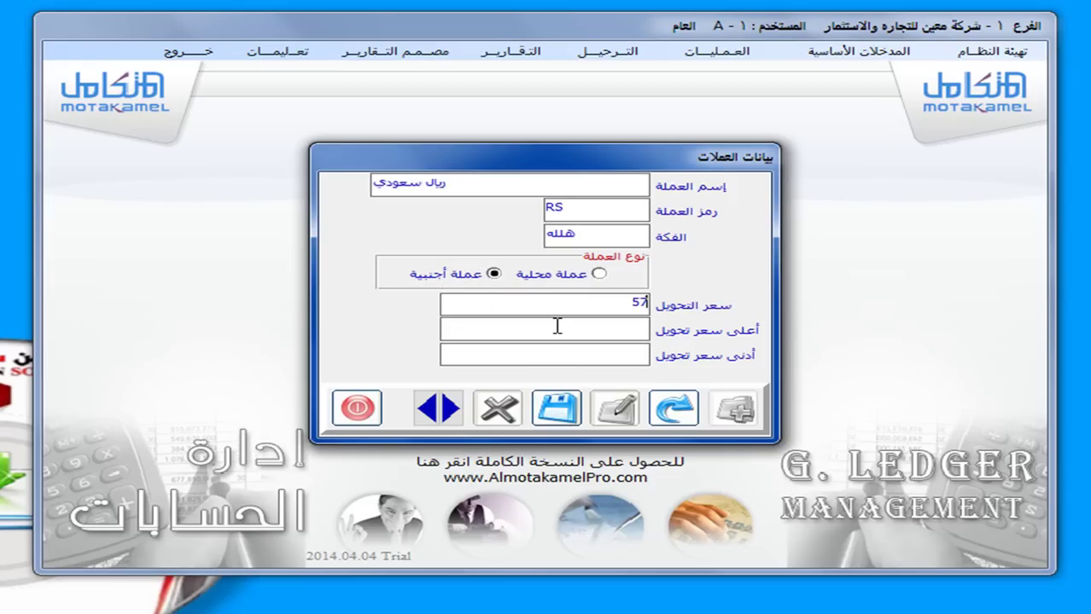
pyautogui.click(558, 337)
pyautogui.write('60')
pyautogui.click(557, 357)
pyautogui.write('55')
pyautogui.click(556, 408)
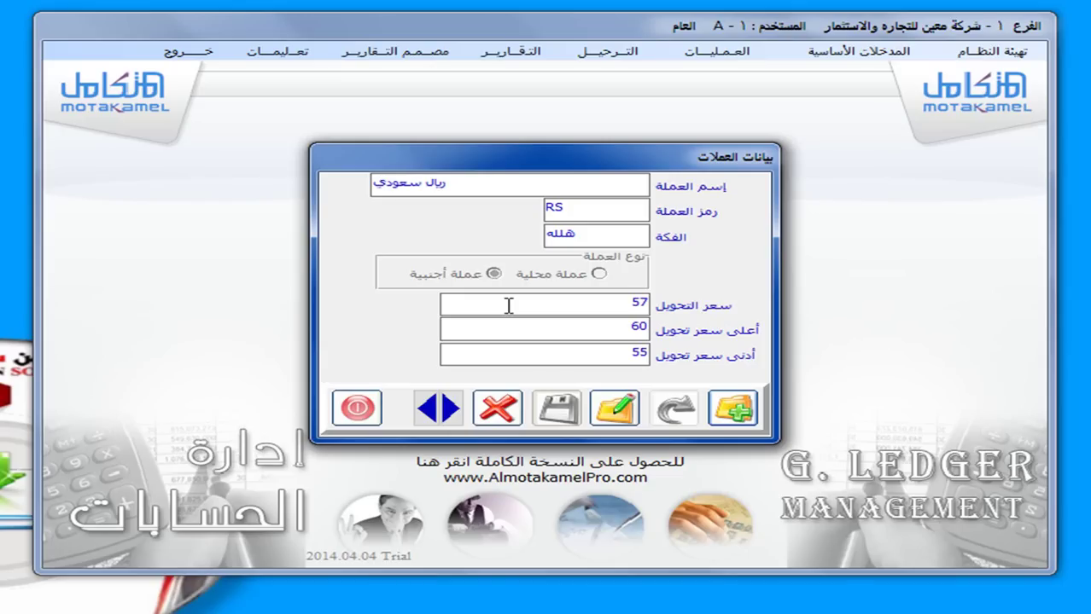
pyautogui.click(357, 407)
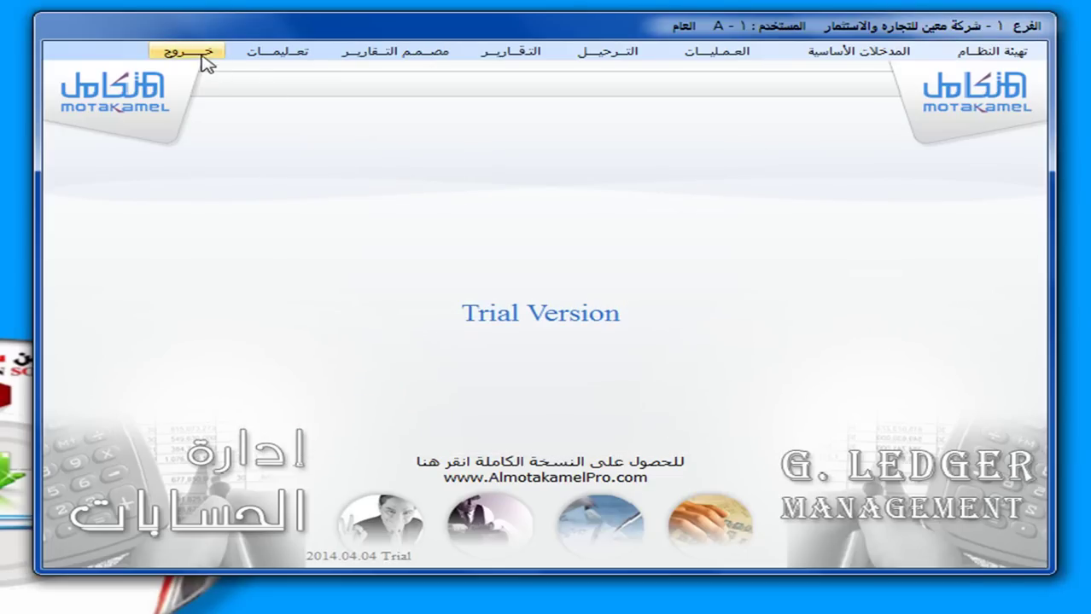
pyautogui.click(201, 60)
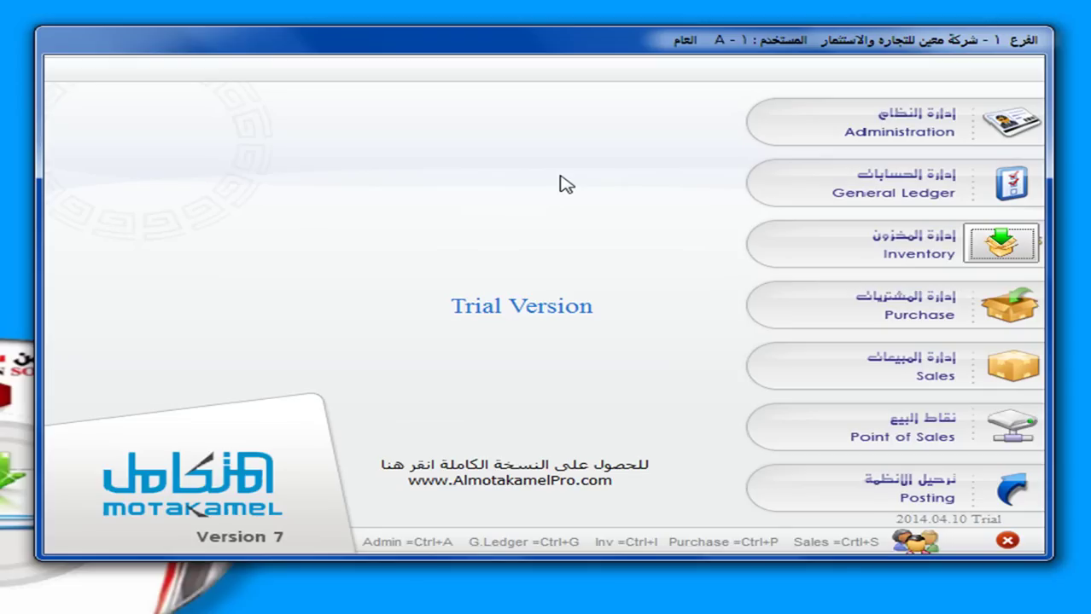
pyautogui.click(994, 185)
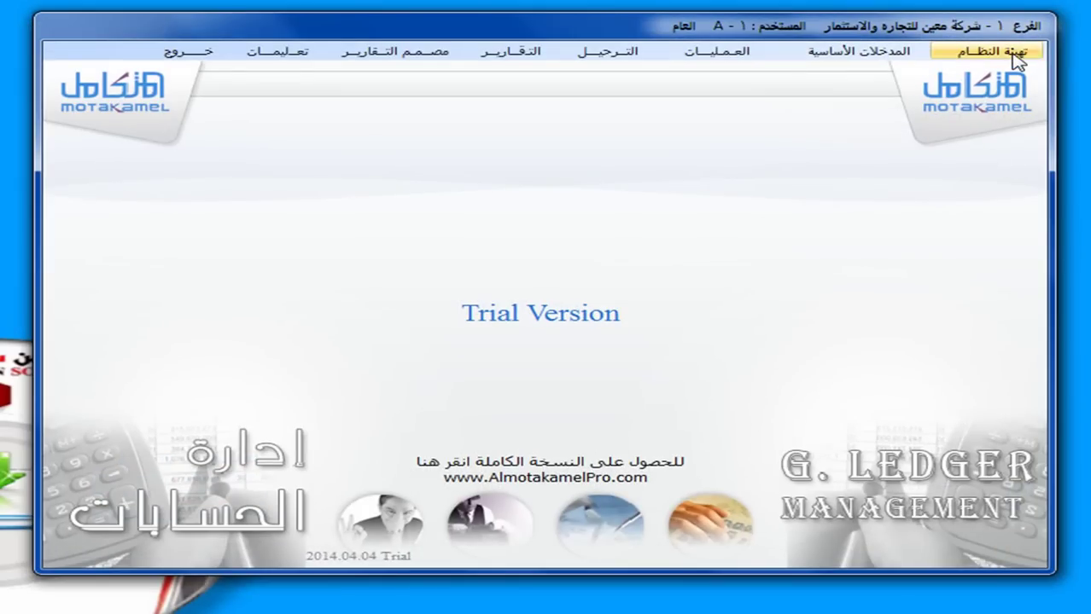
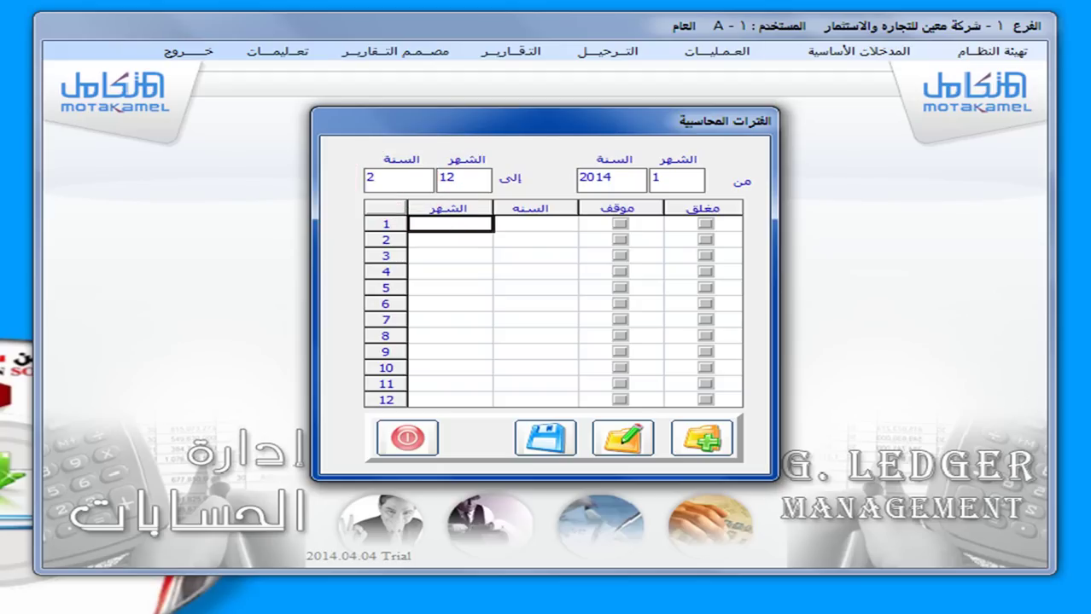
# - Save the twelve 2014 monthly periods, close the periods window and exit the General Ledger
pyautogui.click(544, 438)
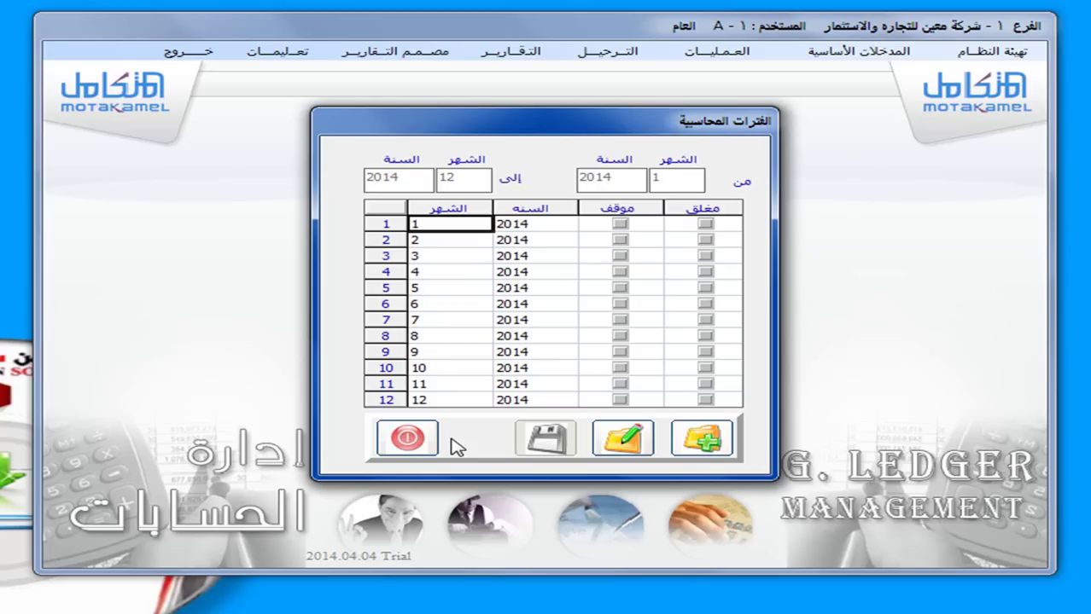
pyautogui.click(405, 438)
pyautogui.click(201, 54)
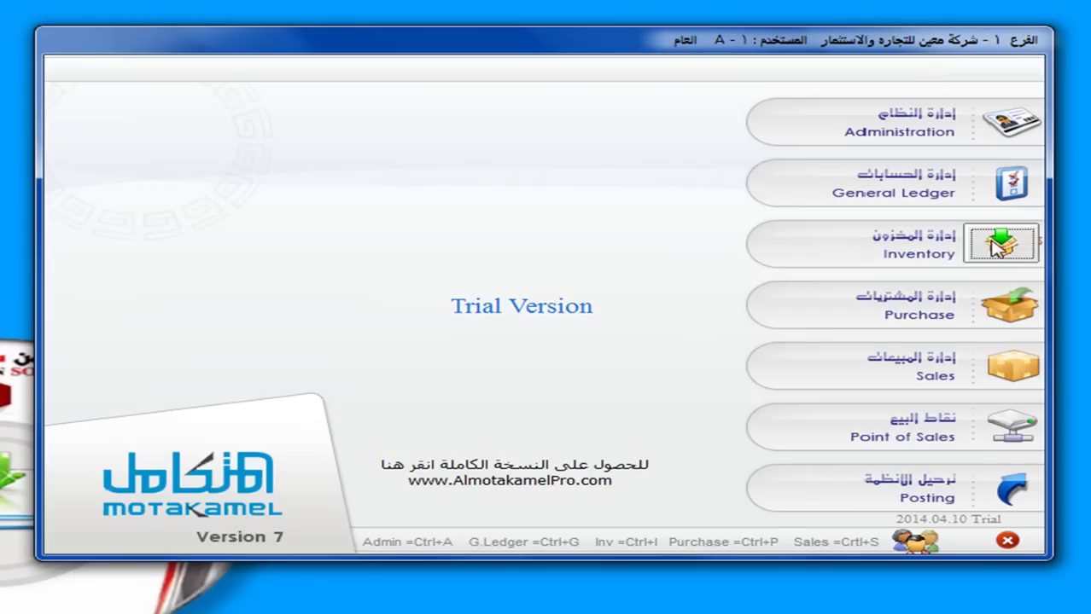
# - In Inventory's عملة المخزون settings, add and save YR as the inventory currency, then leave Inventory
pyautogui.click(1024, 244)
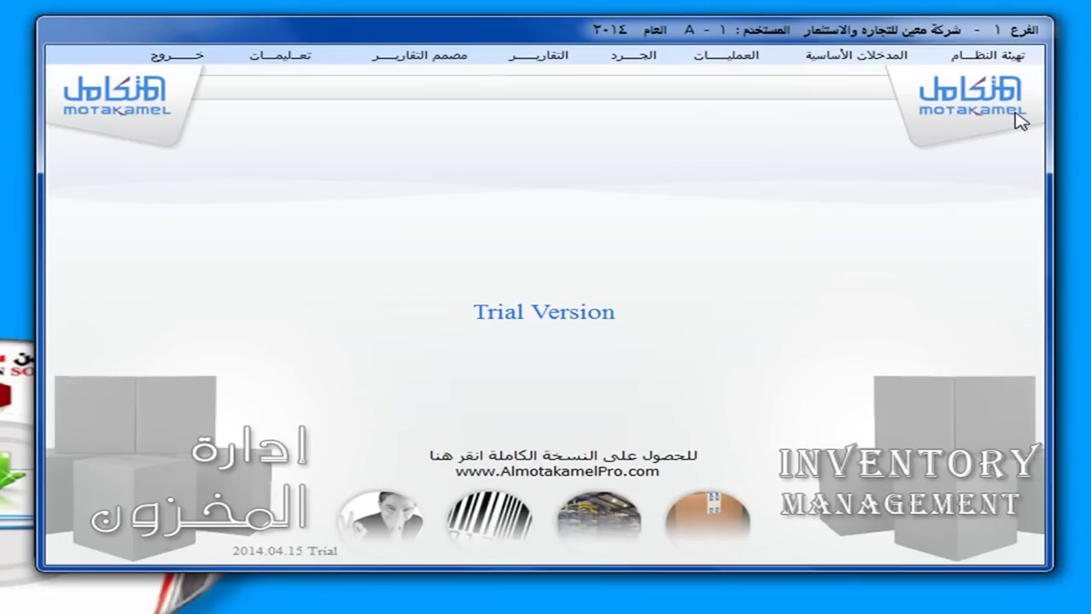
pyautogui.click(1015, 57)
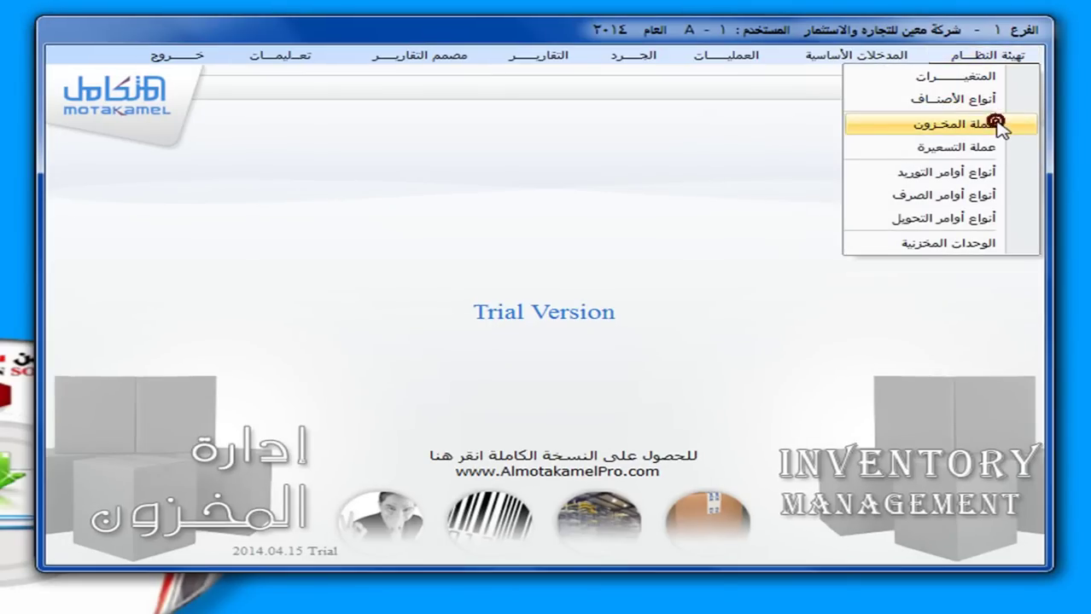
pyautogui.click(990, 124)
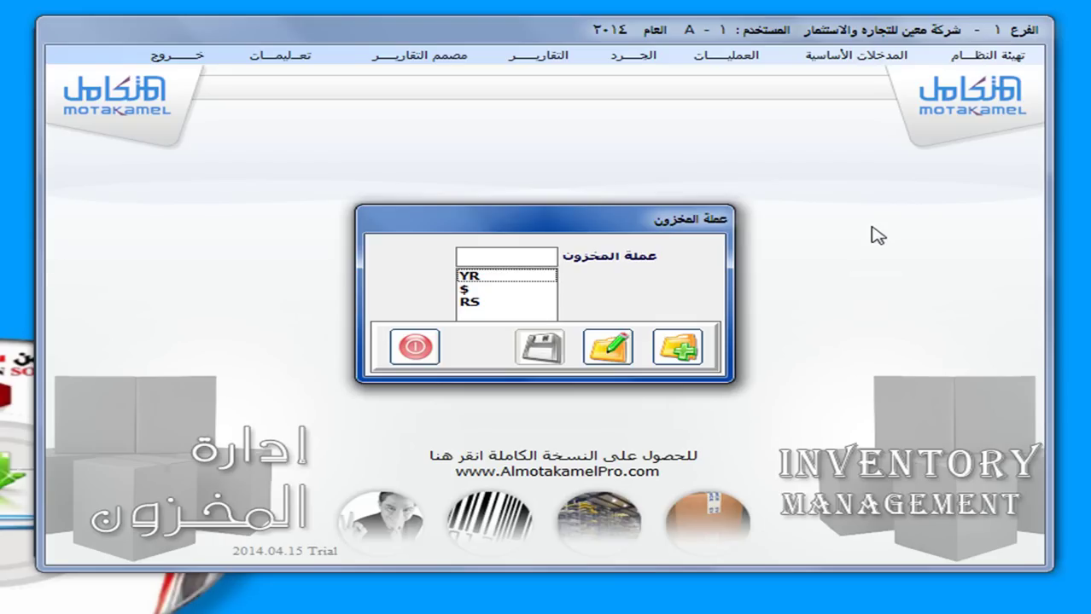
pyautogui.click(677, 347)
pyautogui.click(495, 275)
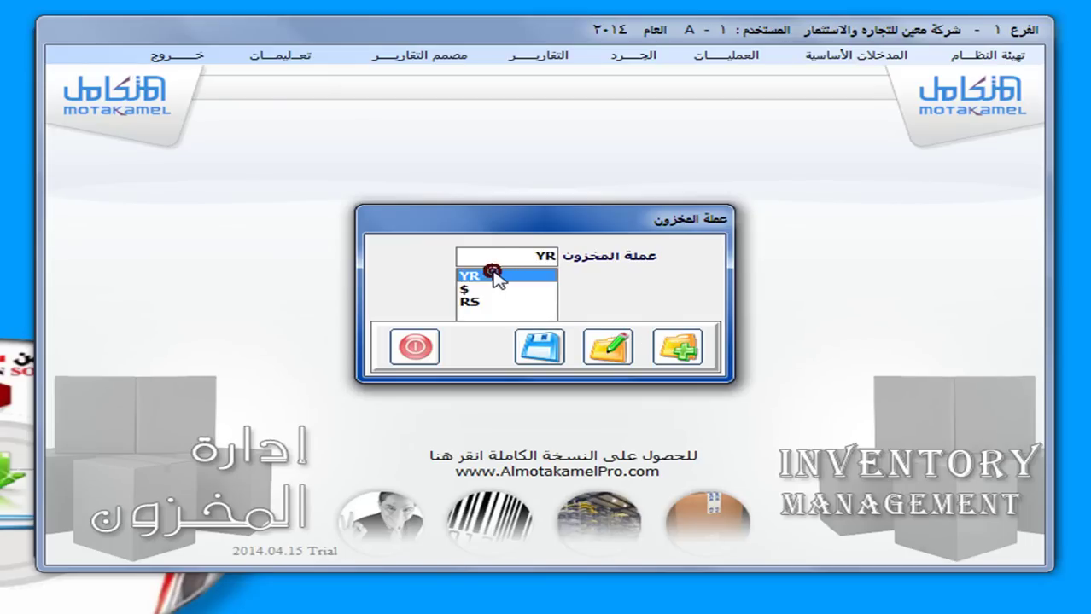
pyautogui.click(534, 348)
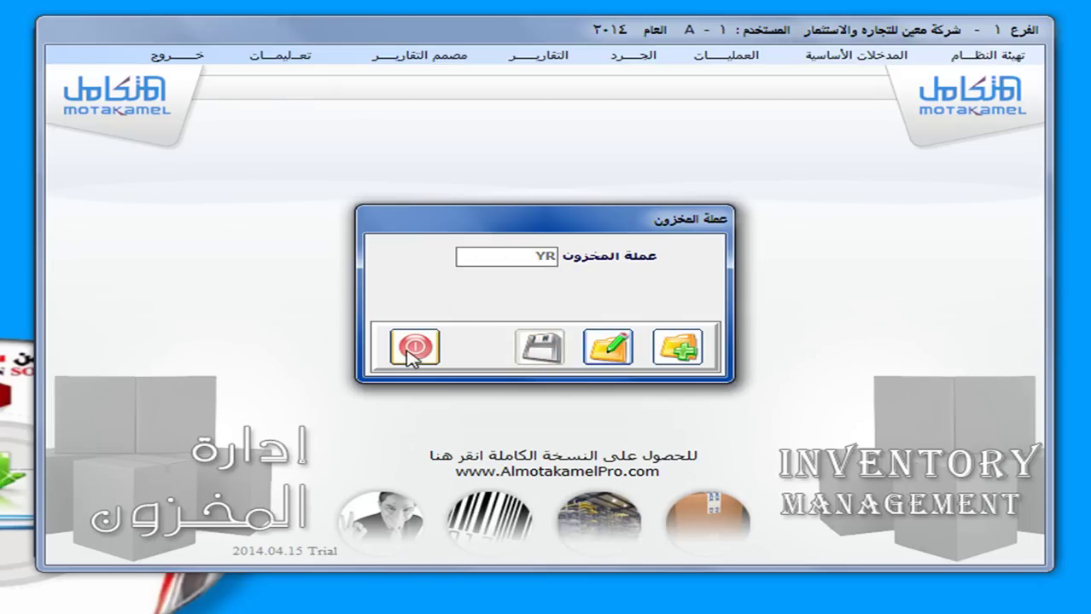
pyautogui.click(410, 350)
pyautogui.click(186, 56)
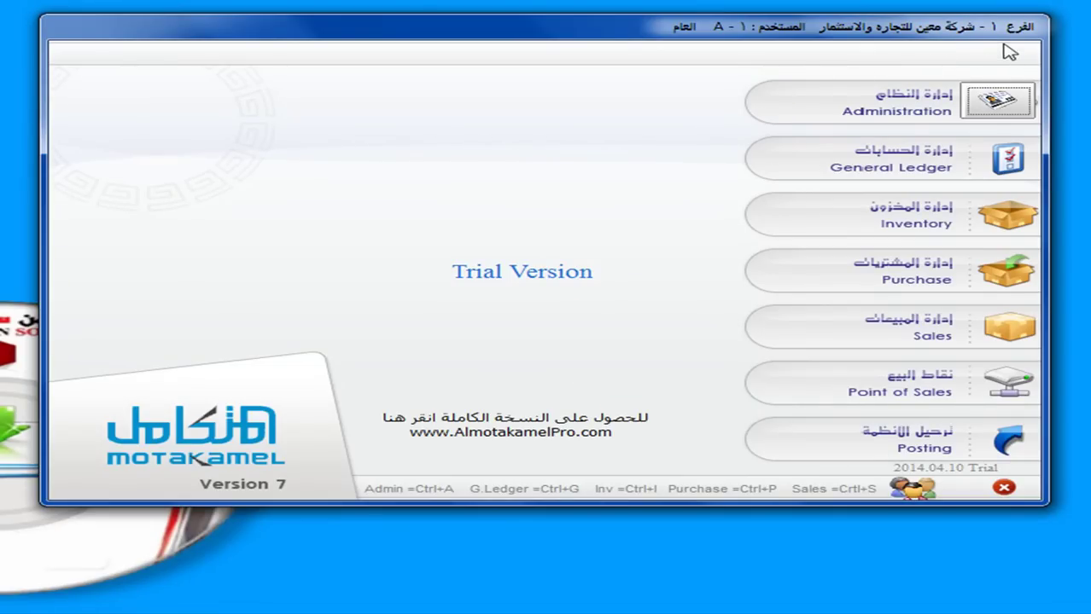
# - Close Motakamel and relaunch it from the Almotakamel shortcut
pyautogui.click(998, 490)
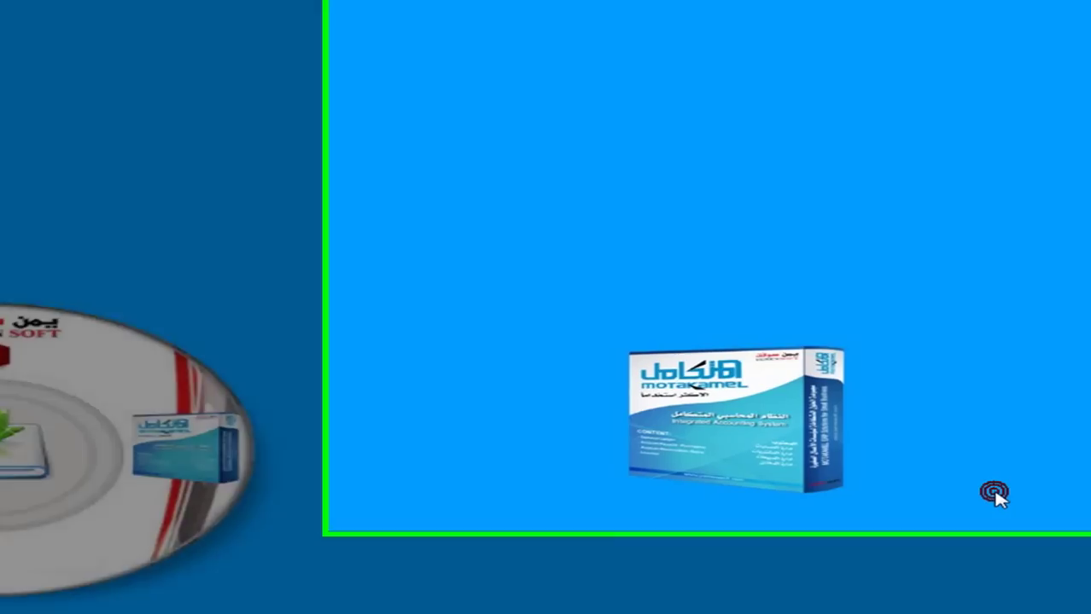
pyautogui.click(925, 340)
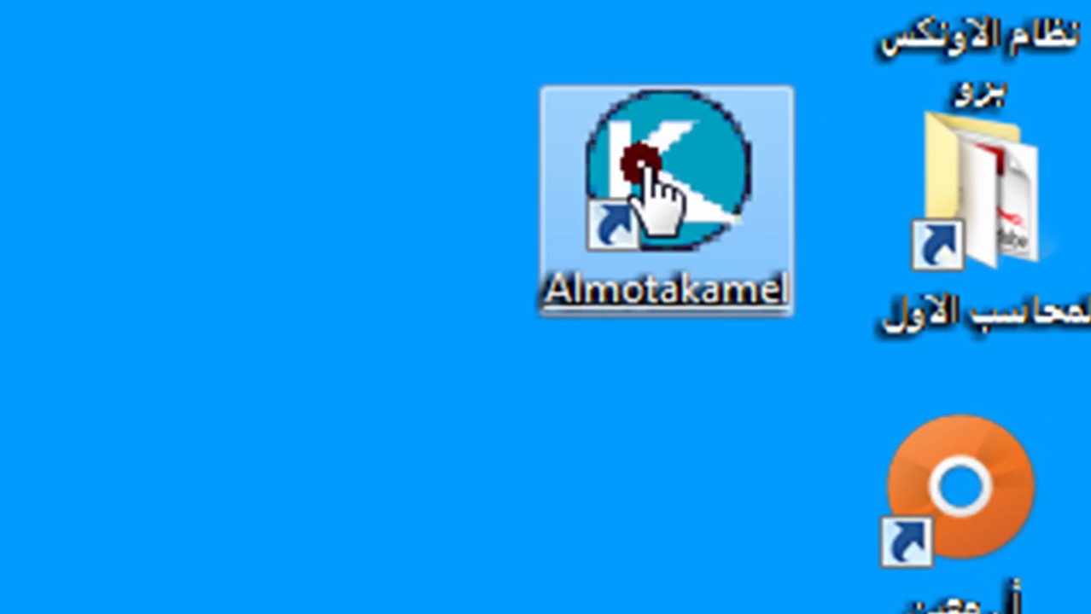
pyautogui.doubleClick(640, 162)
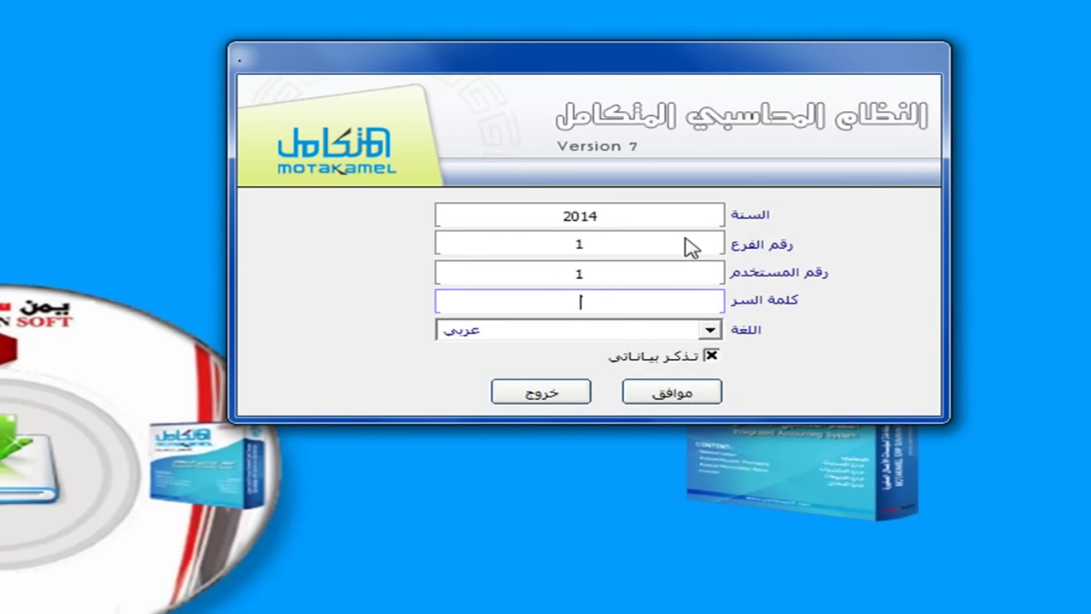
# - Sign in to branch 1 for year 2014 with user 1 and its password, declining the backup
pyautogui.doubleClick(612, 216)
pyautogui.write('2014')
pyautogui.click(597, 246)
pyautogui.click(613, 277)
pyautogui.click(636, 305)
pyautogui.write('1')
pyautogui.click(685, 391)
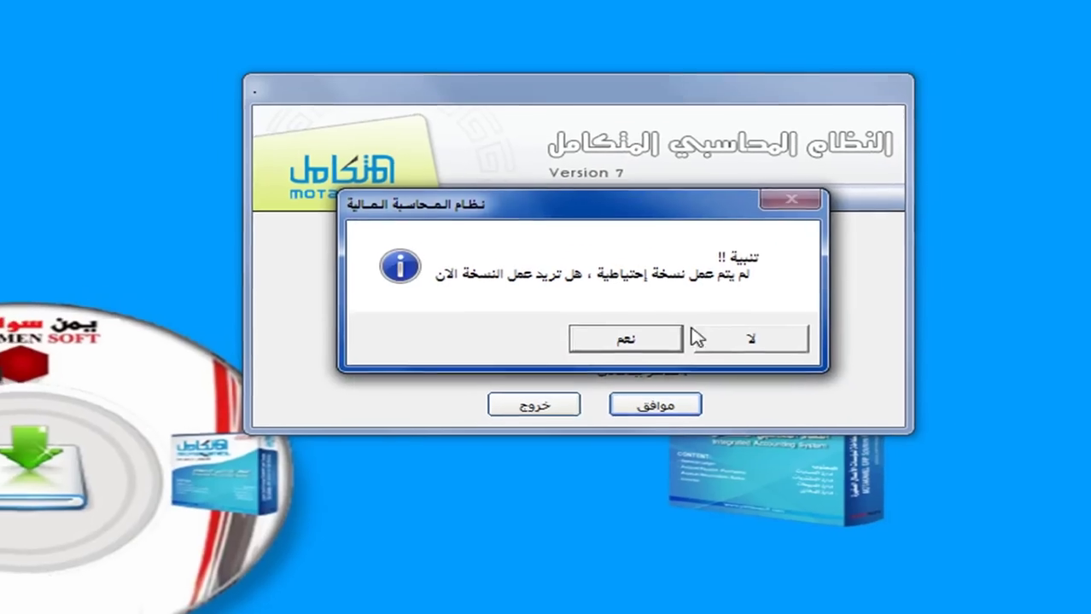
pyautogui.click(698, 339)
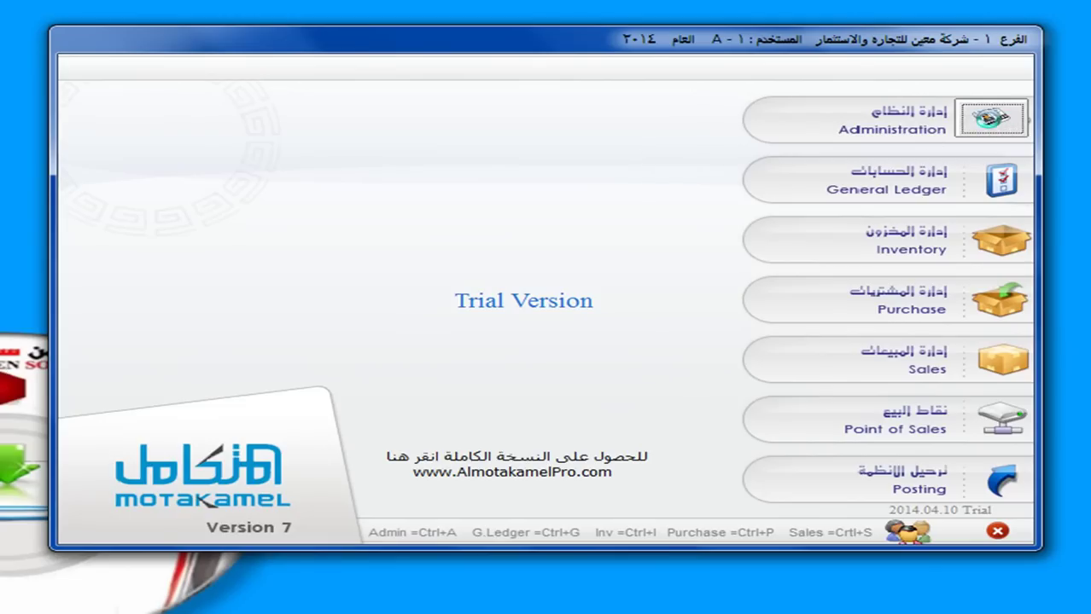
# - Open the current branch's data (بيانات الفرع الحالي) in Administration and make it editable
pyautogui.click(991, 121)
pyautogui.click(792, 54)
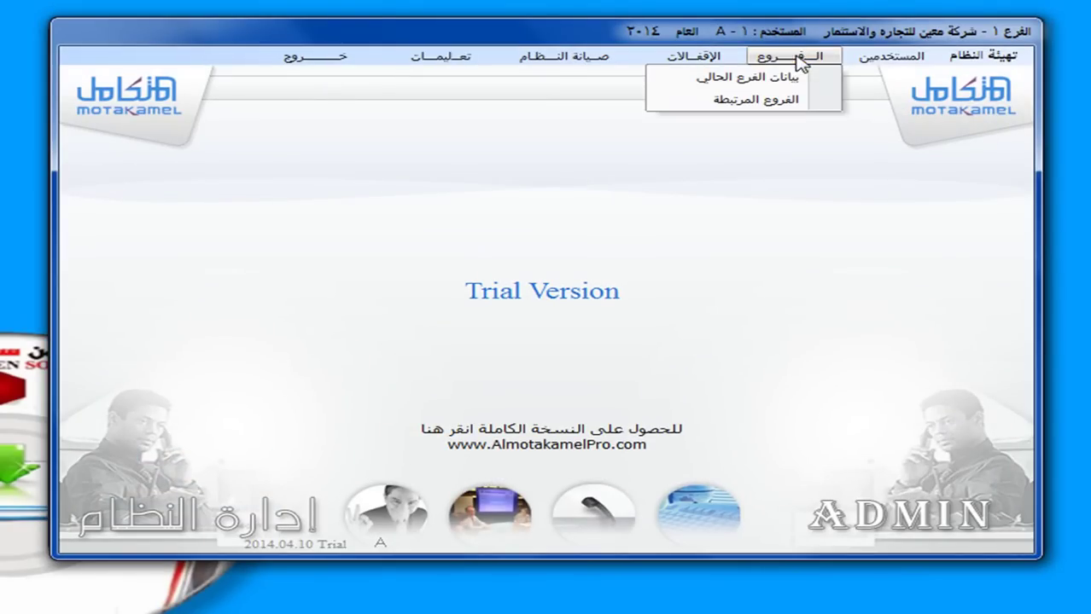
pyautogui.click(797, 77)
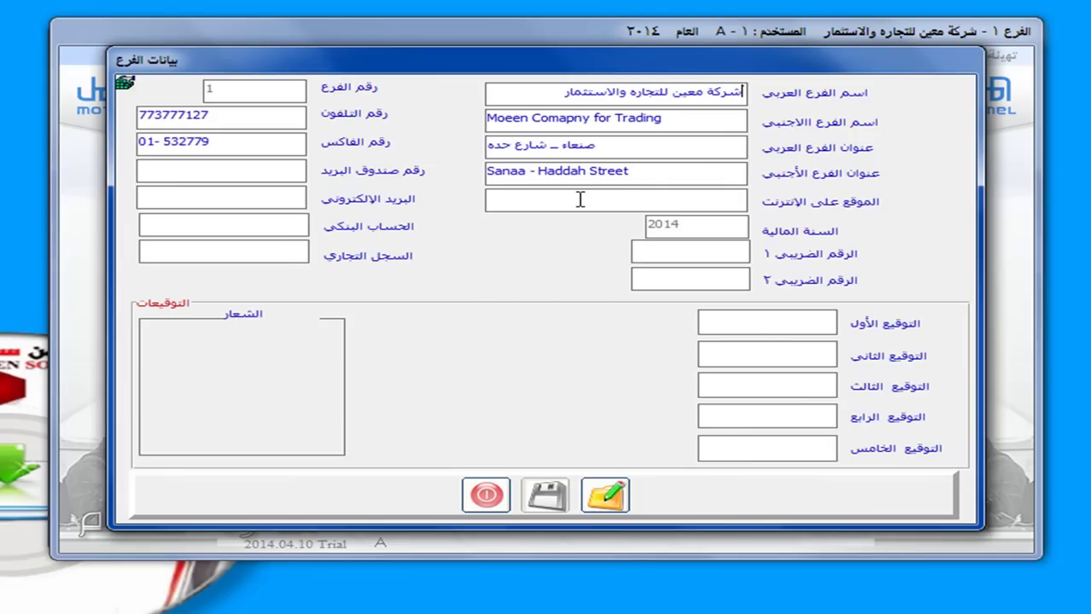
pyautogui.click(604, 495)
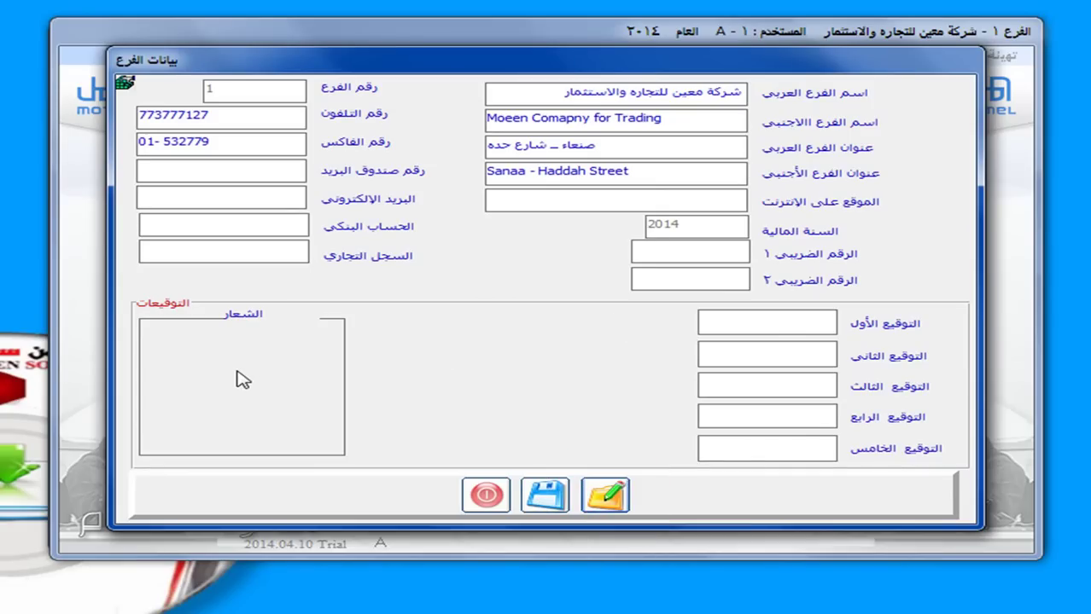
# - Set the branch logo to d:\55.bmp, save the branch data and close the window
pyautogui.click(243, 380)
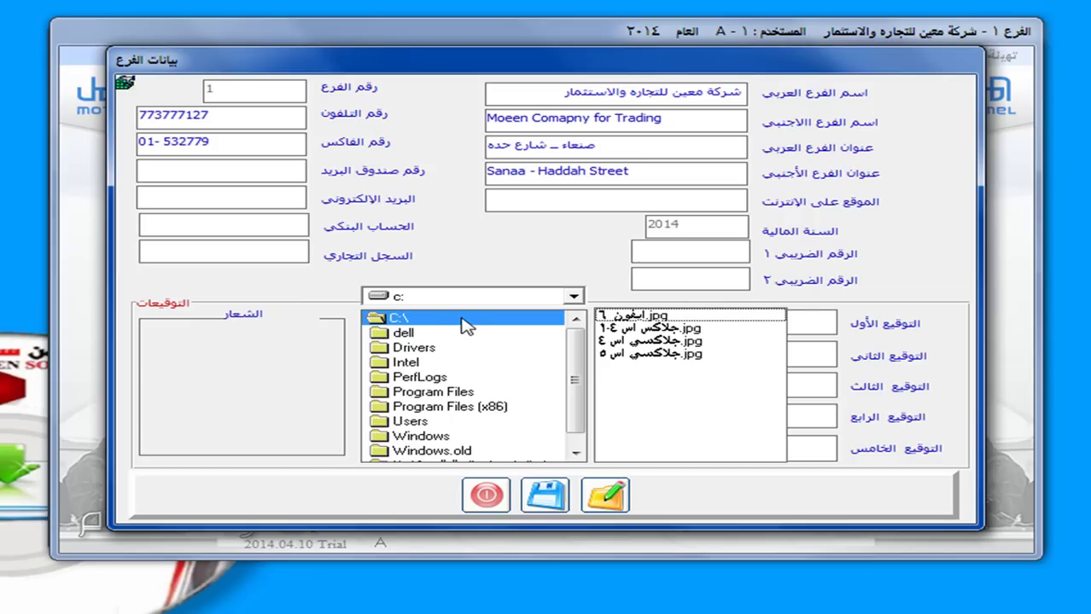
pyautogui.click(574, 296)
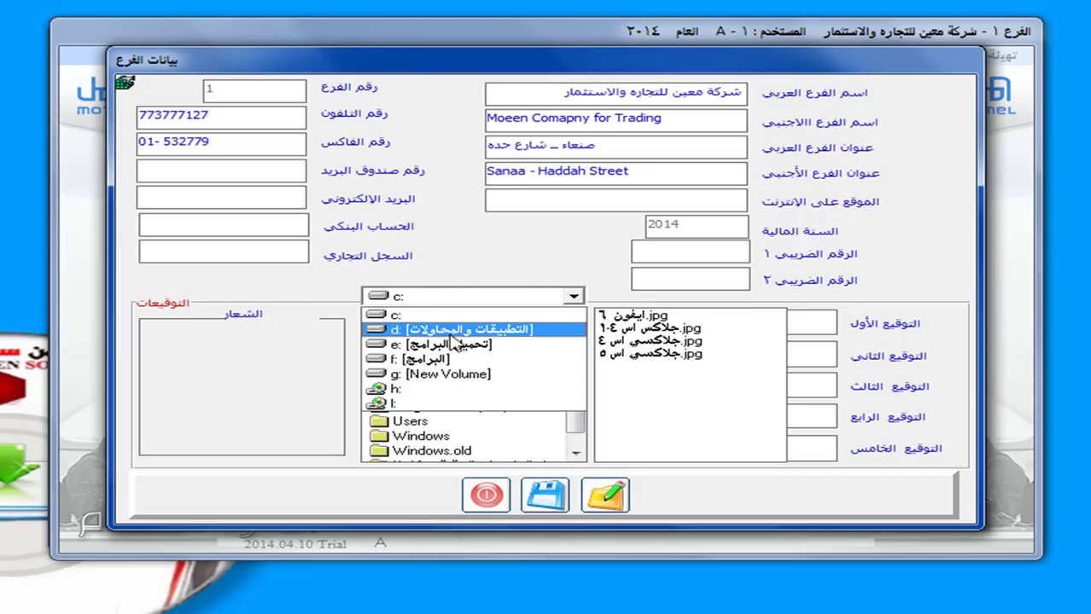
pyautogui.click(450, 331)
pyautogui.doubleClick(431, 319)
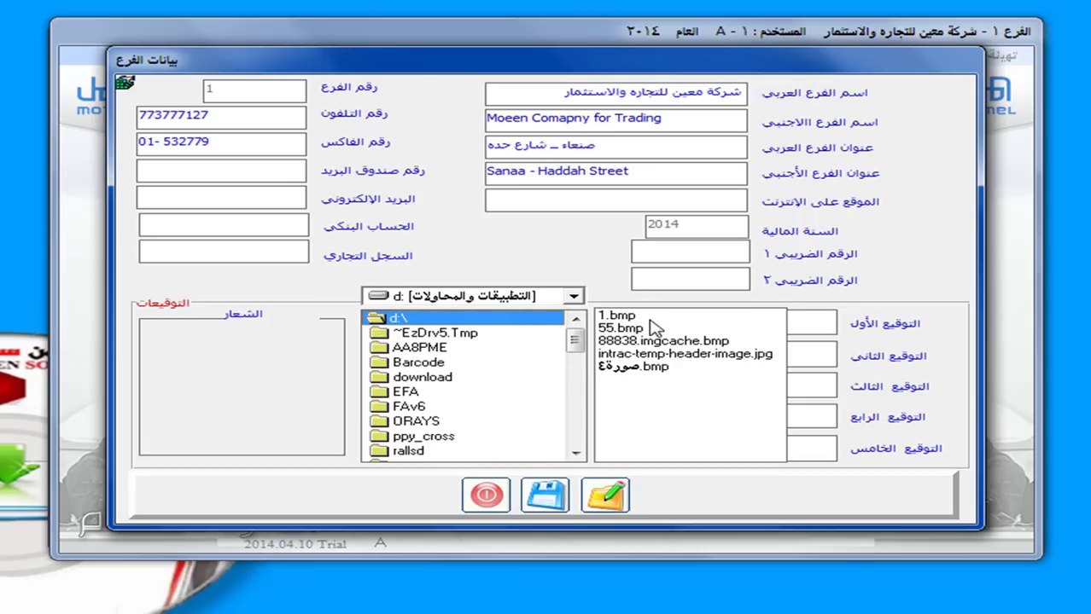
pyautogui.click(621, 315)
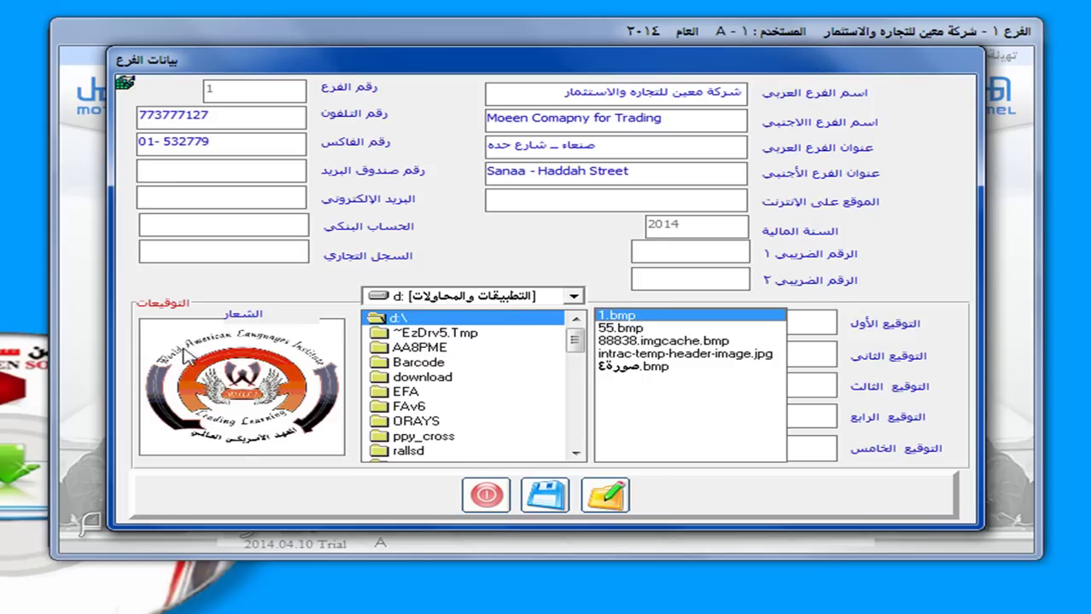
pyautogui.click(623, 327)
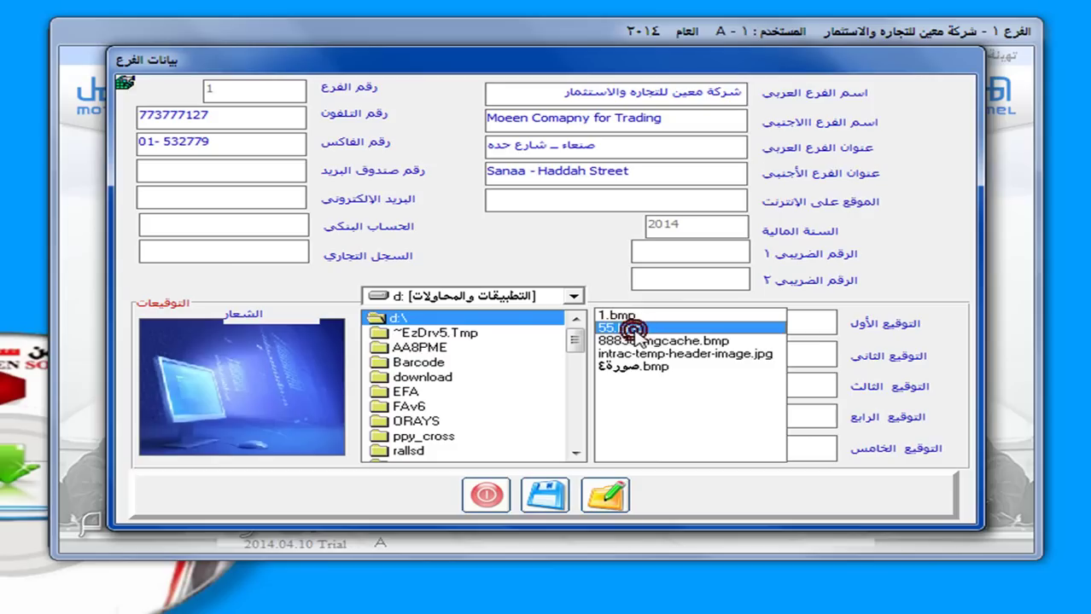
pyautogui.click(636, 341)
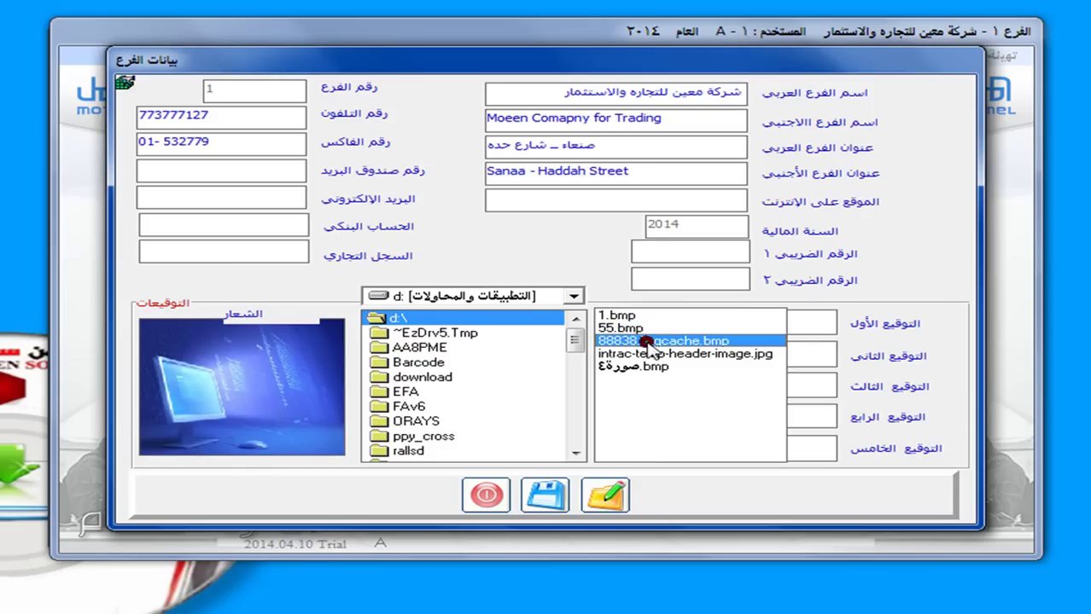
pyautogui.click(635, 327)
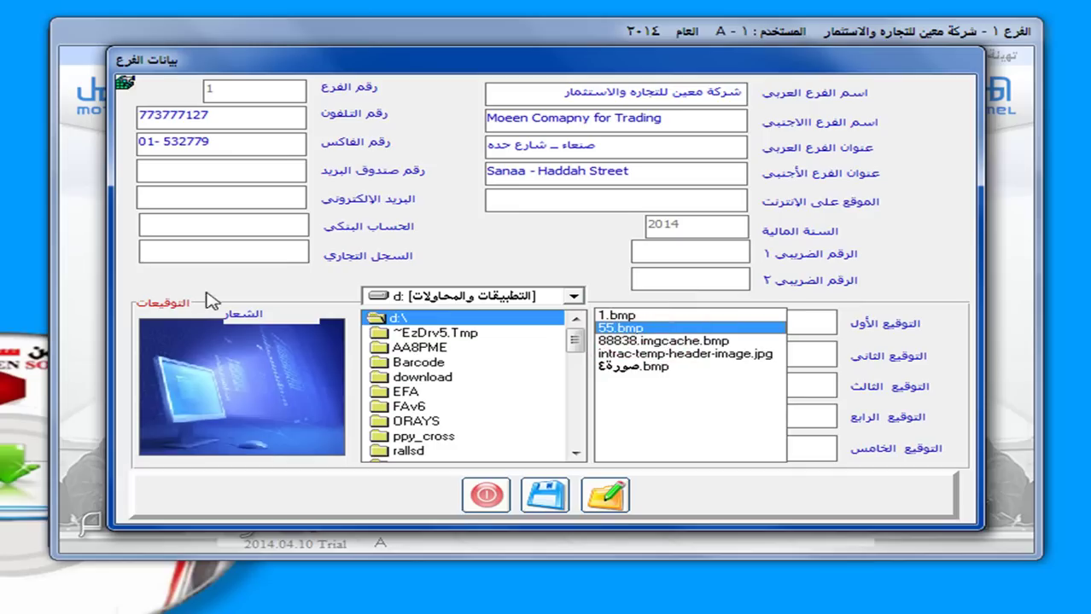
pyautogui.click(536, 497)
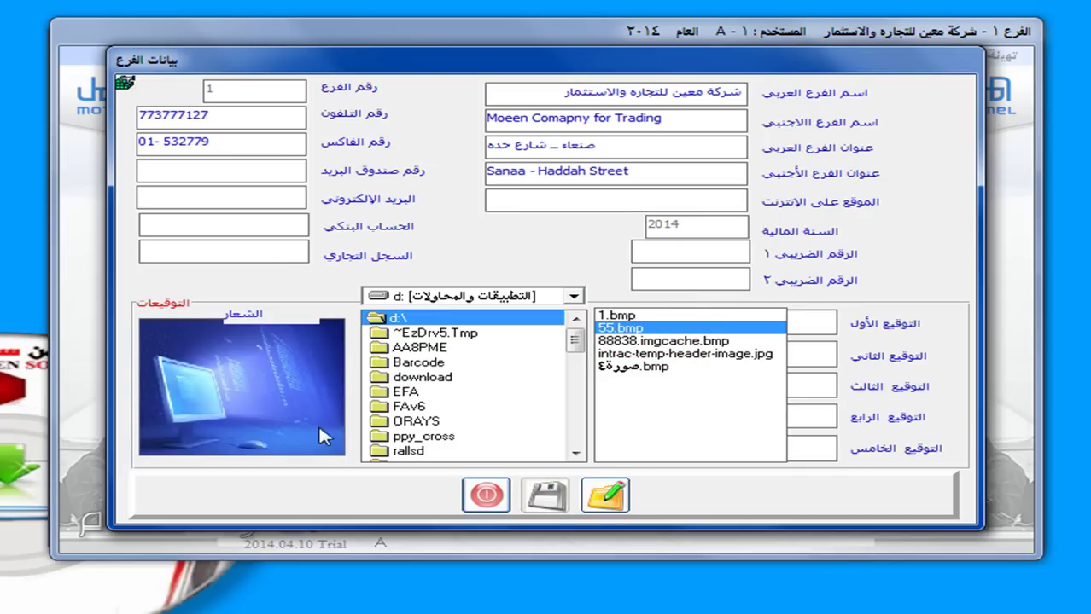
pyautogui.click(500, 378)
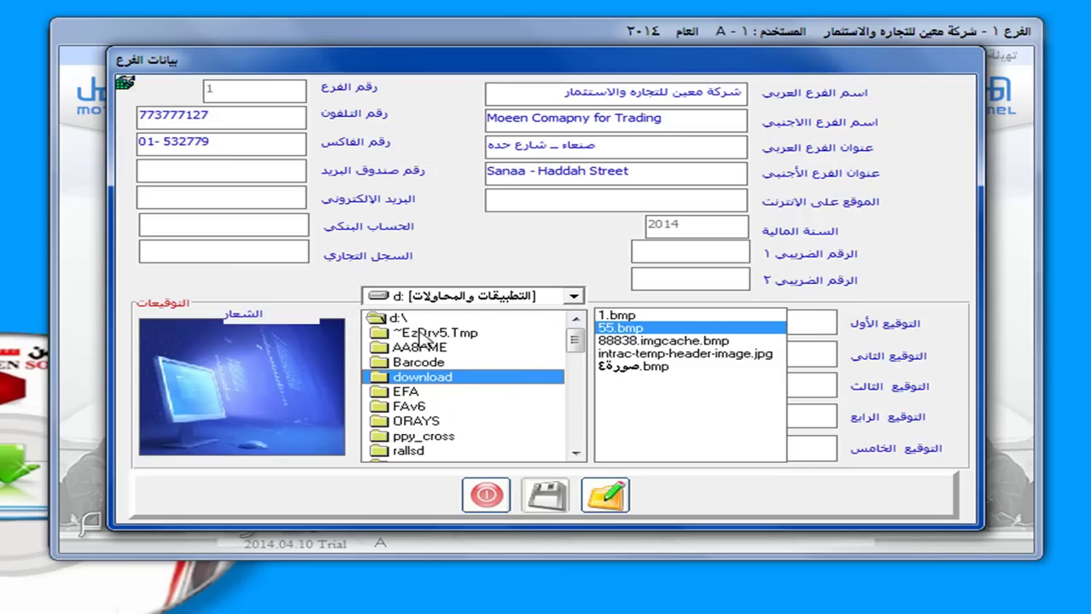
pyautogui.click(485, 495)
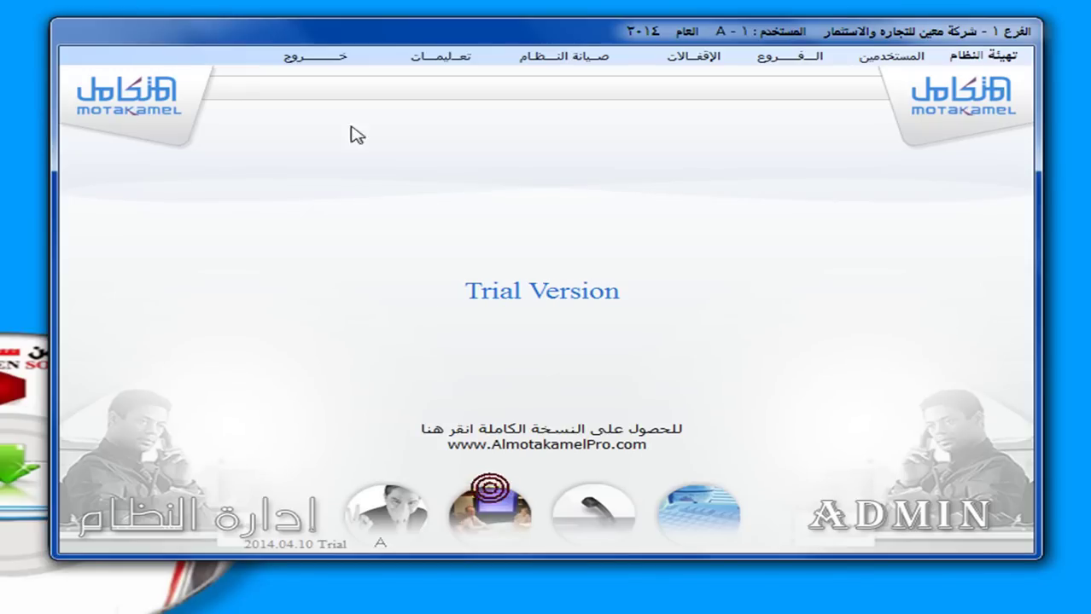
# - Leave Administration and open the General Ledger's chart of accounts (الدليل المحاسبي)
pyautogui.click(327, 56)
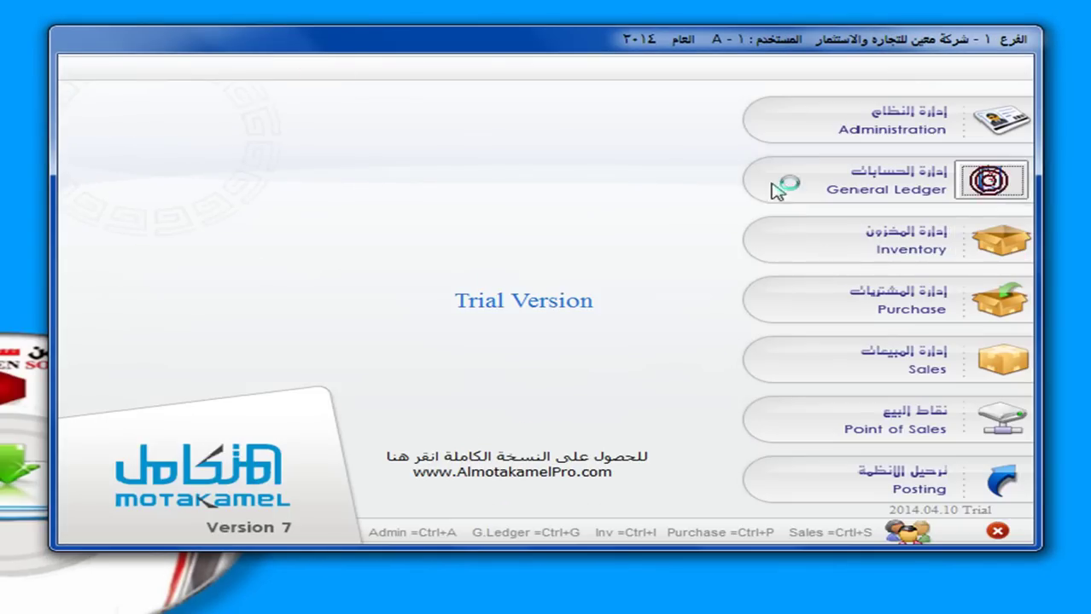
pyautogui.hotkey('ctrl', 'g')
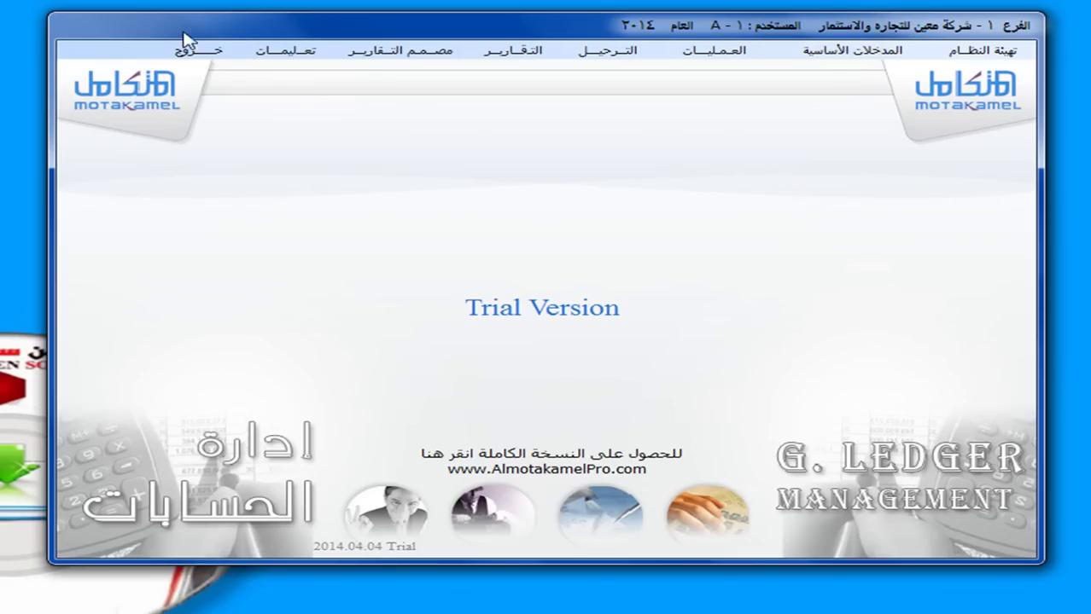
pyautogui.click(202, 53)
pyautogui.click(964, 181)
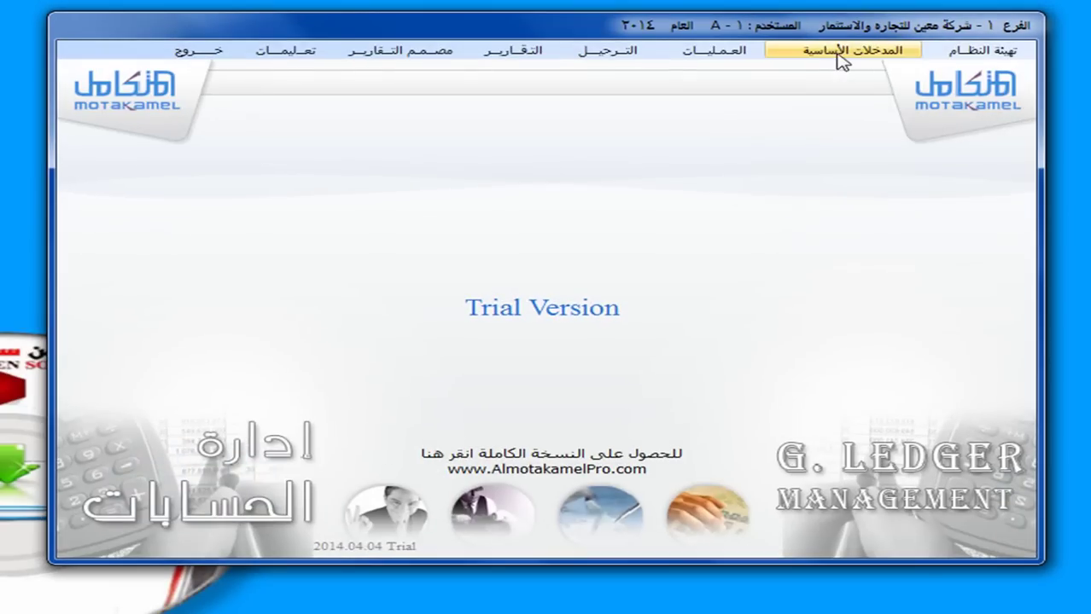
pyautogui.click(839, 53)
pyautogui.click(841, 73)
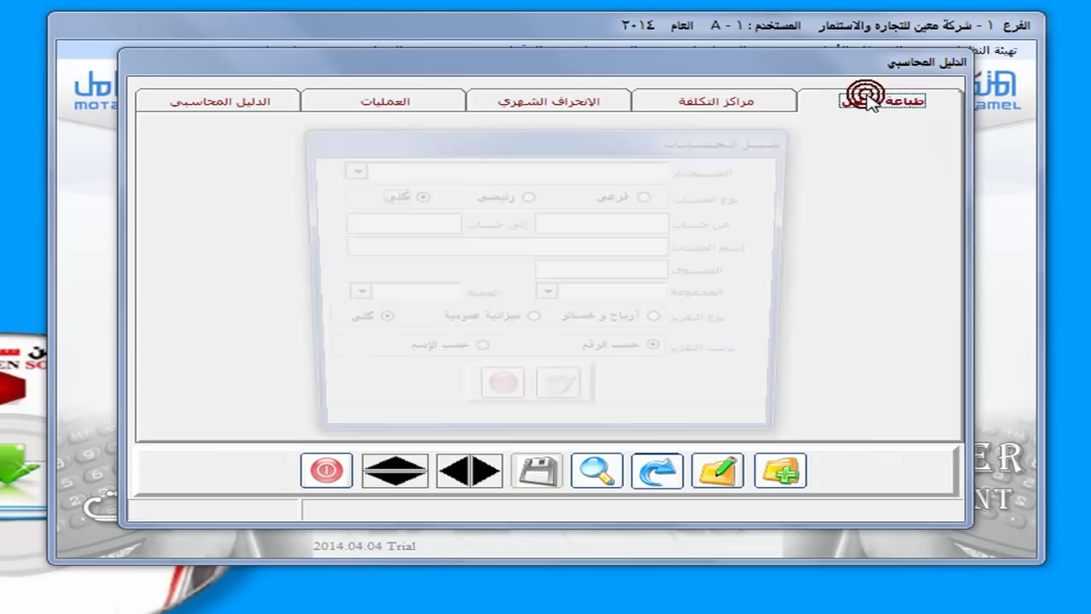
# - Preview the printed chart of accounts, then close it and leave the General Ledger
pyautogui.click(559, 397)
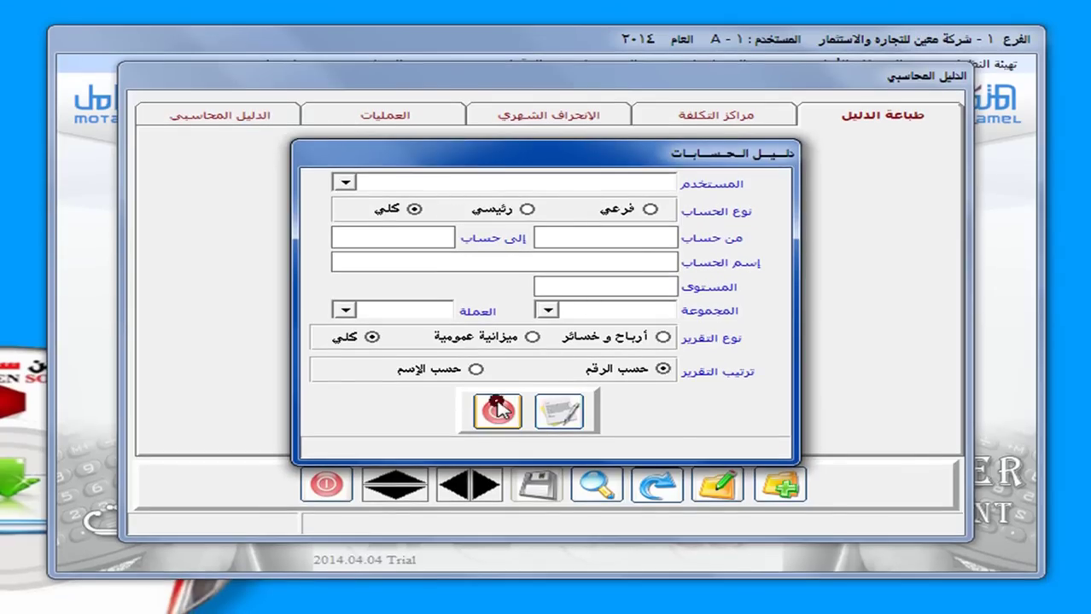
pyautogui.click(498, 409)
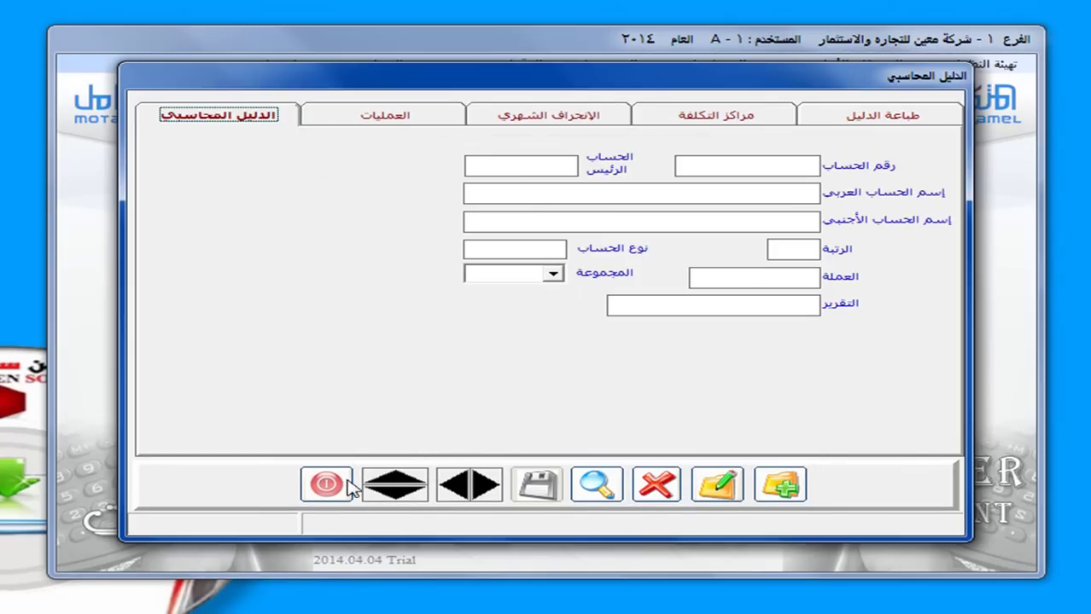
pyautogui.click(322, 483)
pyautogui.click(220, 64)
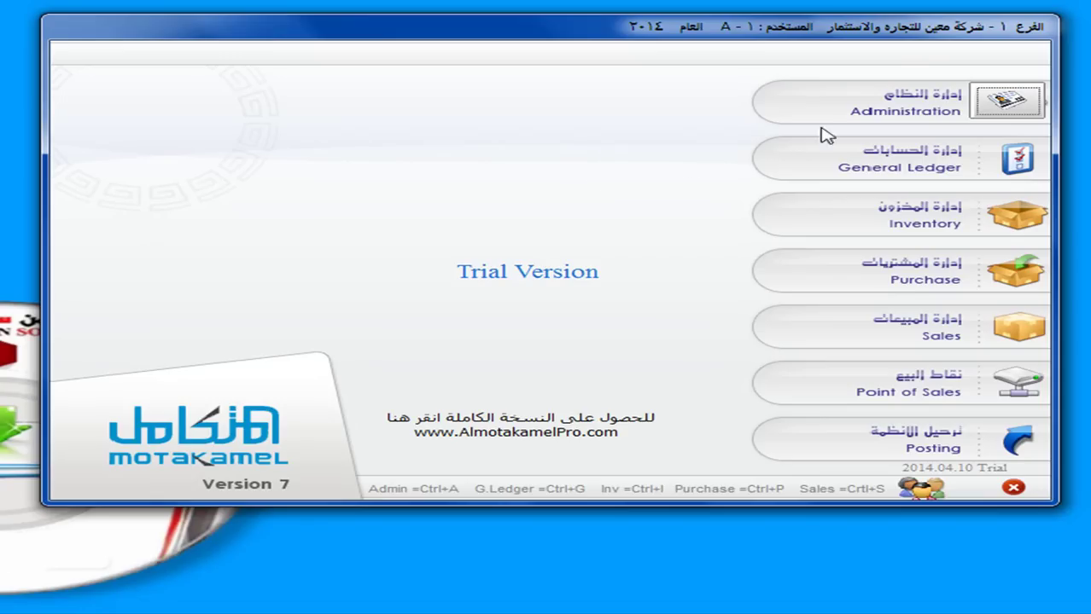
# - Add branch 2 named شركة عمار للتجاره والاستثمار with its pasted English name
pyautogui.click(987, 97)
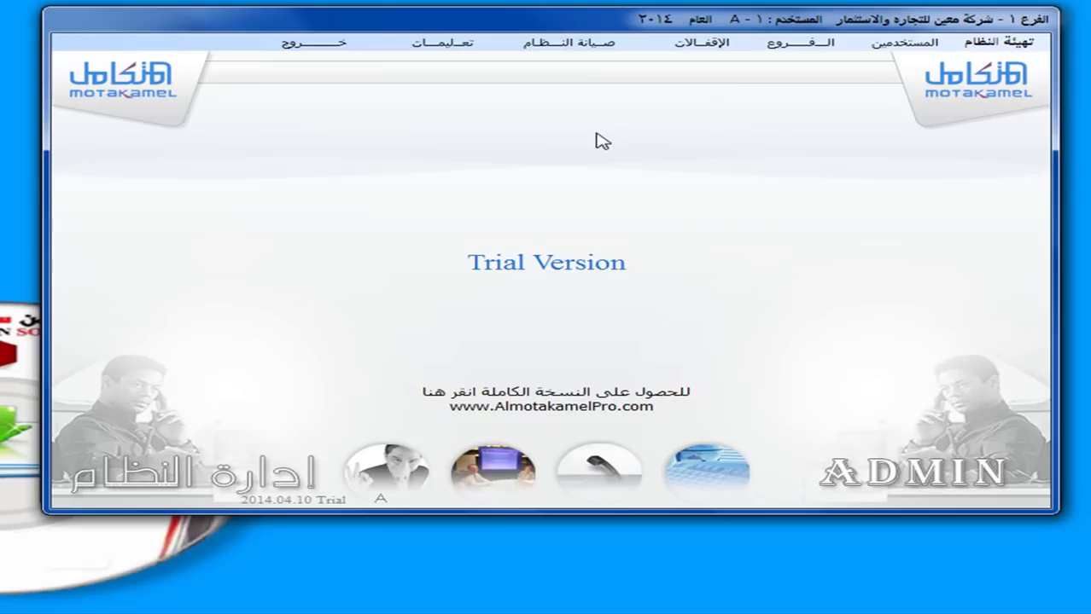
pyautogui.click(785, 44)
pyautogui.click(785, 84)
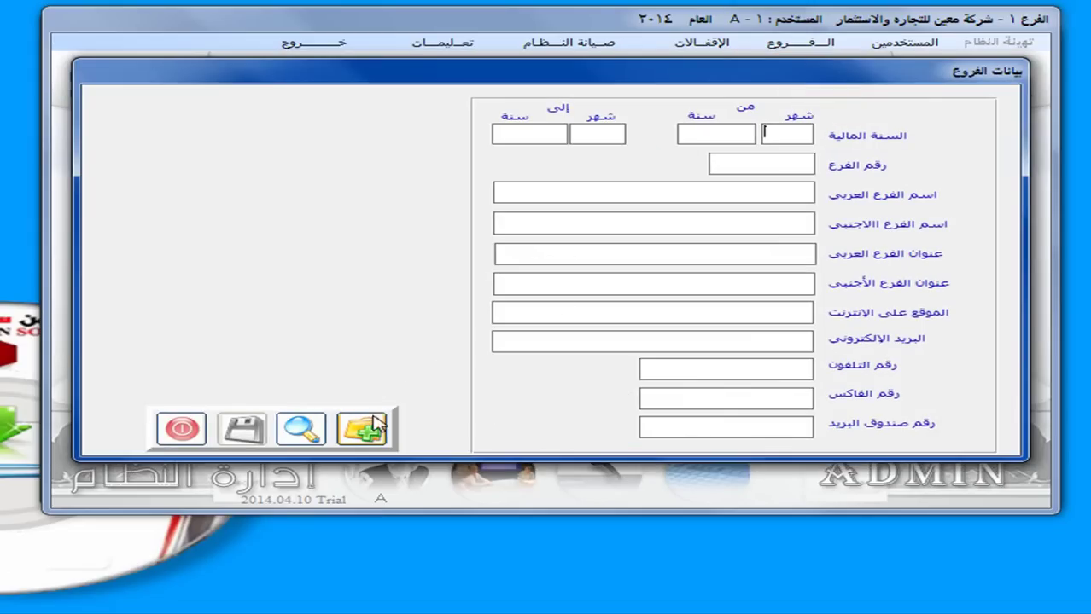
pyautogui.click(367, 429)
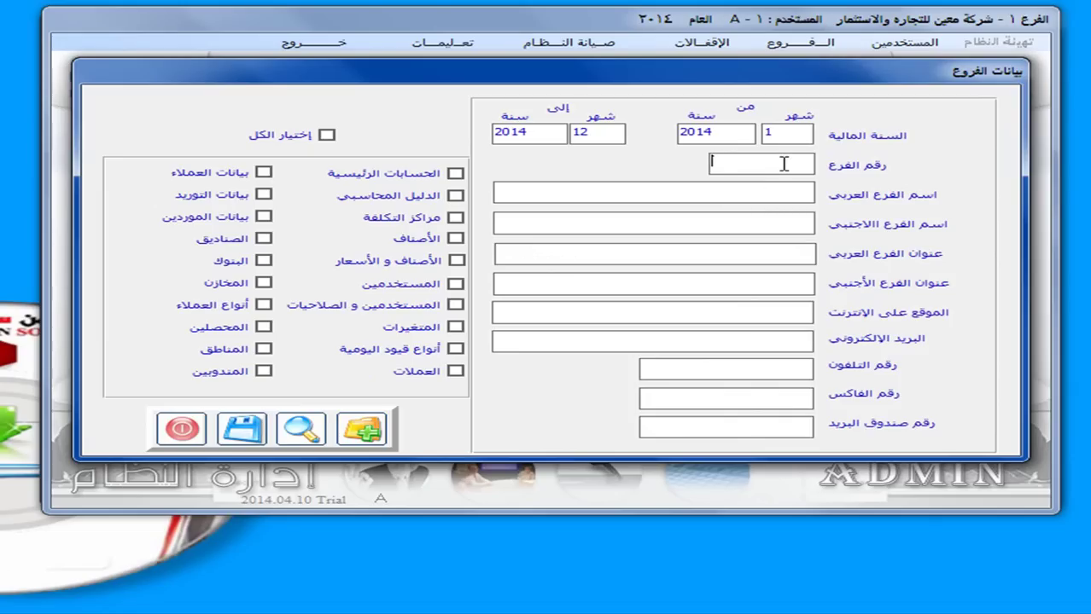
pyautogui.write('2')
pyautogui.click(771, 193)
pyautogui.write('شركة عمار للتجاره والاستثمار')
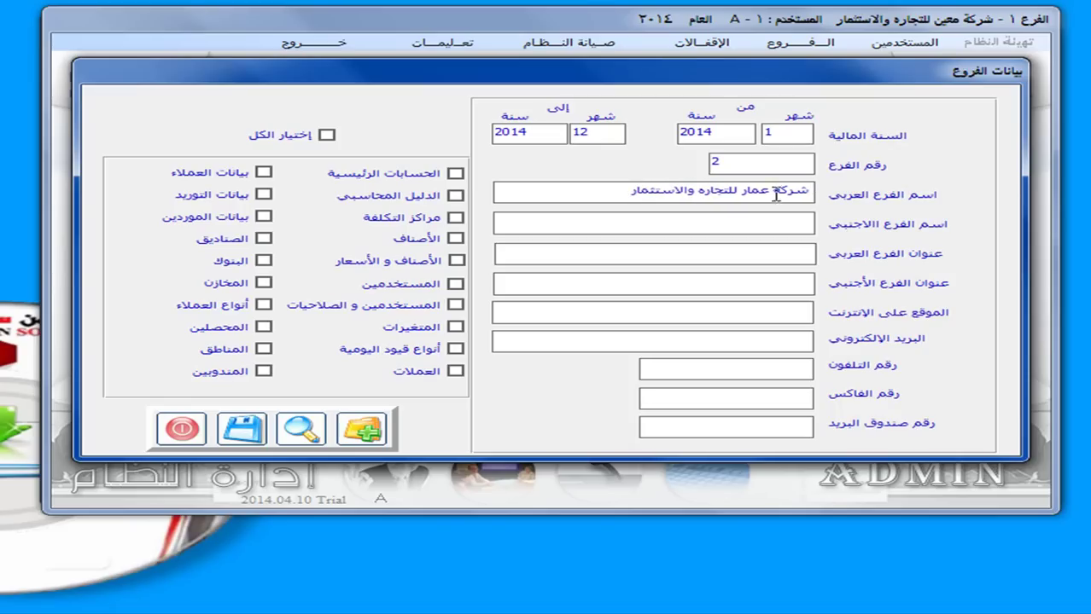
pyautogui.click(761, 223)
pyautogui.write('Amar company For Trading')
pyautogui.press('Return')
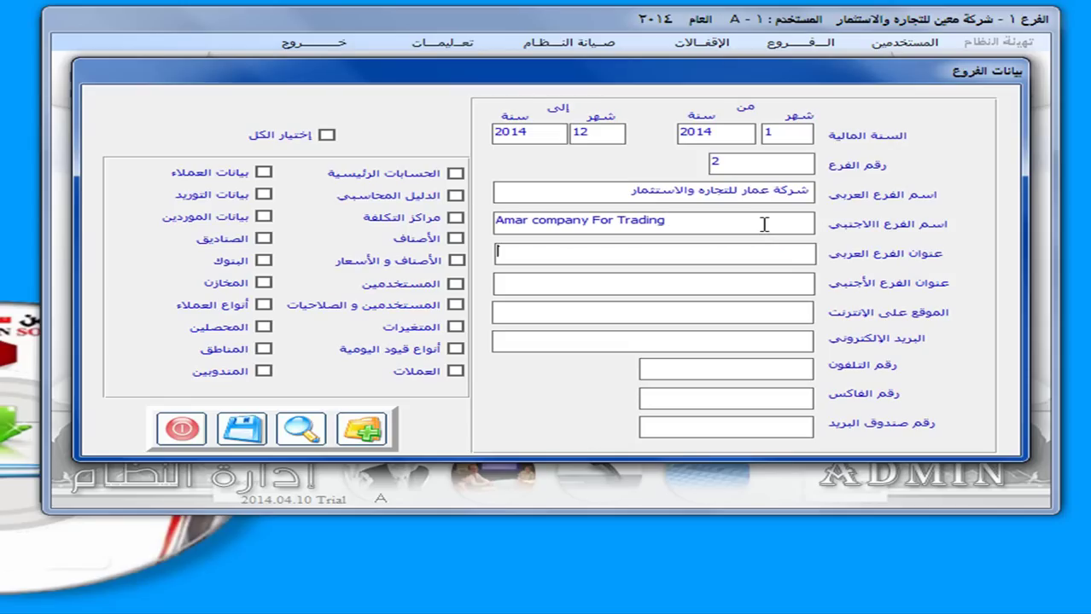
# - Enter branch 2's Arabic and English addresses, phone, fax and PO box numbers
pyautogui.write('صنعاء - اش')
pyautogui.press('BackSpace')
pyautogui.press('BackSpace')
pyautogui.write('شارع الزبيري')
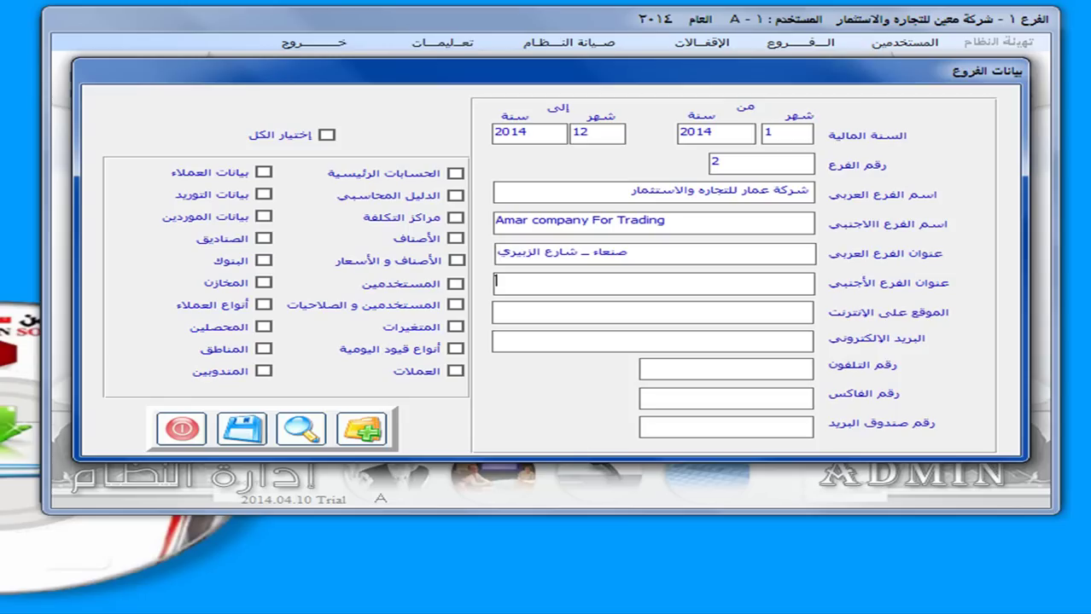
pyautogui.write('Sanaa - Al Zubiry Street')
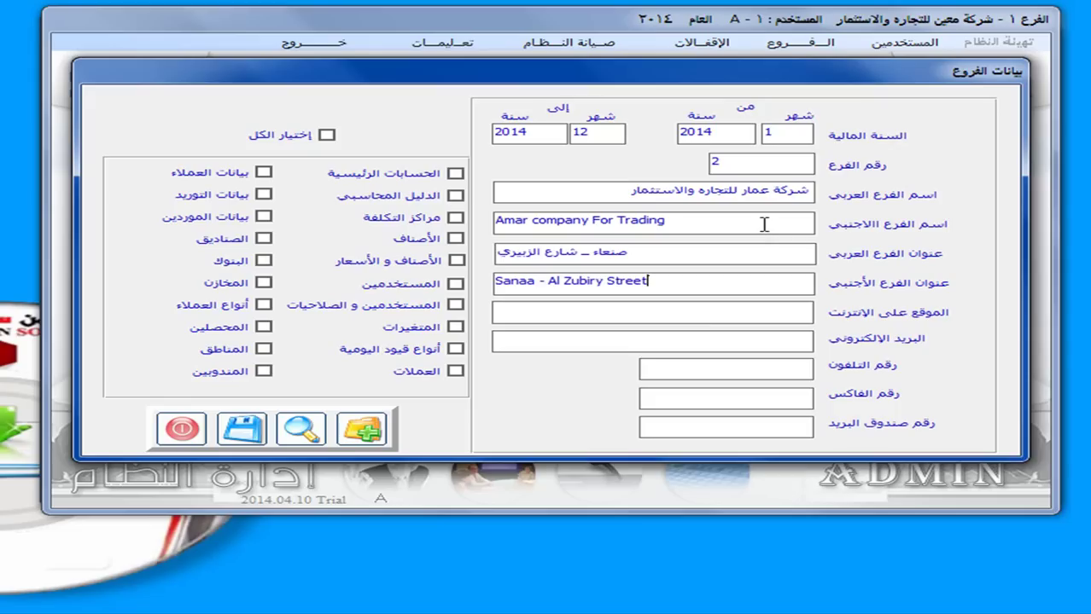
pyautogui.click(731, 369)
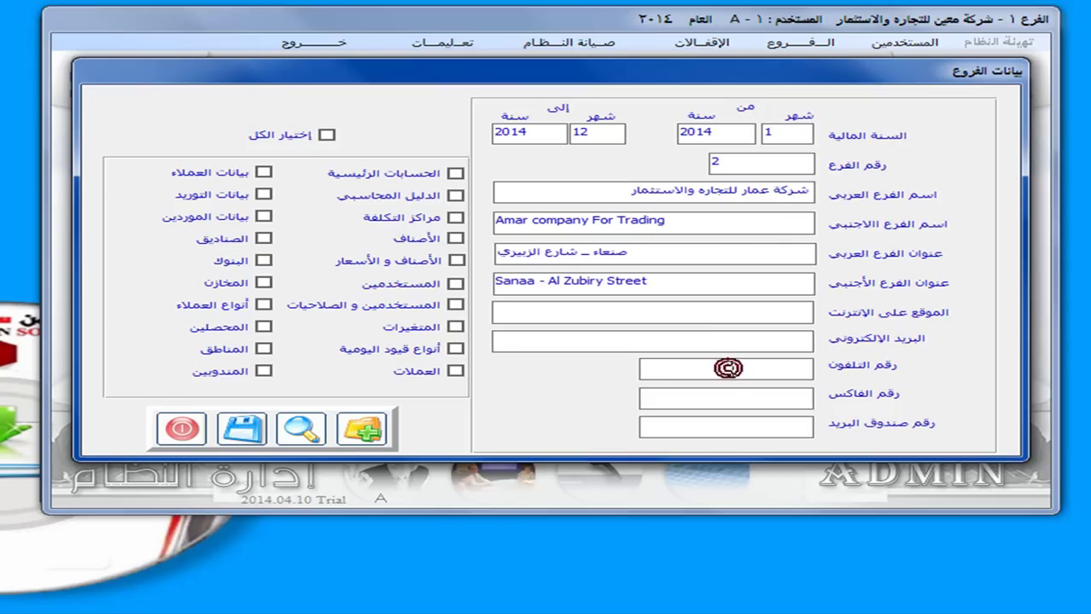
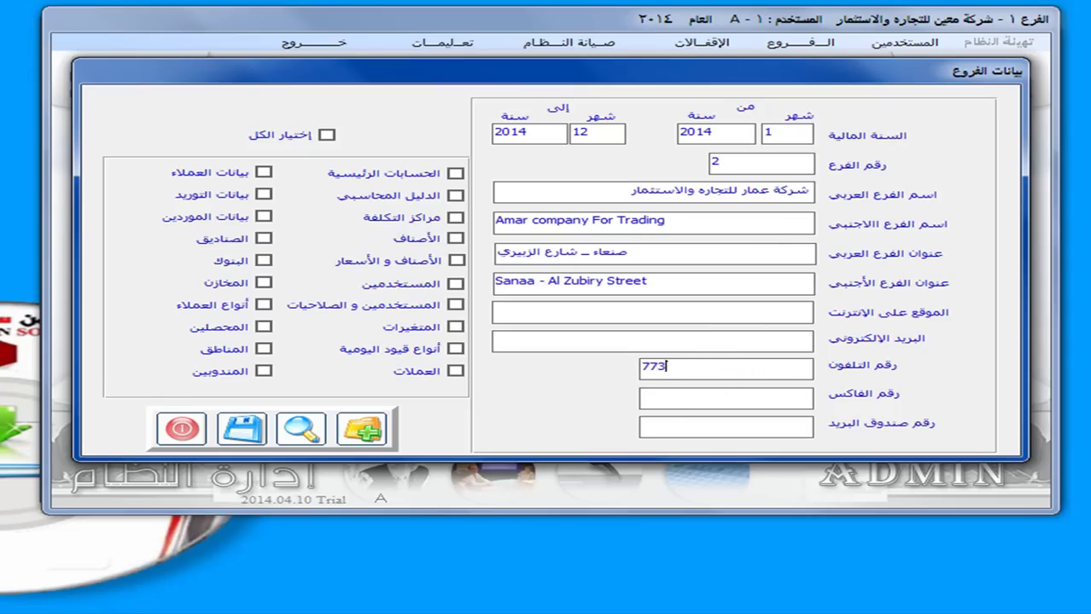
pyautogui.click(728, 403)
pyautogui.write('01 - 53')
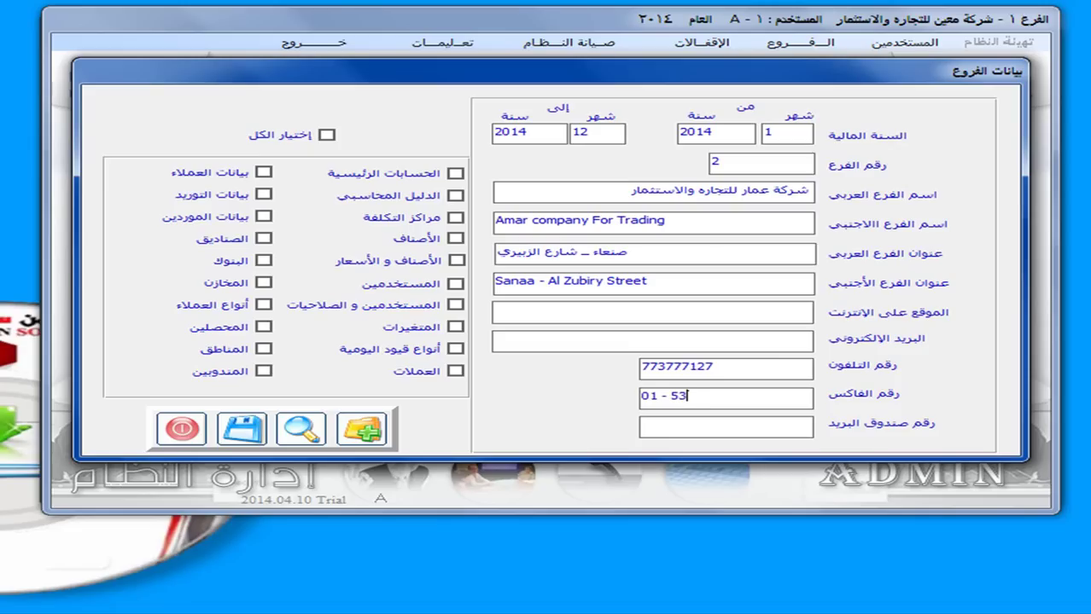
pyautogui.write('2779')
pyautogui.click(642, 425)
pyautogui.write('78789')
# - Save the branch 2 record and exit Motakamel
pyautogui.click(248, 429)
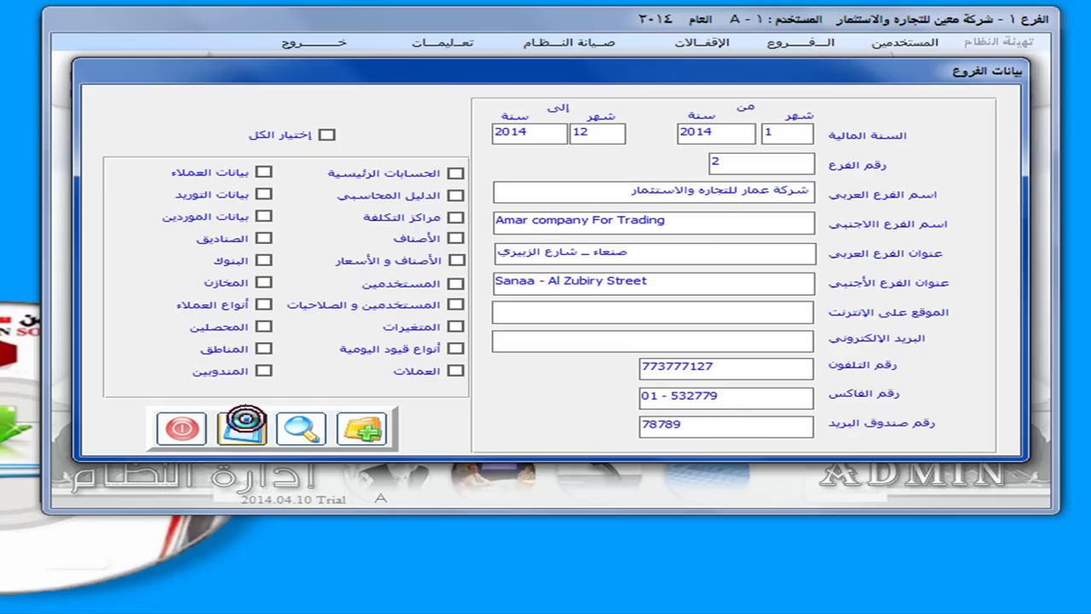
pyautogui.click(181, 428)
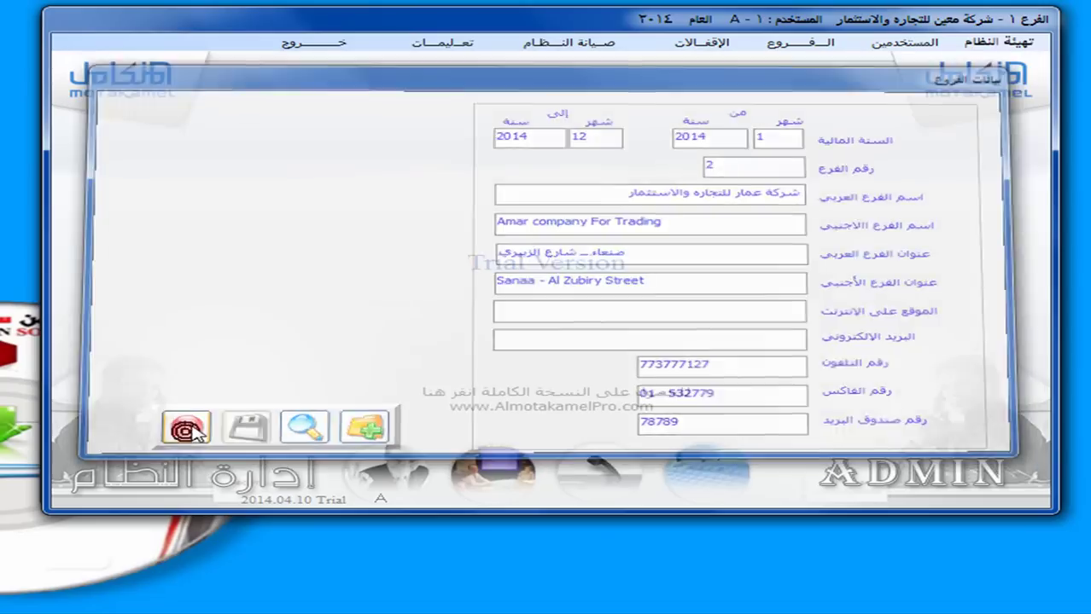
pyautogui.click(337, 44)
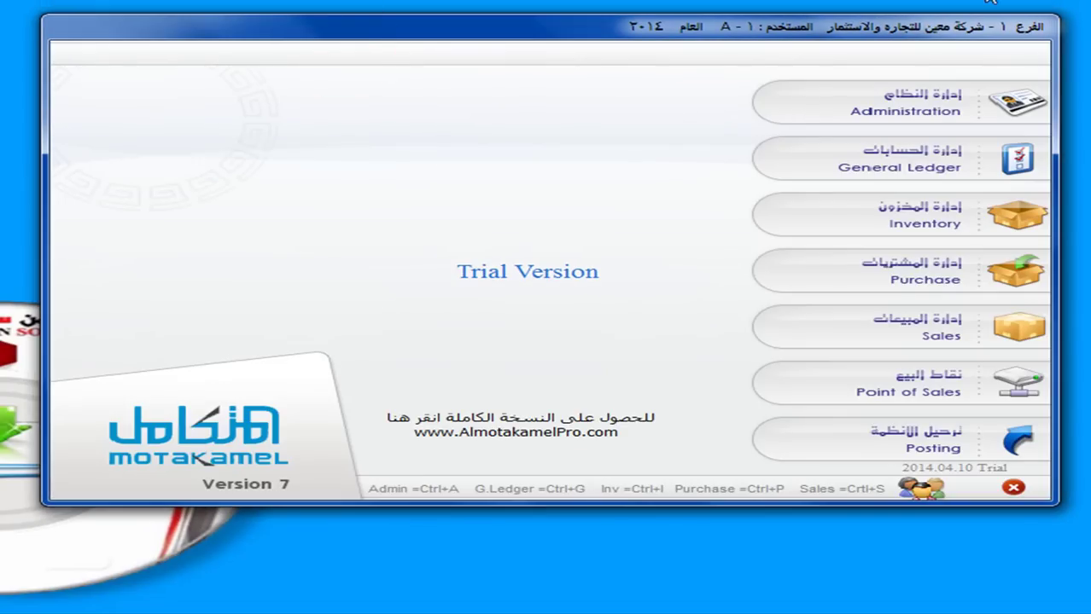
pyautogui.click(1015, 488)
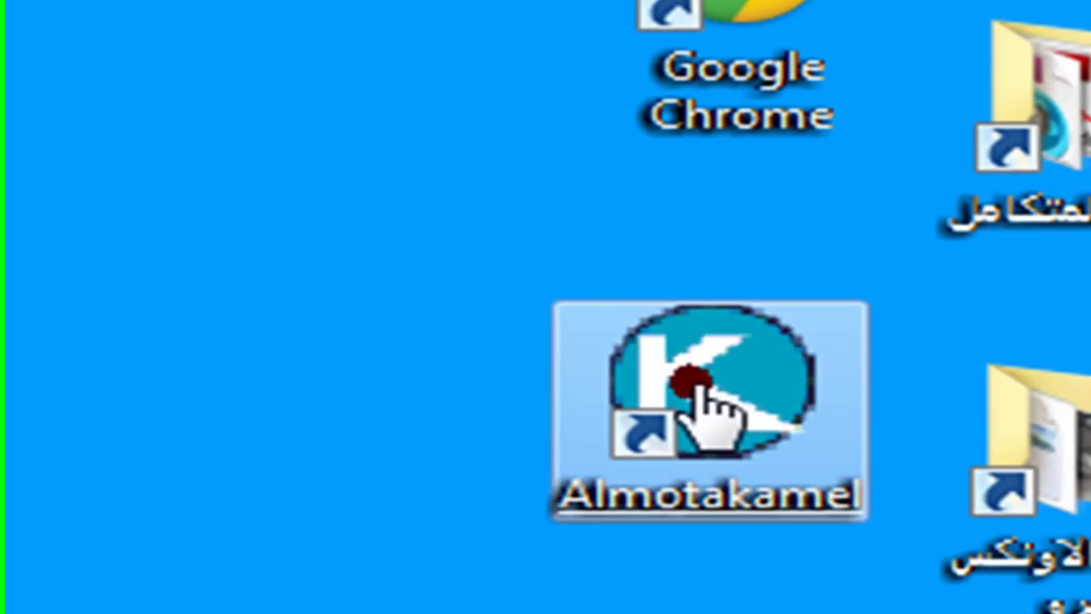
# - Relaunch Motakamel and sign in to branch 2 for 2014 as user 1 with the password
pyautogui.doubleClick(704, 409)
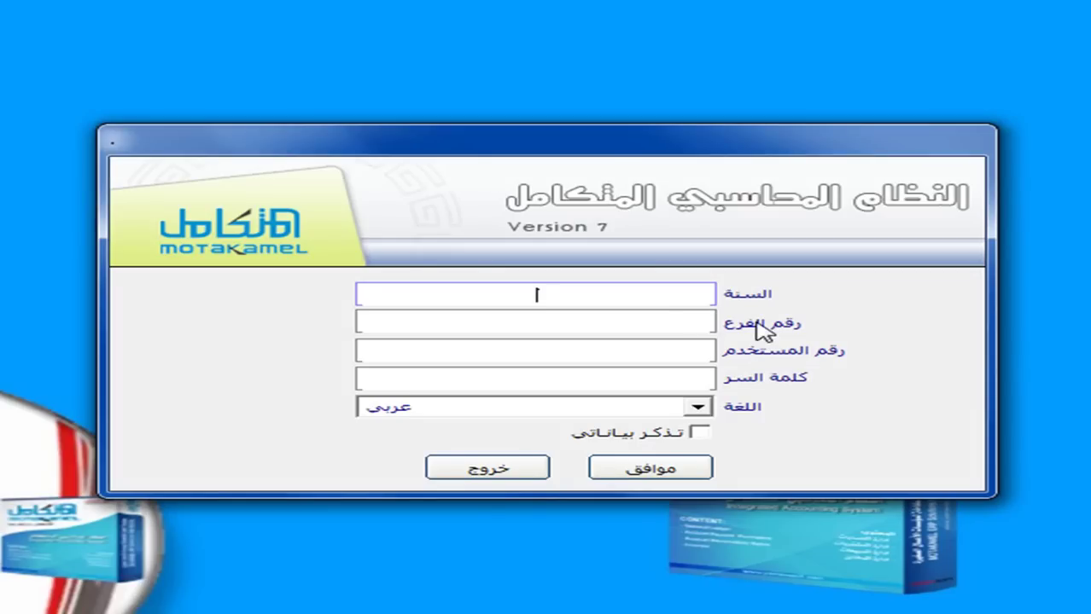
pyautogui.write('2014')
pyautogui.click(684, 325)
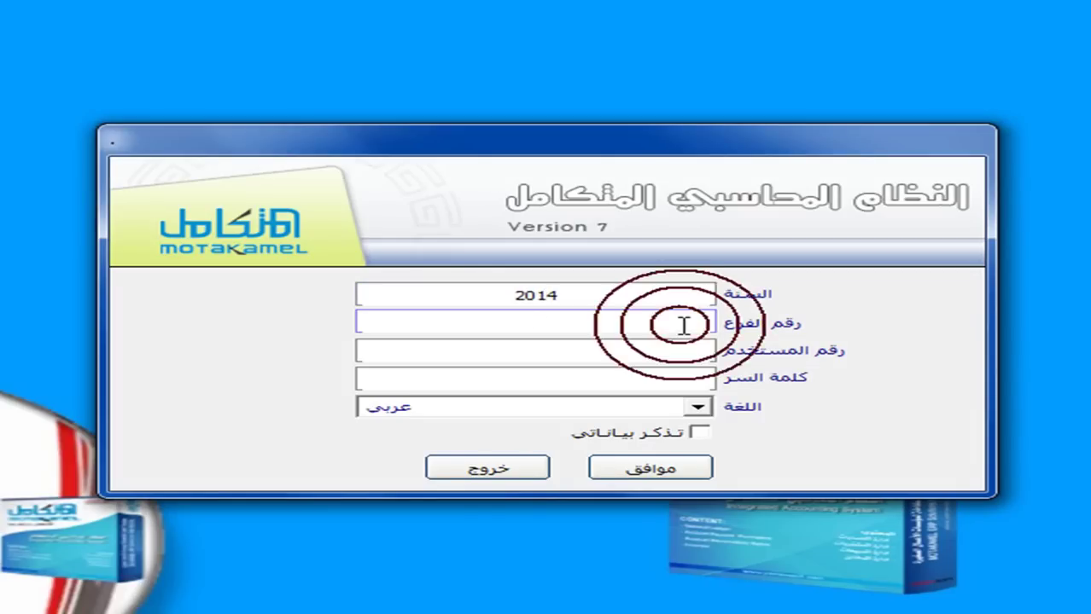
pyautogui.write('2')
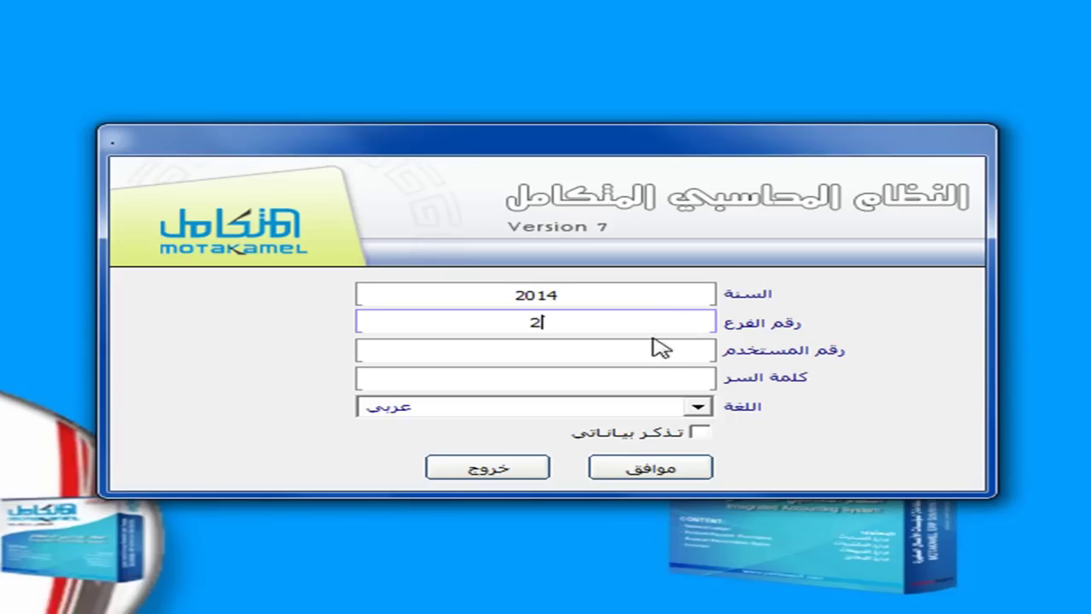
pyautogui.click(620, 359)
pyautogui.write('1')
pyautogui.press('Tab')
pyautogui.write('1')
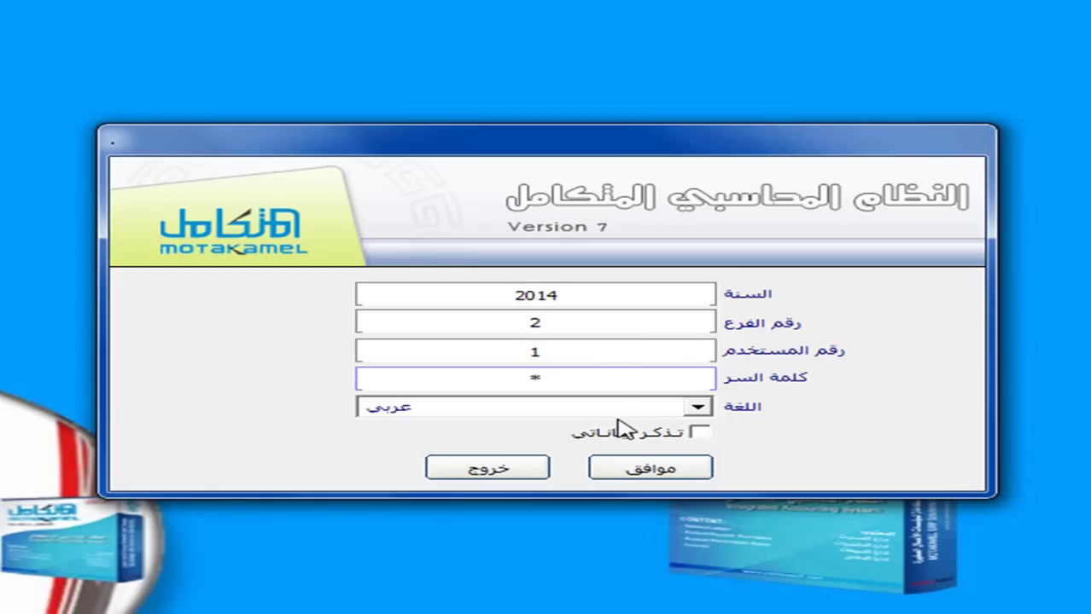
pyautogui.click(653, 472)
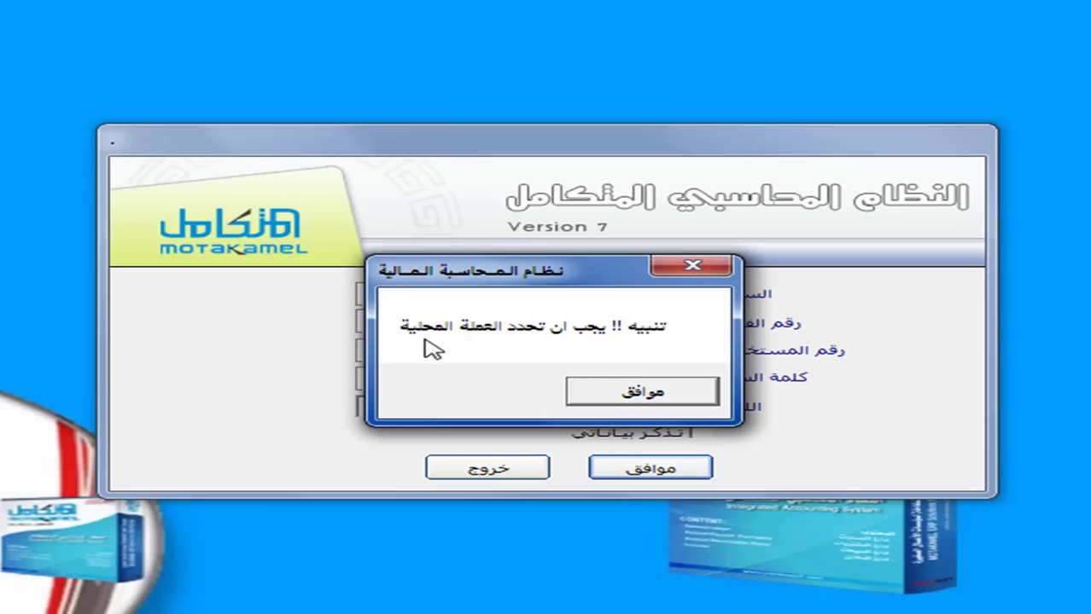
# - Dismiss the missing local-currency warnings and close the alerts window
pyautogui.click(623, 389)
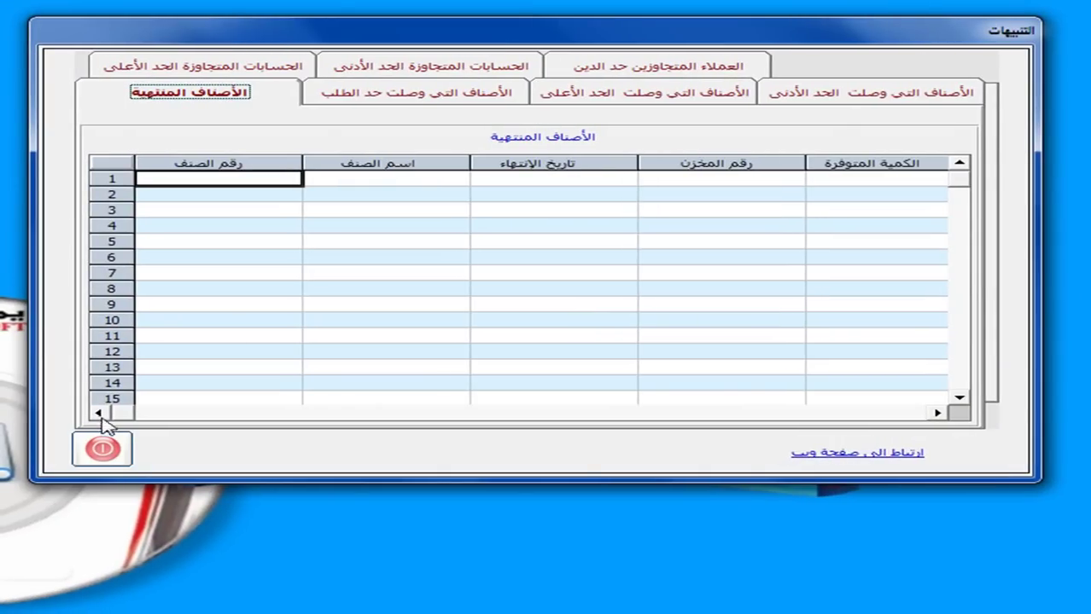
pyautogui.click(105, 454)
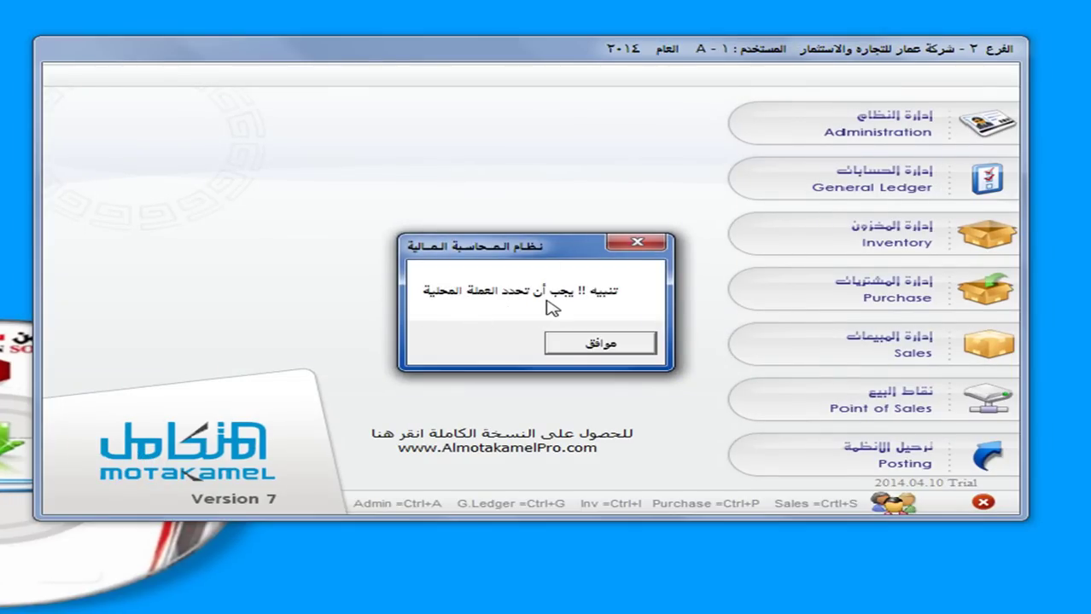
pyautogui.click(576, 343)
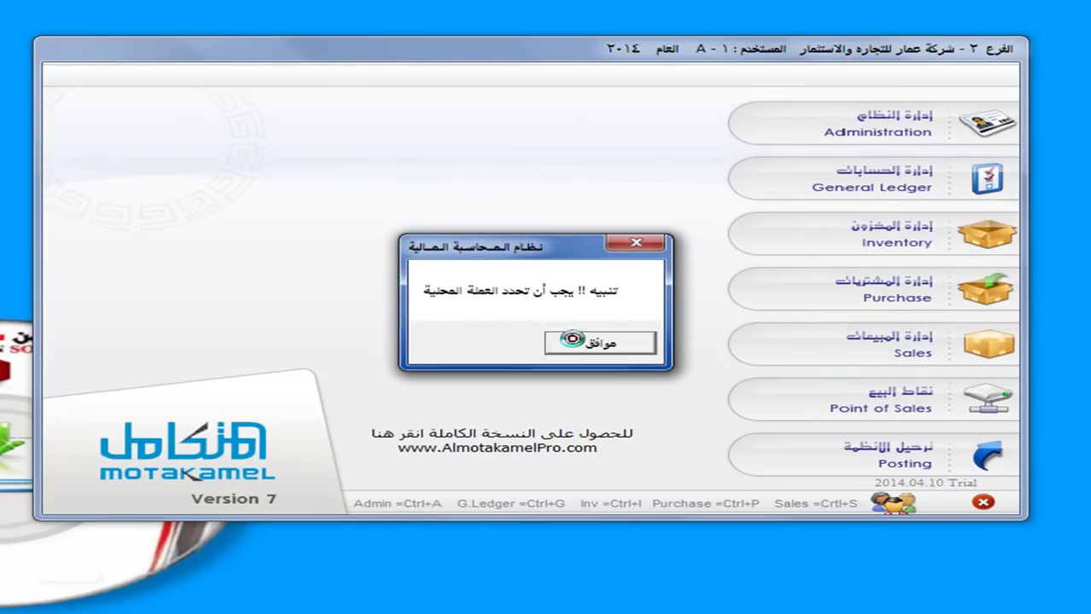
# - Save local currency ريال with code YR and subunit فلس, then start a blank currency record
pyautogui.click(967, 59)
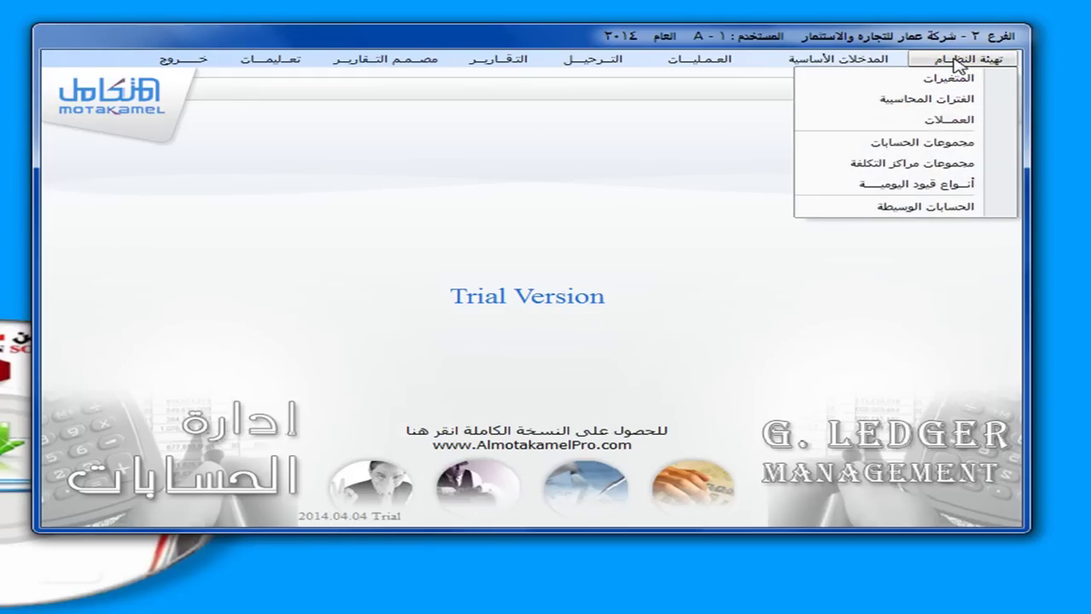
pyautogui.click(949, 120)
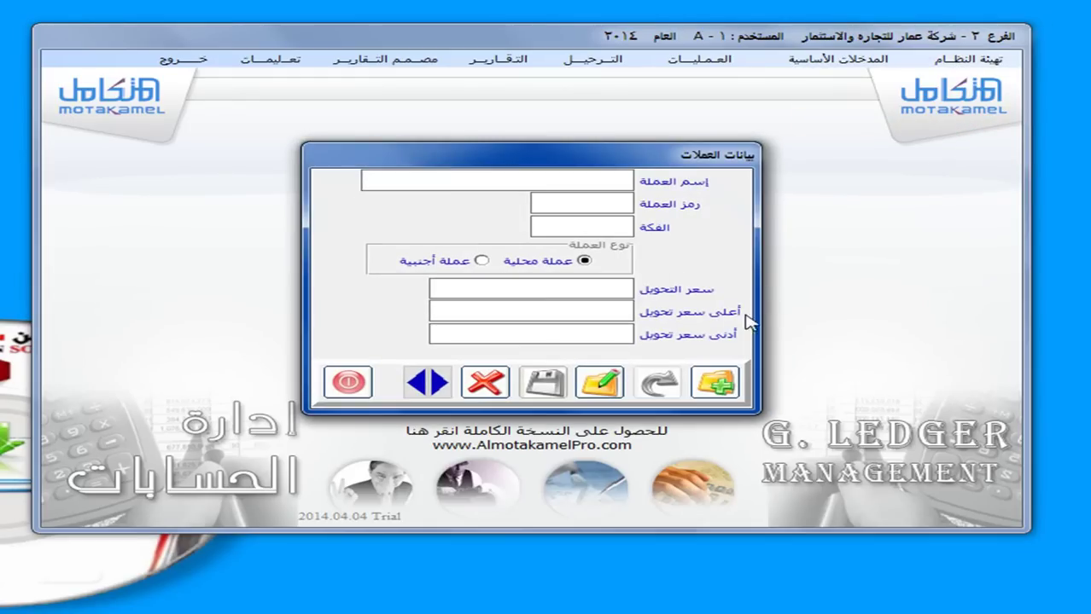
pyautogui.click(713, 382)
pyautogui.click(530, 261)
pyautogui.click(523, 179)
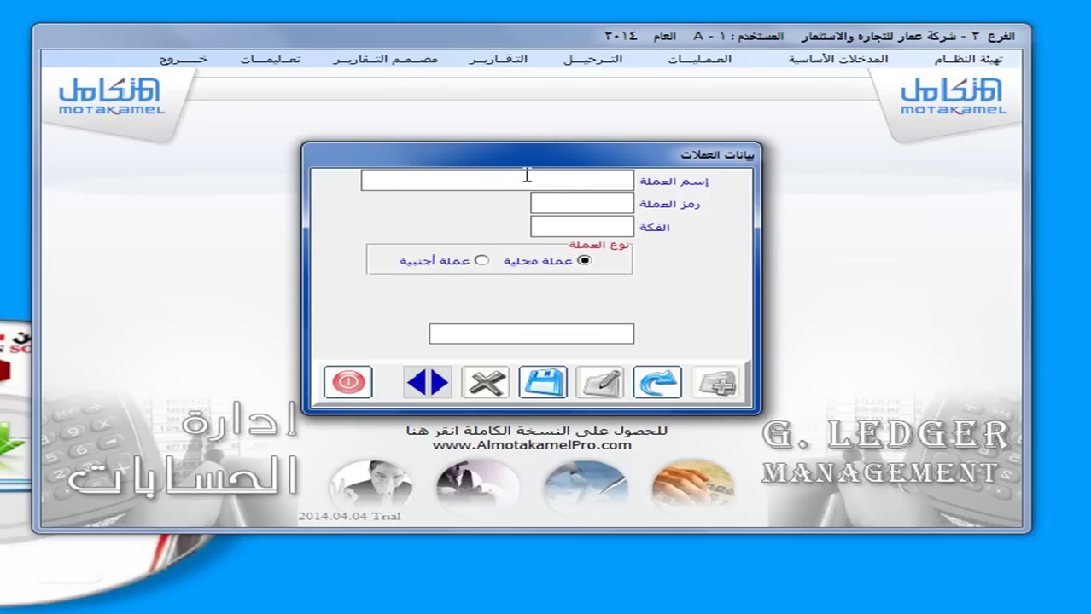
pyautogui.write('ريال')
pyautogui.click(581, 202)
pyautogui.write('YR')
pyautogui.click(573, 228)
pyautogui.write('فلس')
pyautogui.click(543, 382)
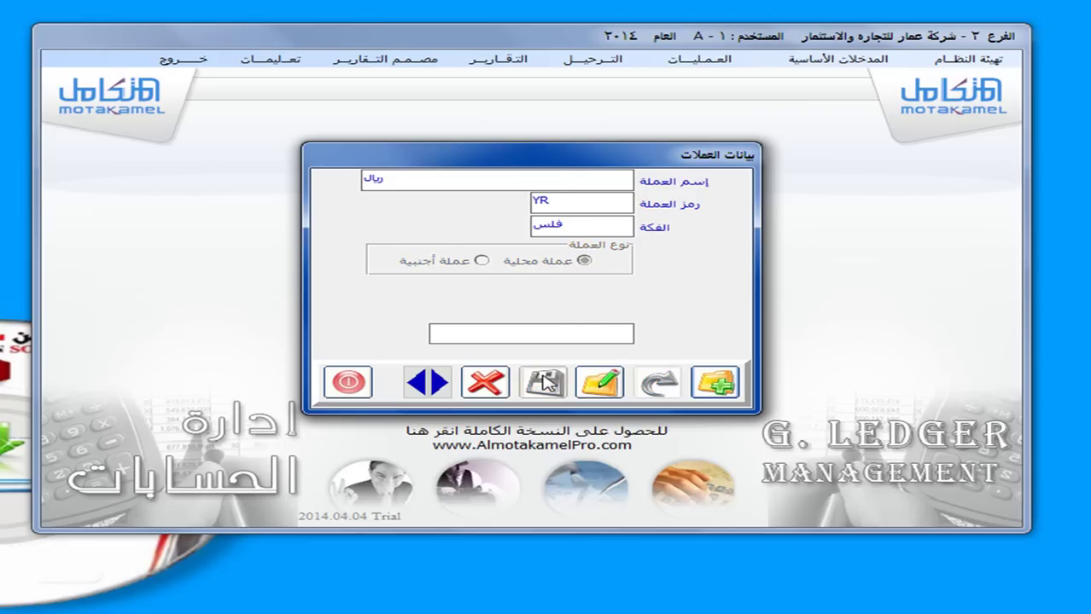
pyautogui.click(716, 384)
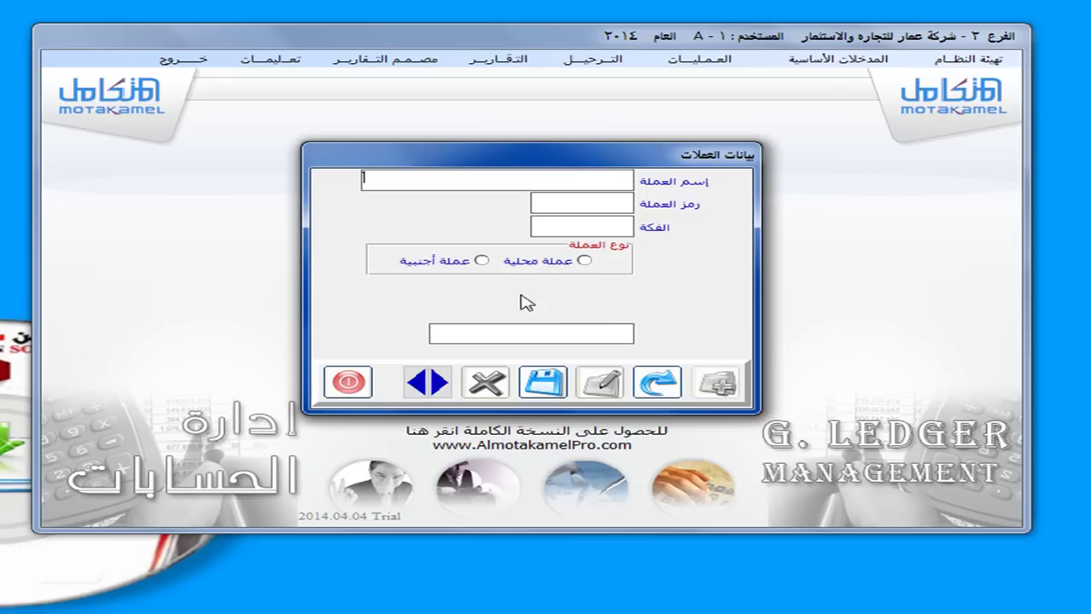
# - Enter a foreign currency دولار with code $ and subunit سنت
pyautogui.click(482, 260)
pyautogui.click(485, 178)
pyautogui.write('دولار')
pyautogui.press('Tab')
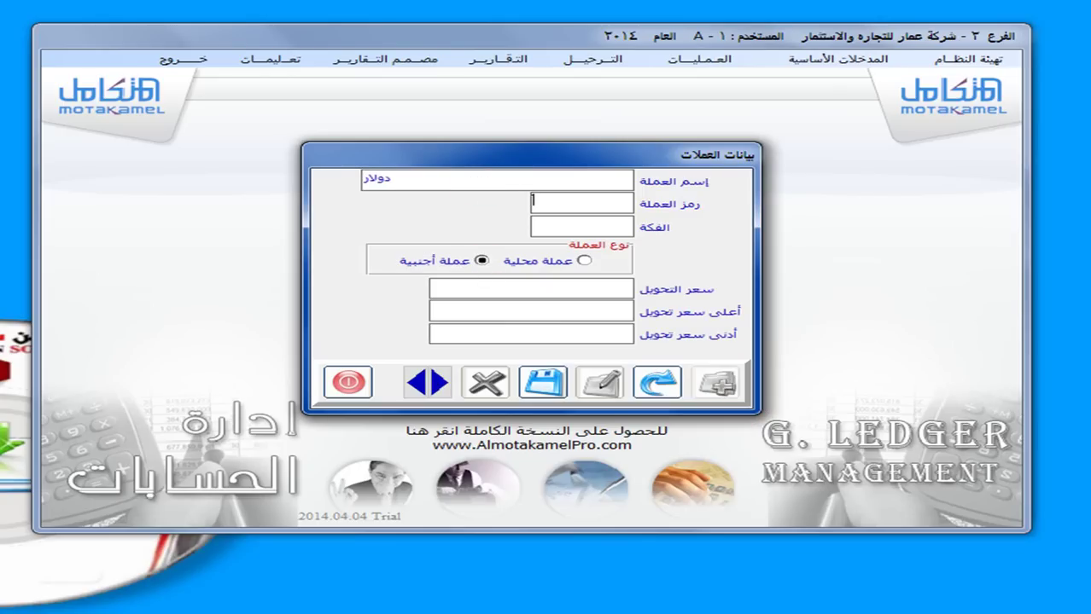
pyautogui.write('$')
pyautogui.click(551, 225)
pyautogui.write('سنت')
# - Give the dollar rate 215, highest 220, lowest 210, save it and leave the General Ledger
pyautogui.click(602, 288)
pyautogui.write('215')
pyautogui.press('Escape')
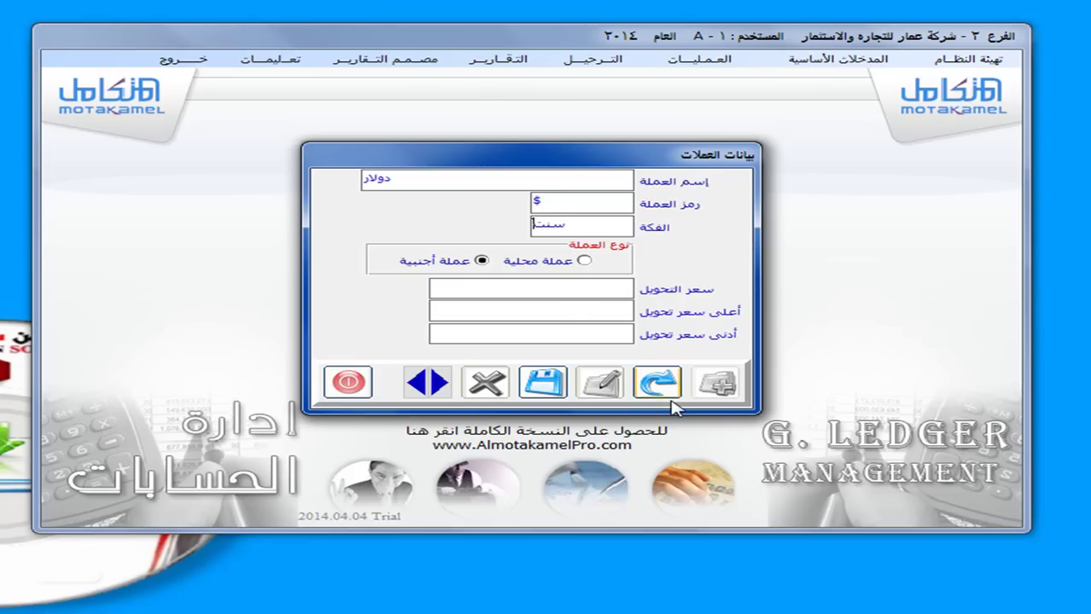
pyautogui.click(551, 287)
pyautogui.write('215')
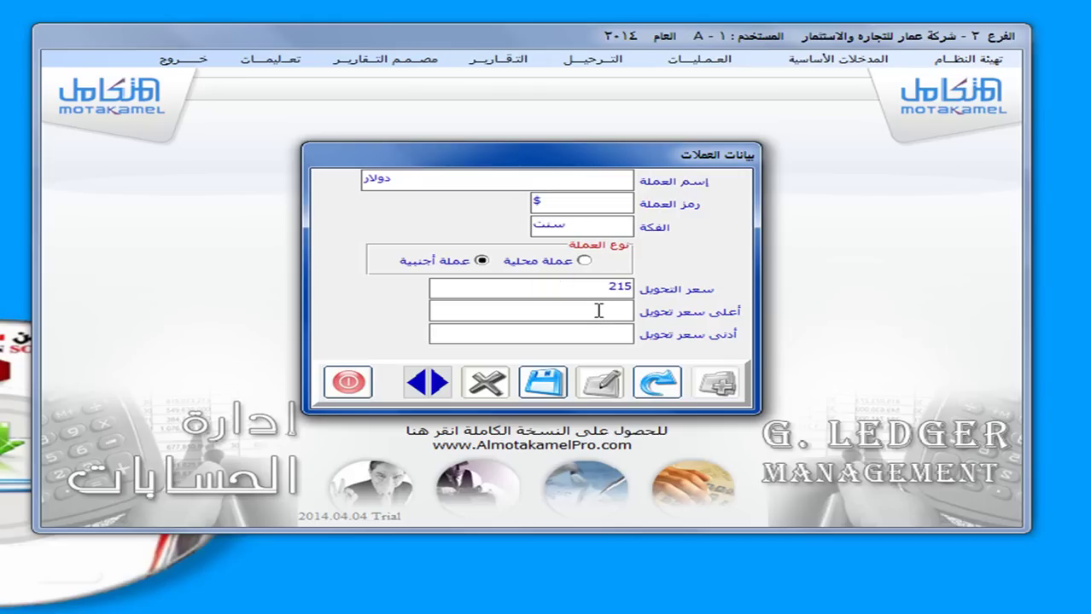
pyautogui.click(597, 312)
pyautogui.write('220')
pyautogui.click(600, 336)
pyautogui.write('210')
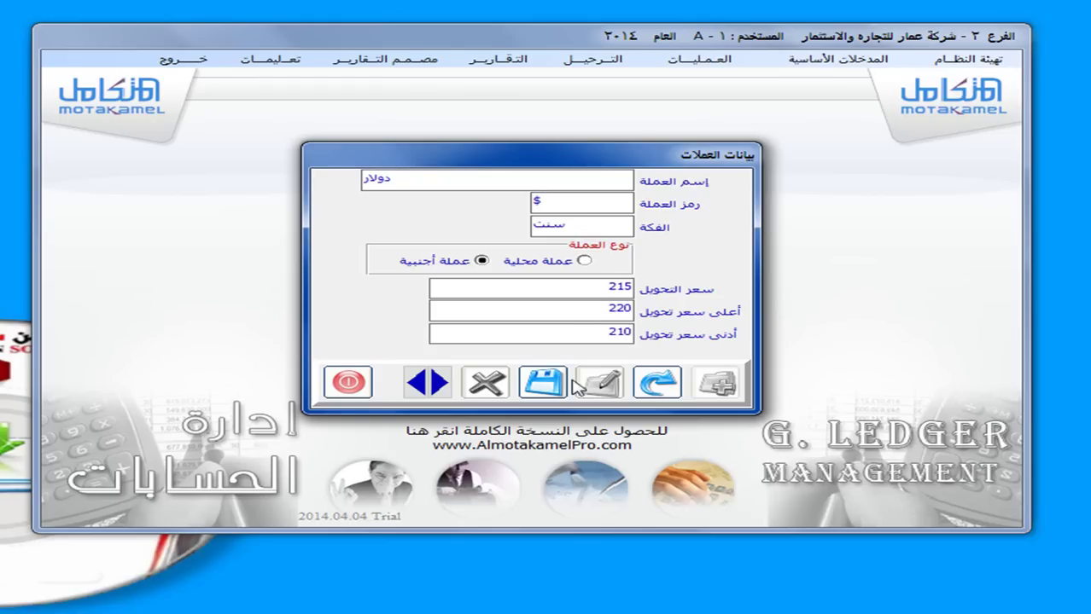
pyautogui.click(546, 380)
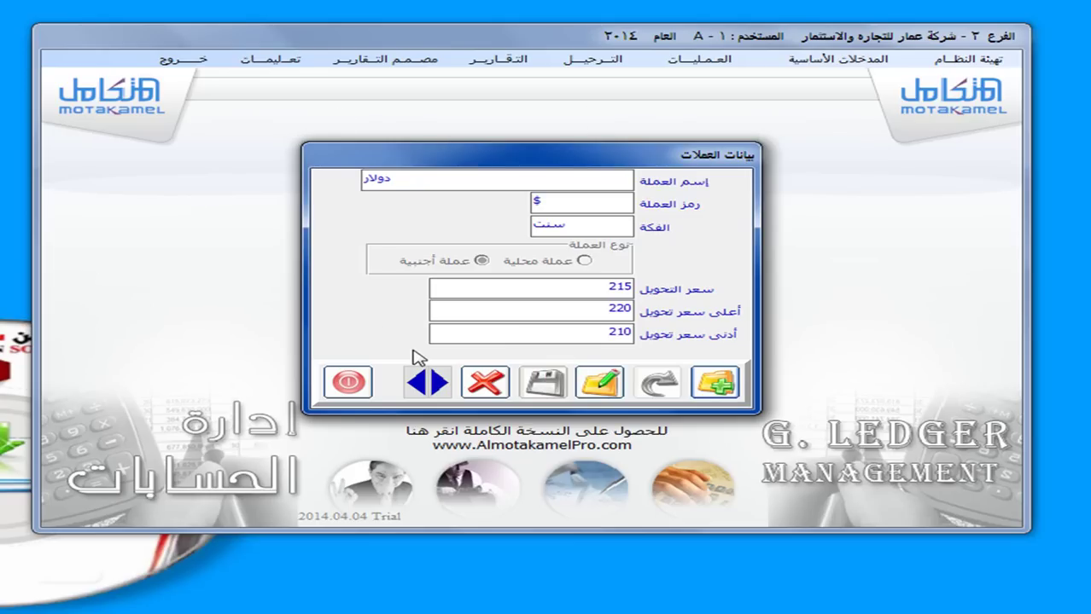
pyautogui.click(347, 382)
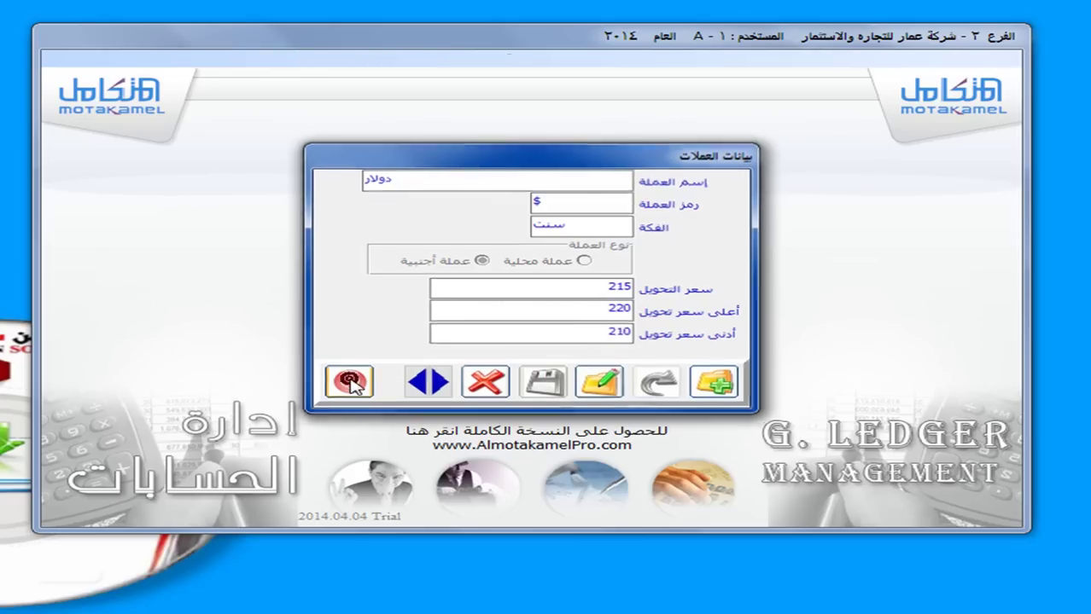
pyautogui.click(195, 62)
# - In Inventory's عملة المخزون settings, save YR as branch 2's inventory currency and exit Inventory
pyautogui.click(971, 235)
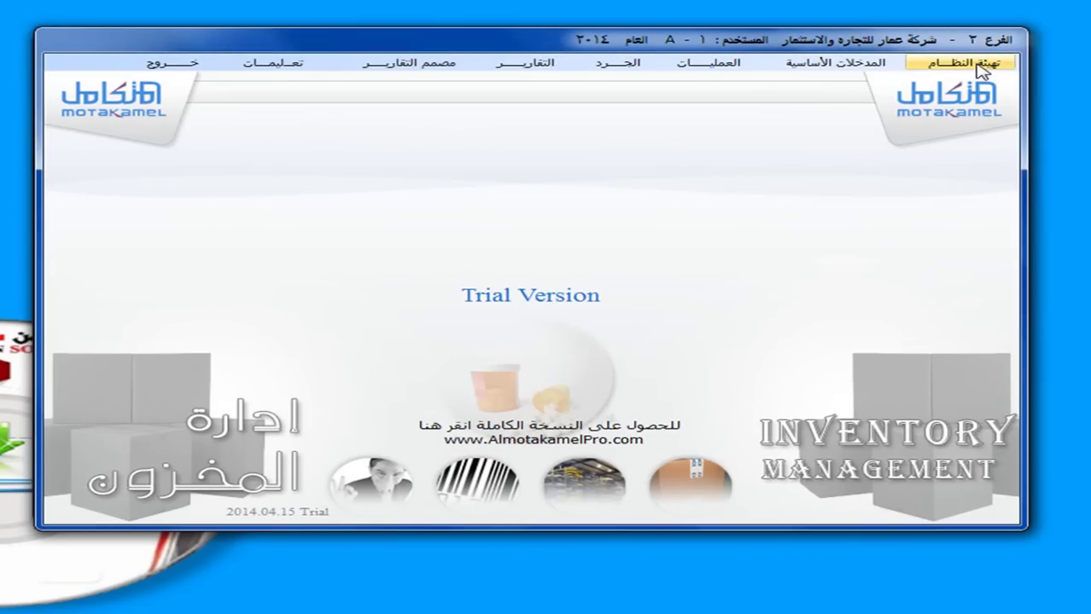
pyautogui.click(979, 66)
pyautogui.click(974, 124)
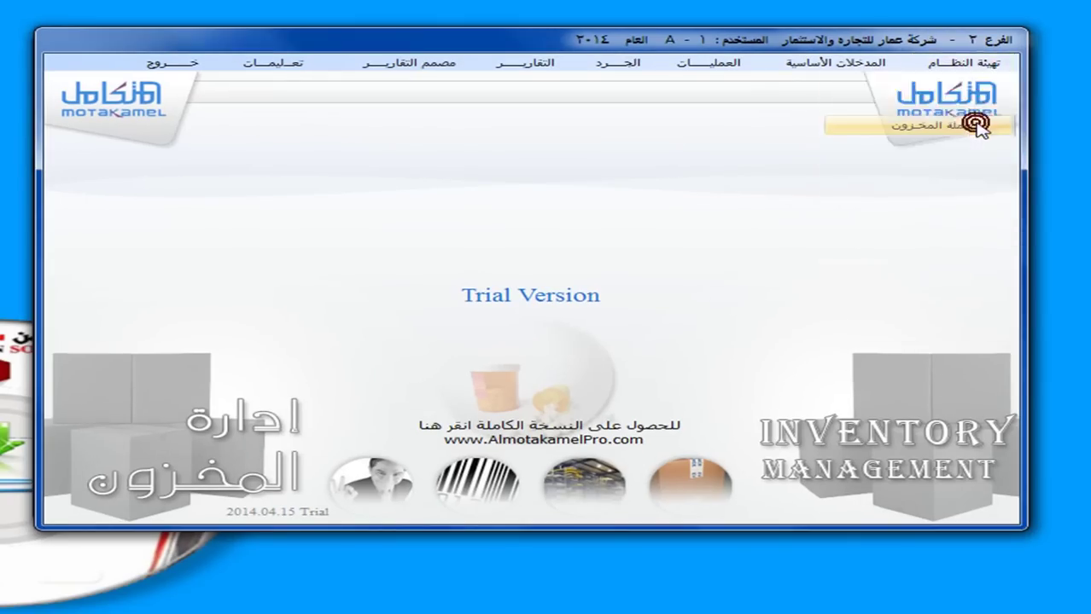
pyautogui.click(664, 328)
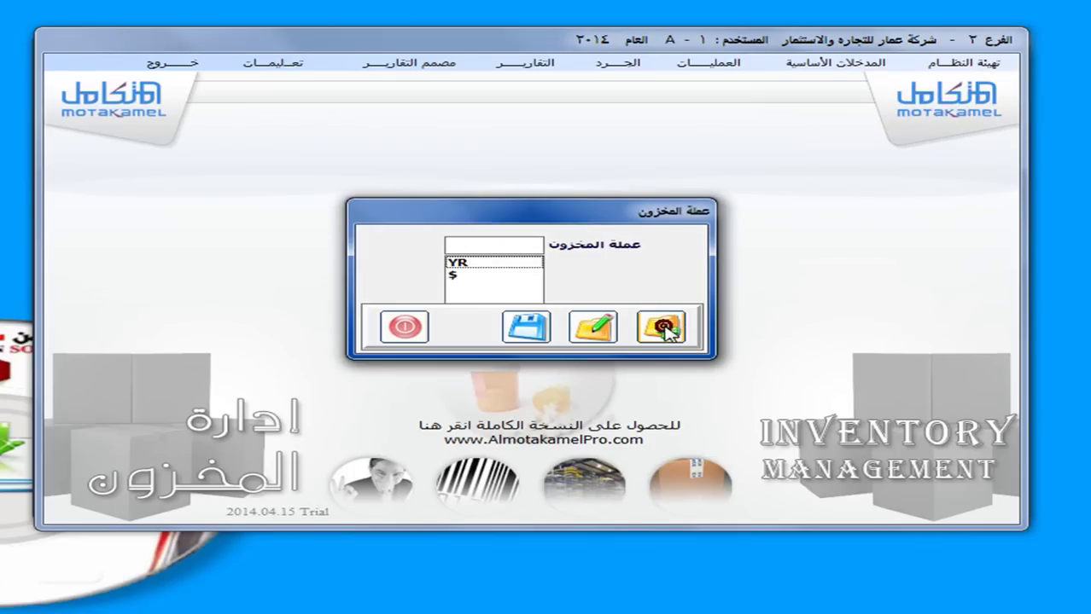
pyautogui.click(504, 265)
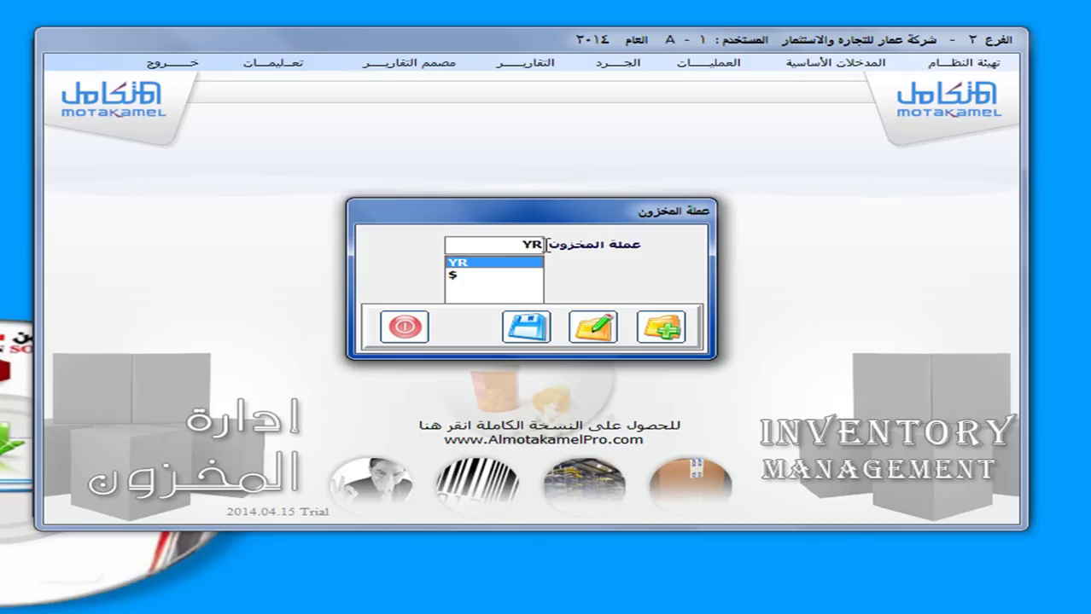
pyautogui.click(525, 325)
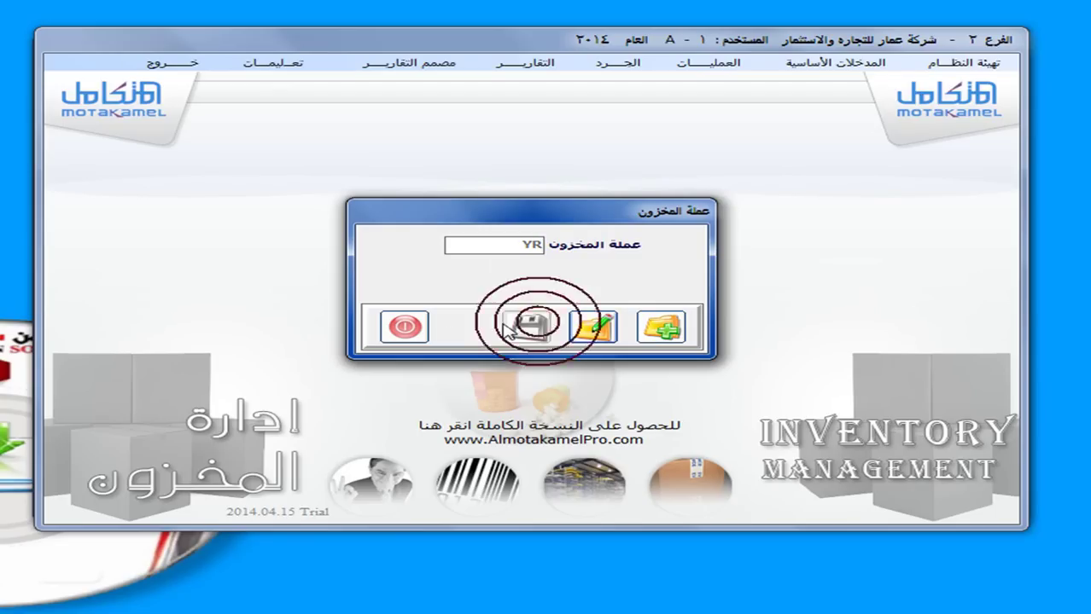
pyautogui.click(403, 326)
pyautogui.click(167, 62)
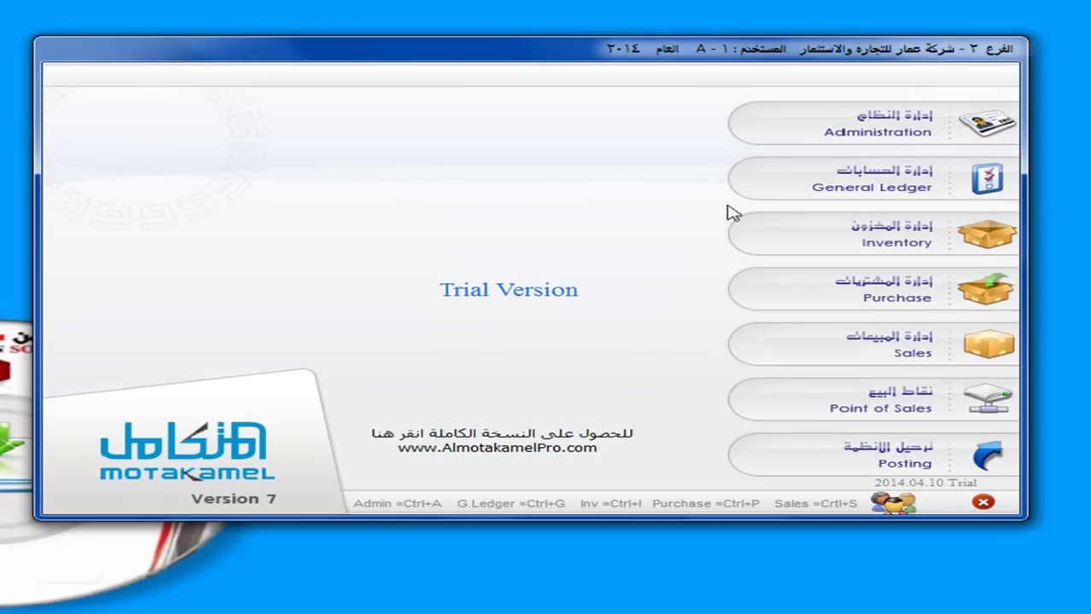
# - Open the current branch's data under Administration > الفروع and make it editable
pyautogui.click(975, 125)
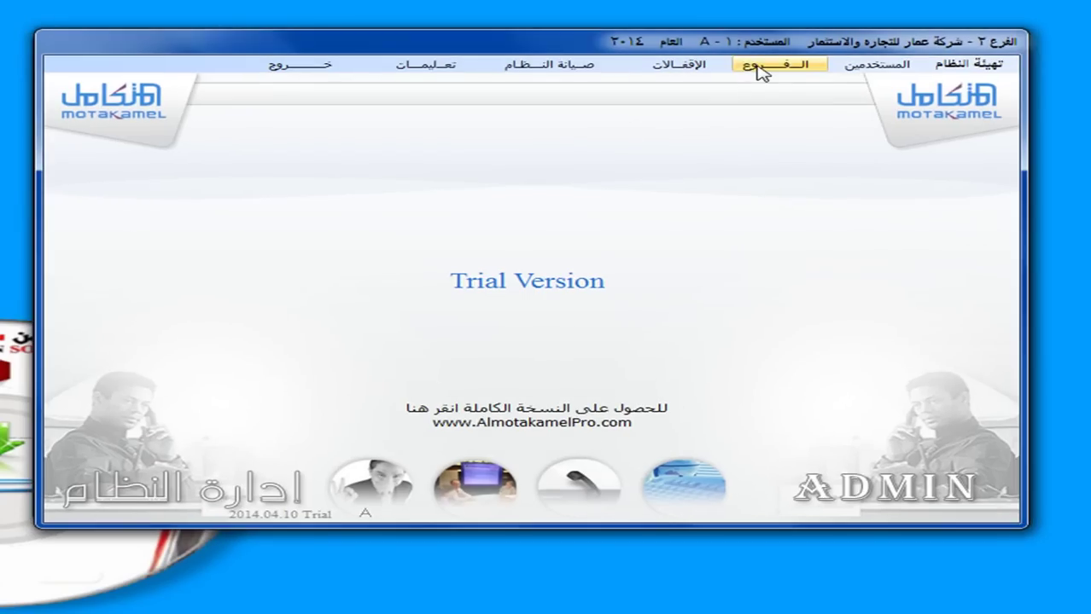
pyautogui.click(756, 67)
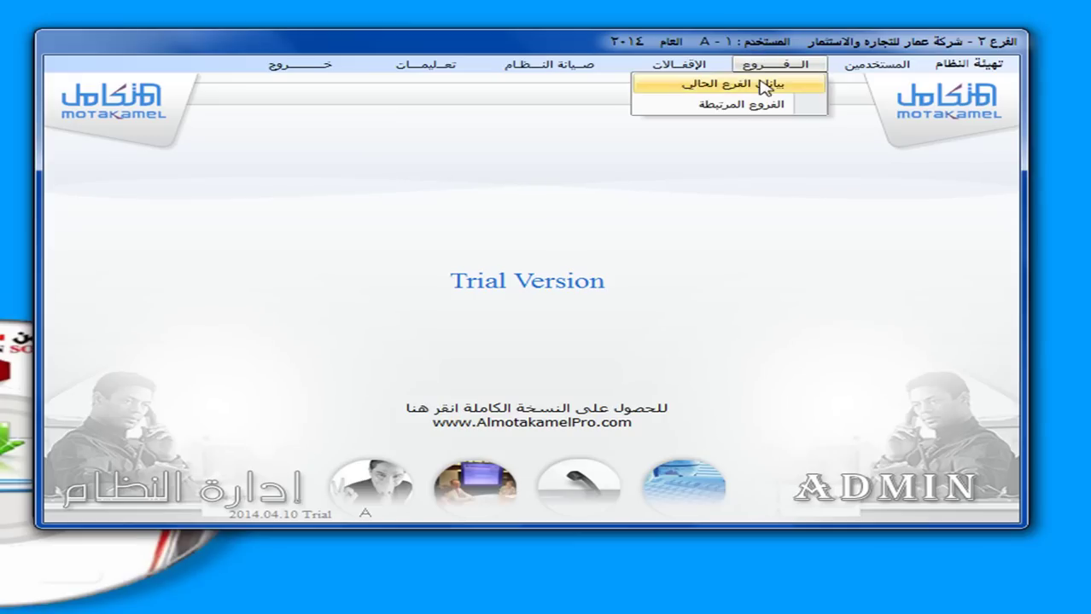
pyautogui.click(754, 82)
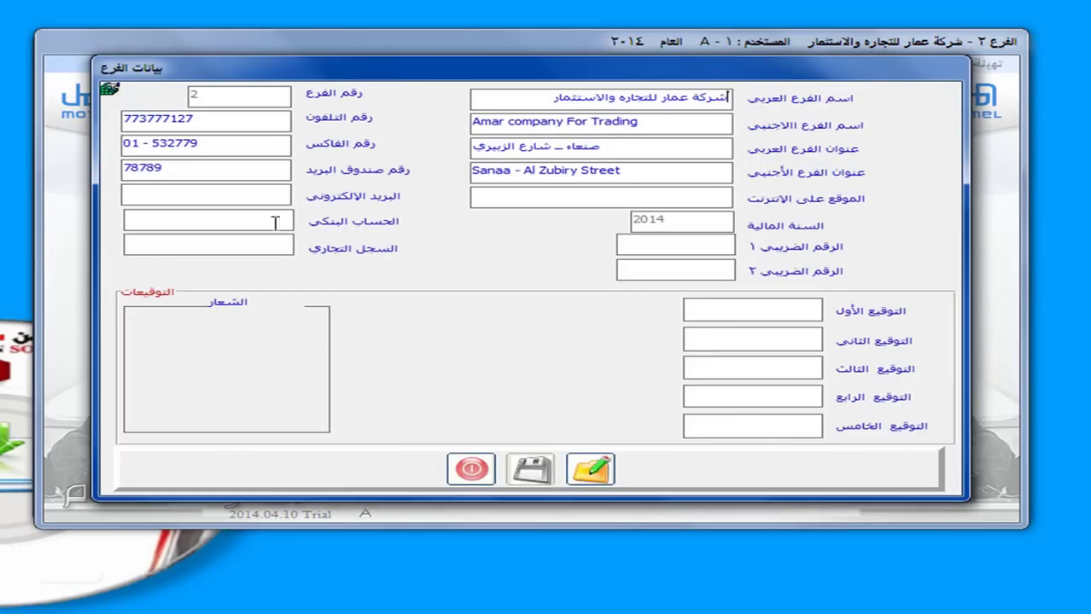
pyautogui.click(589, 465)
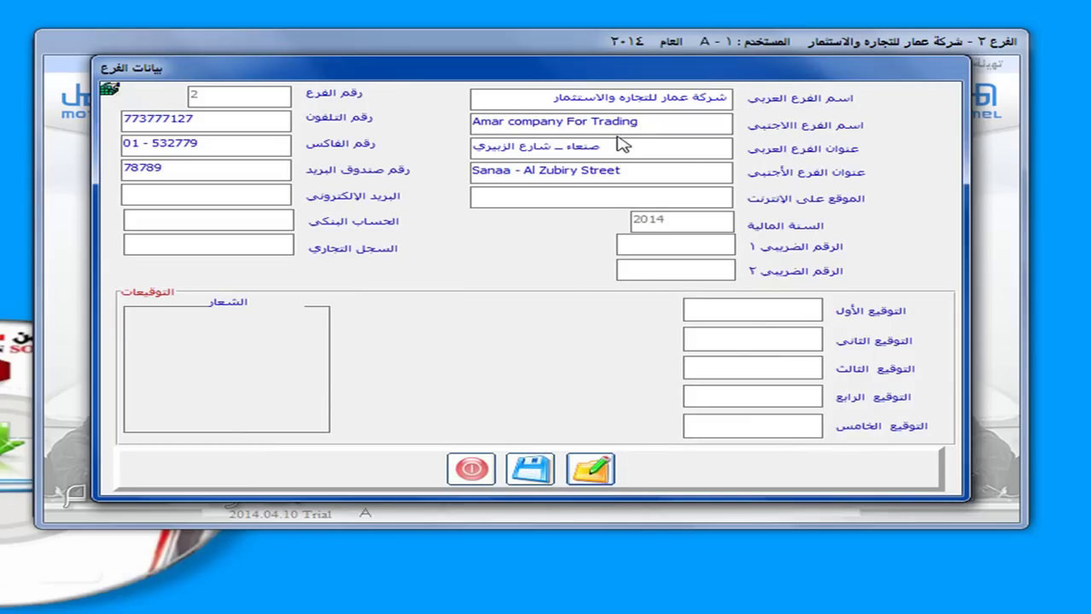
# - Choose 55.bmp from drive D:\ as the branch logo image
pyautogui.click(241, 356)
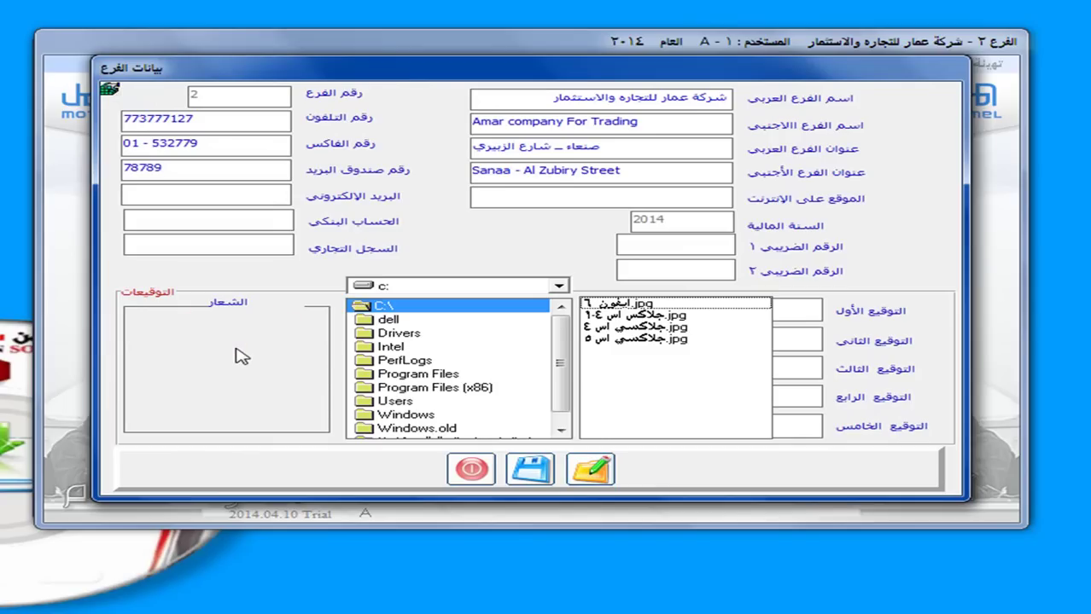
pyautogui.click(558, 286)
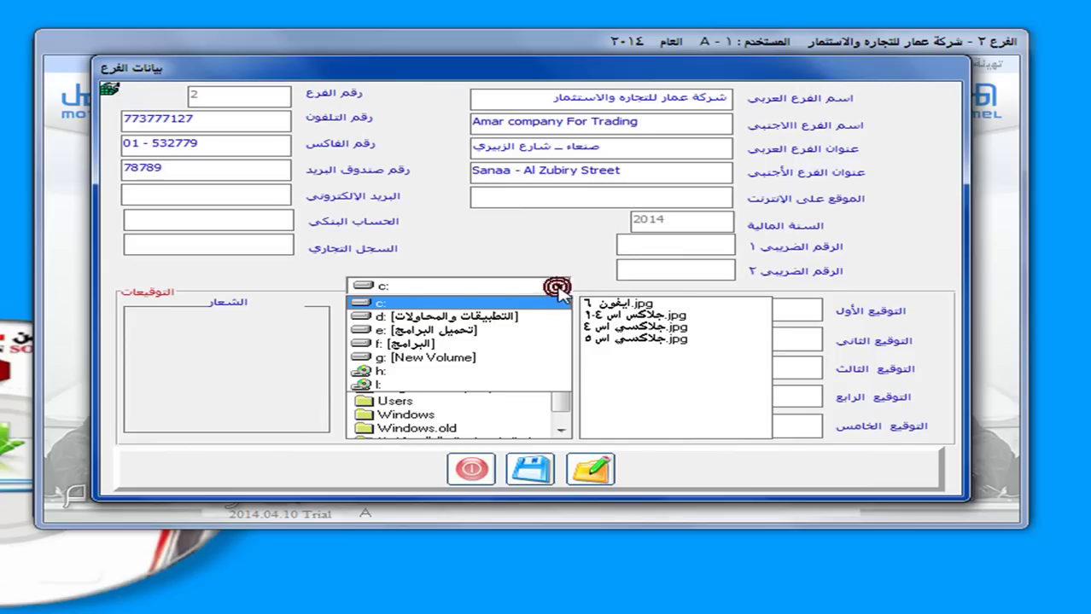
pyautogui.click(446, 317)
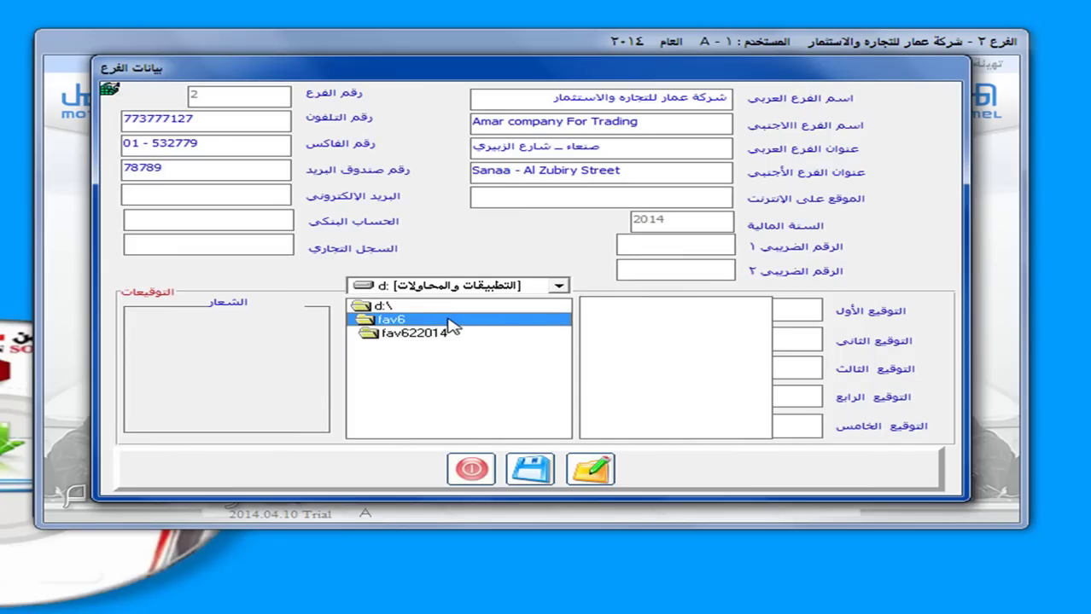
pyautogui.doubleClick(386, 307)
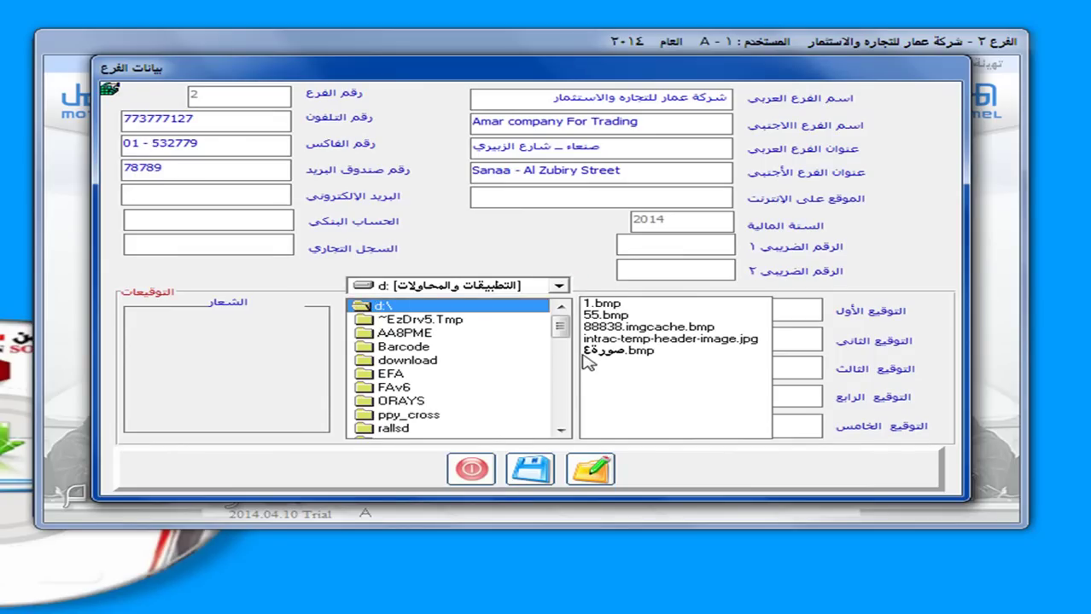
pyautogui.click(603, 304)
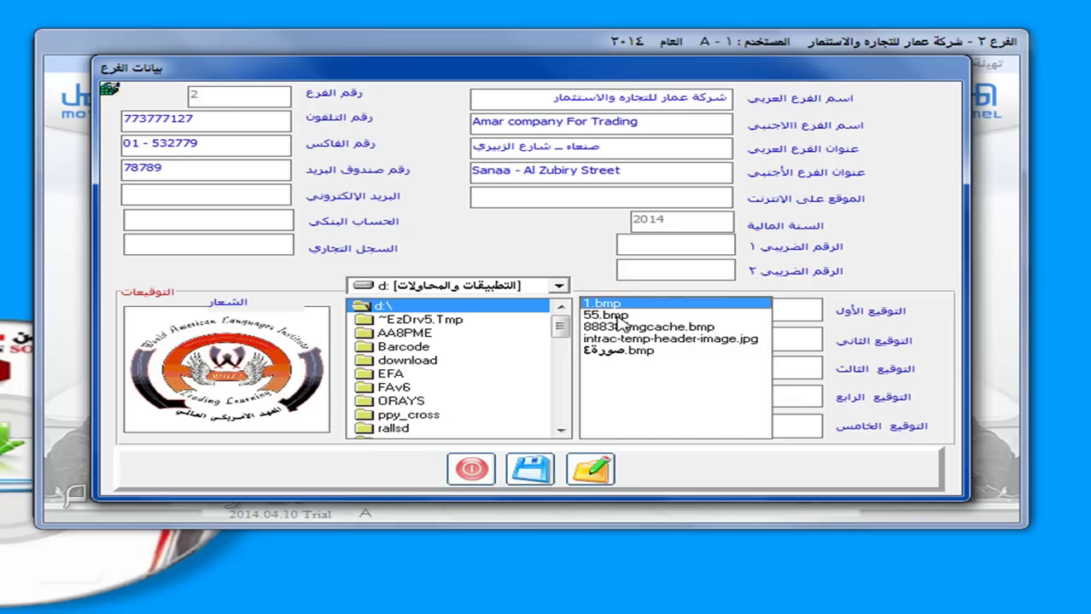
pyautogui.click(616, 315)
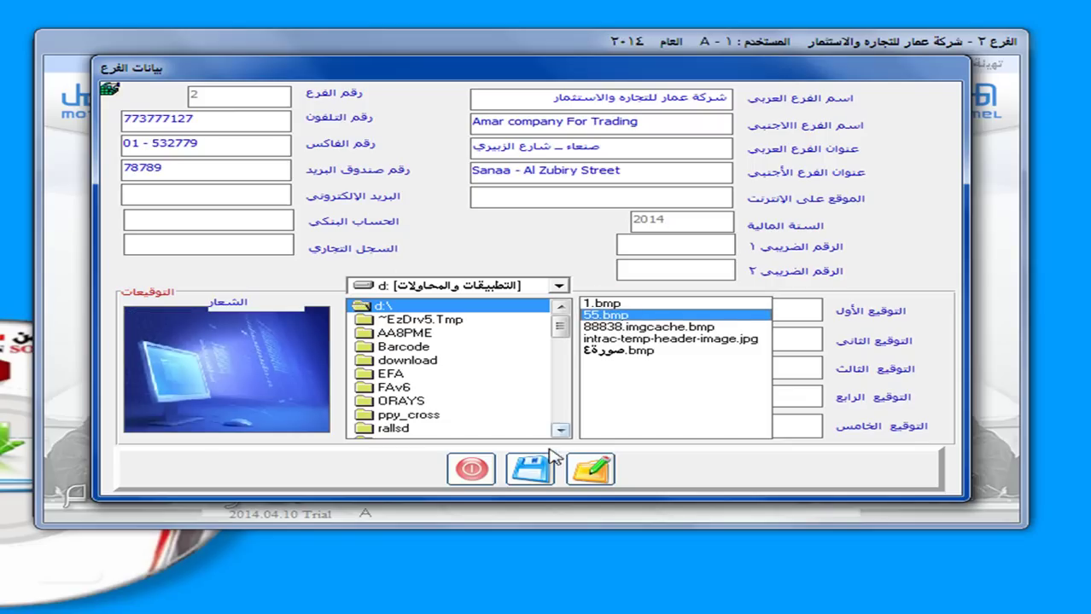
# - Save the branch data with its new logo and return to the module launcher
pyautogui.click(528, 471)
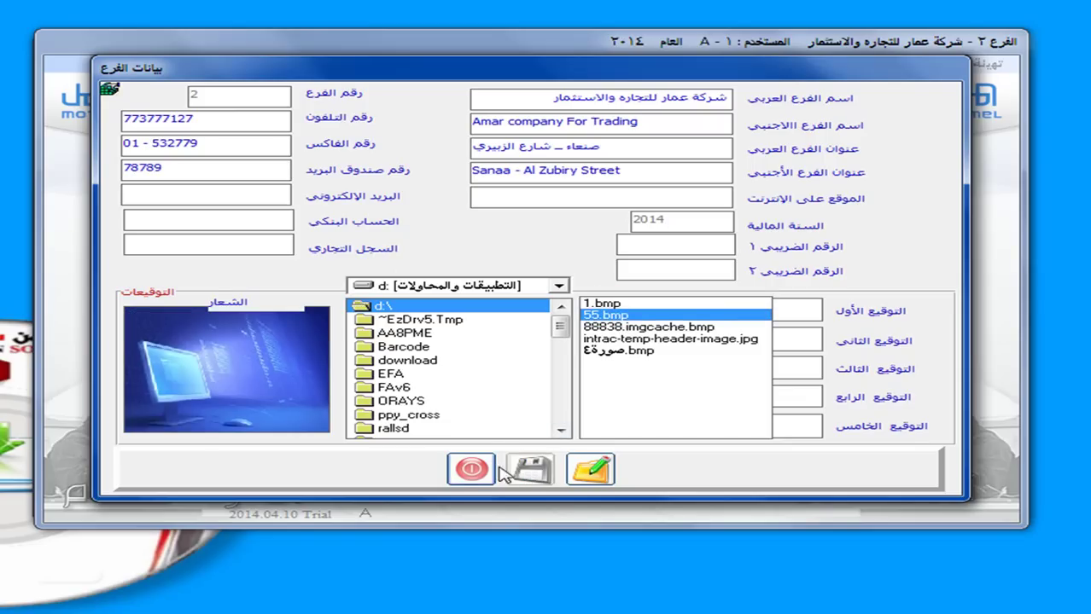
pyautogui.click(469, 469)
pyautogui.click(302, 67)
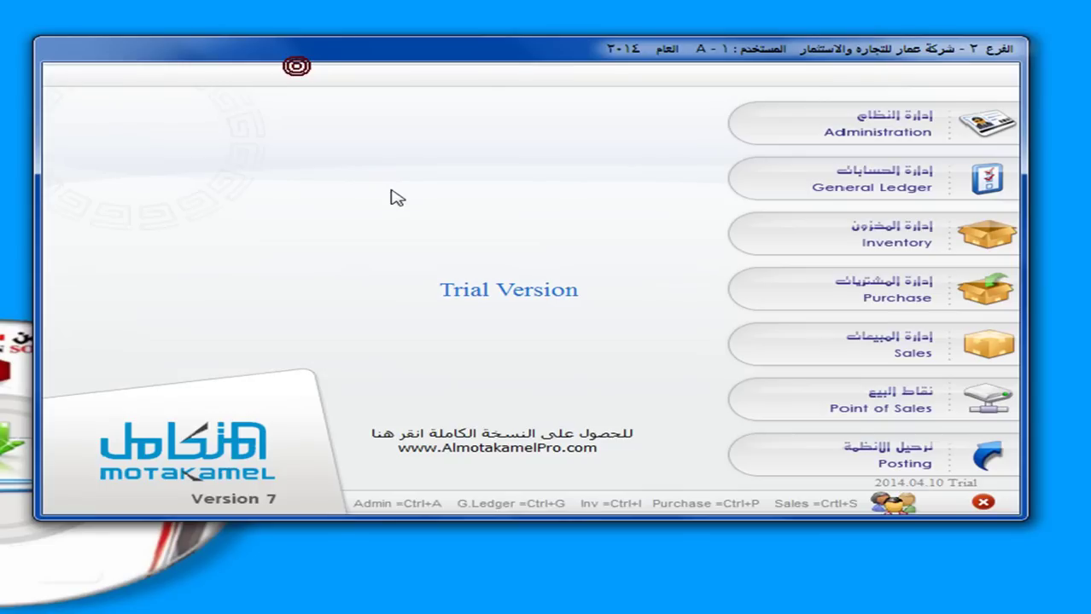